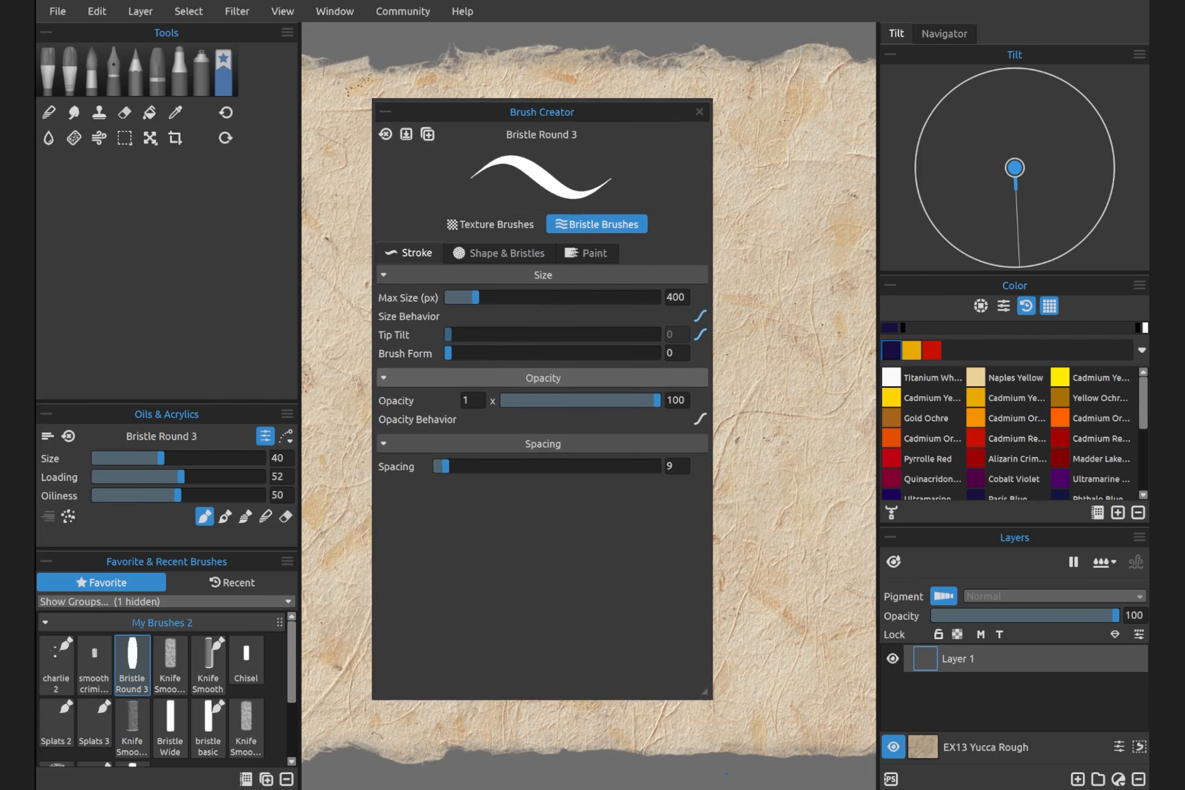
Hide the docked panels, keeping only the Brush Creator and Oils & Acrylics panels over the canvas
{"action": "key", "text": "Tab"}
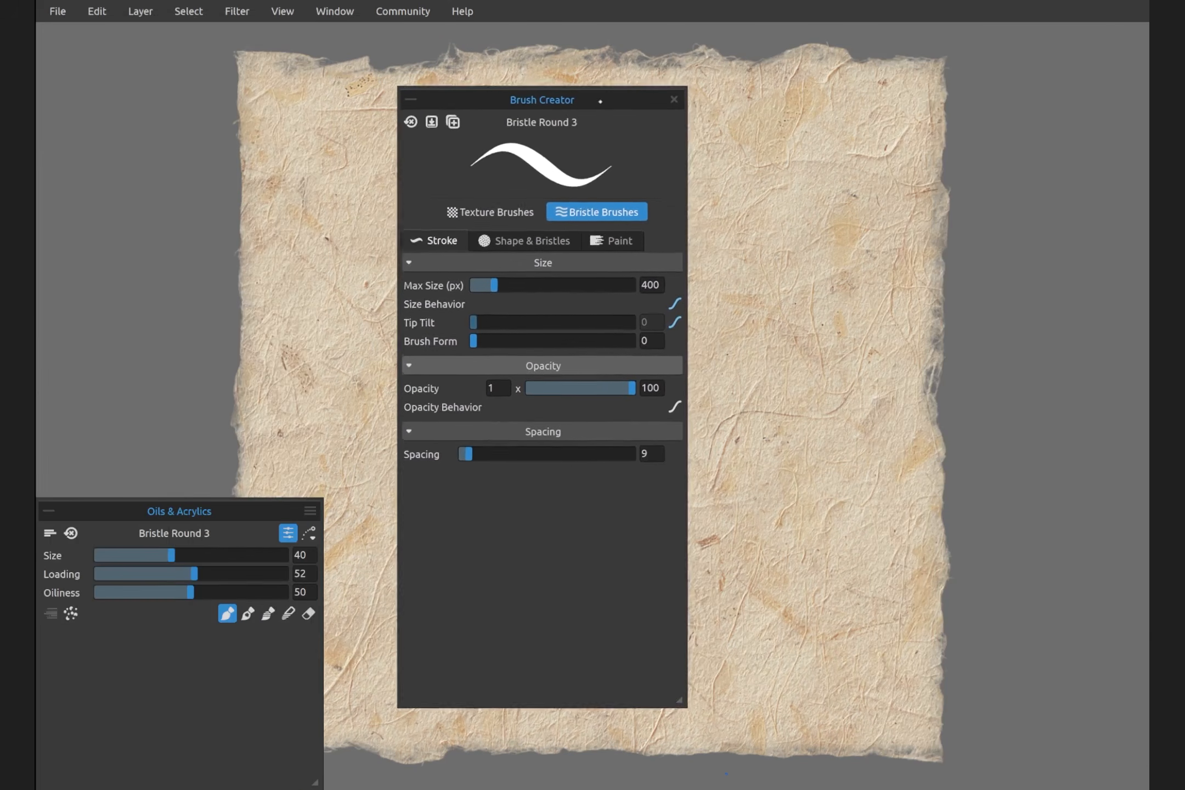
{"action": "left_click", "coordinate": [434, 132]}
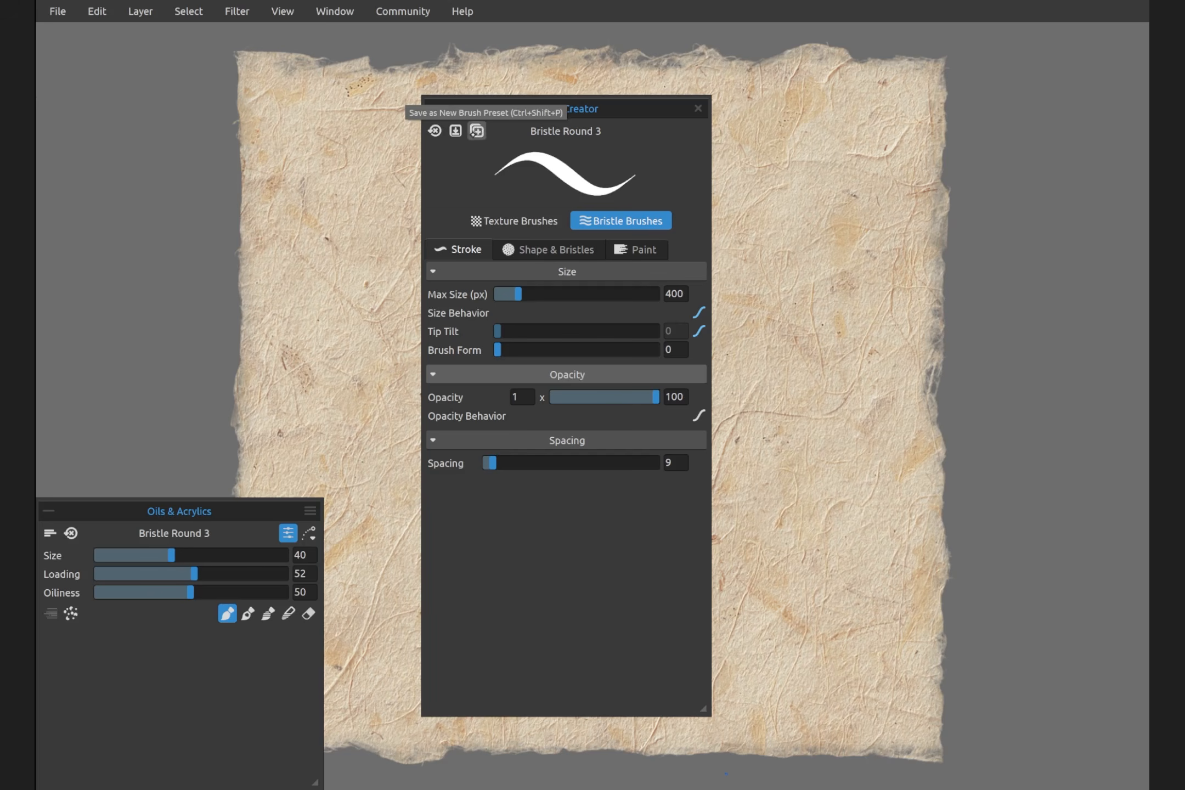
{"action": "key", "text": "Tab"}
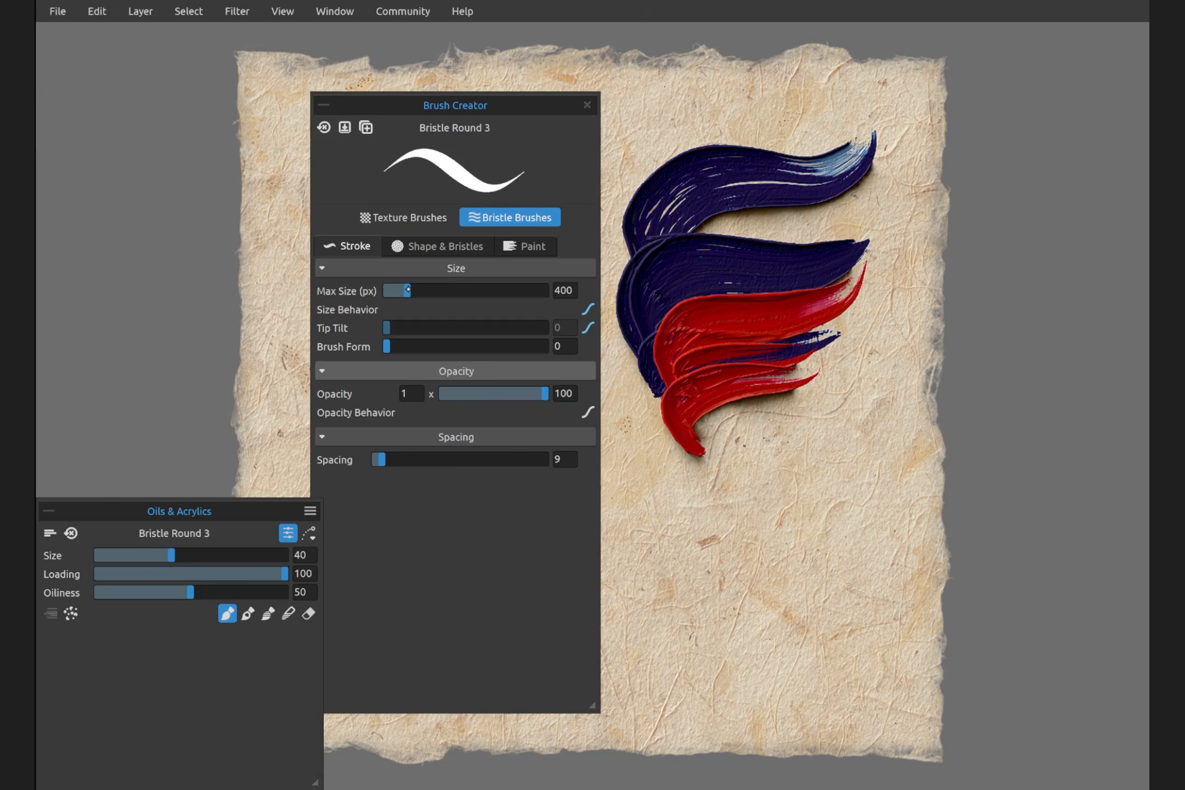
Test the brush with a red scribble at a maximum size of 3000 px, restoring 400 px and clearing the layer
{"action": "mouse_move", "coordinate": [409, 286]}
{"action": "left_mouse_down"}
{"action": "mouse_move", "coordinate": [524, 289]}
{"action": "mouse_move", "coordinate": [634, 272]}
{"action": "left_mouse_up"}
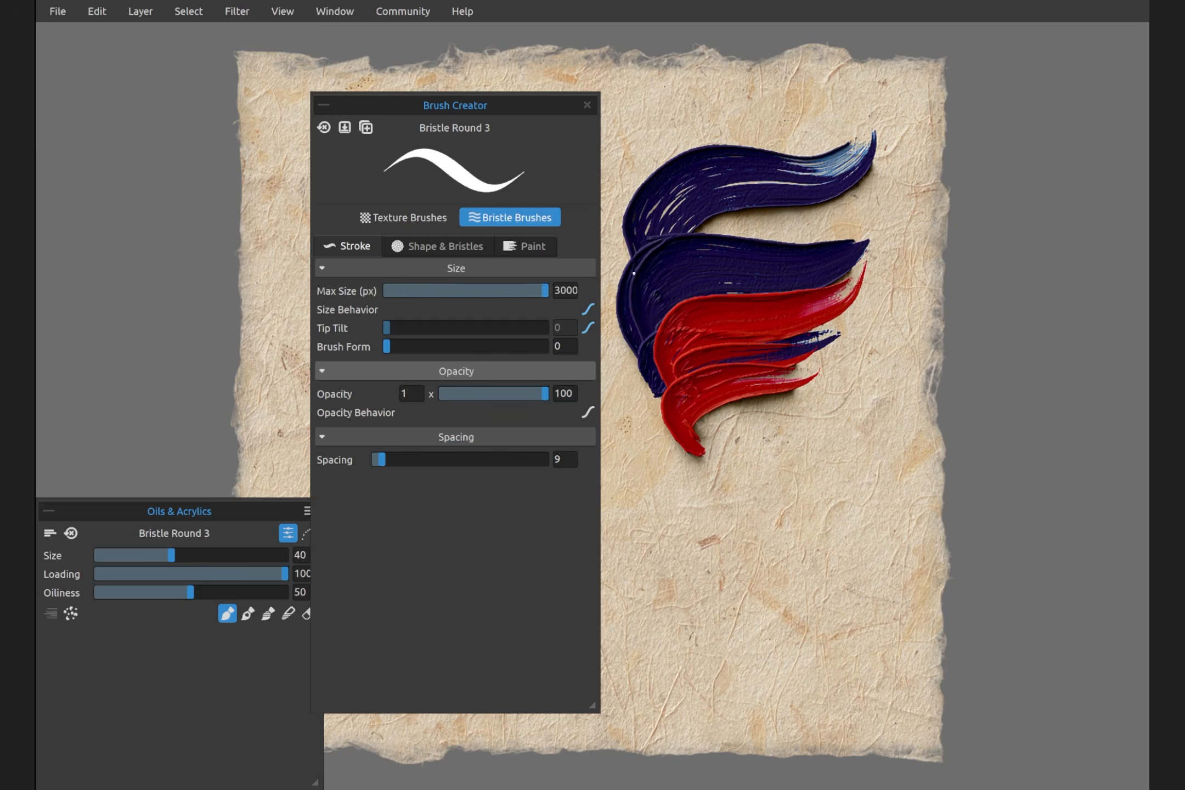
{"action": "mouse_move", "coordinate": [852, 372]}
{"action": "left_mouse_down"}
{"action": "mouse_move", "coordinate": [780, 396]}
{"action": "mouse_move", "coordinate": [807, 476]}
{"action": "mouse_move", "coordinate": [714, 582]}
{"action": "mouse_move", "coordinate": [741, 521]}
{"action": "left_mouse_up"}
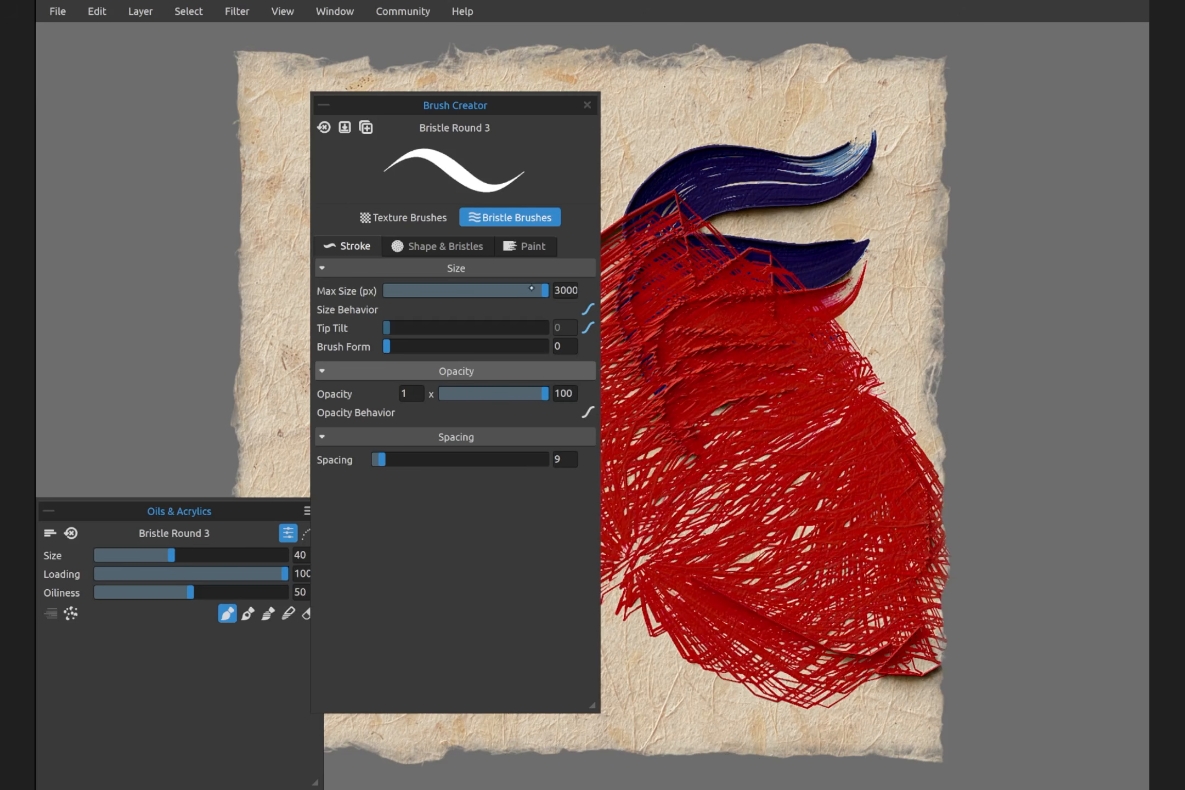
{"action": "left_click_drag", "start_coordinate": [544, 290], "coordinate": [420, 291]}
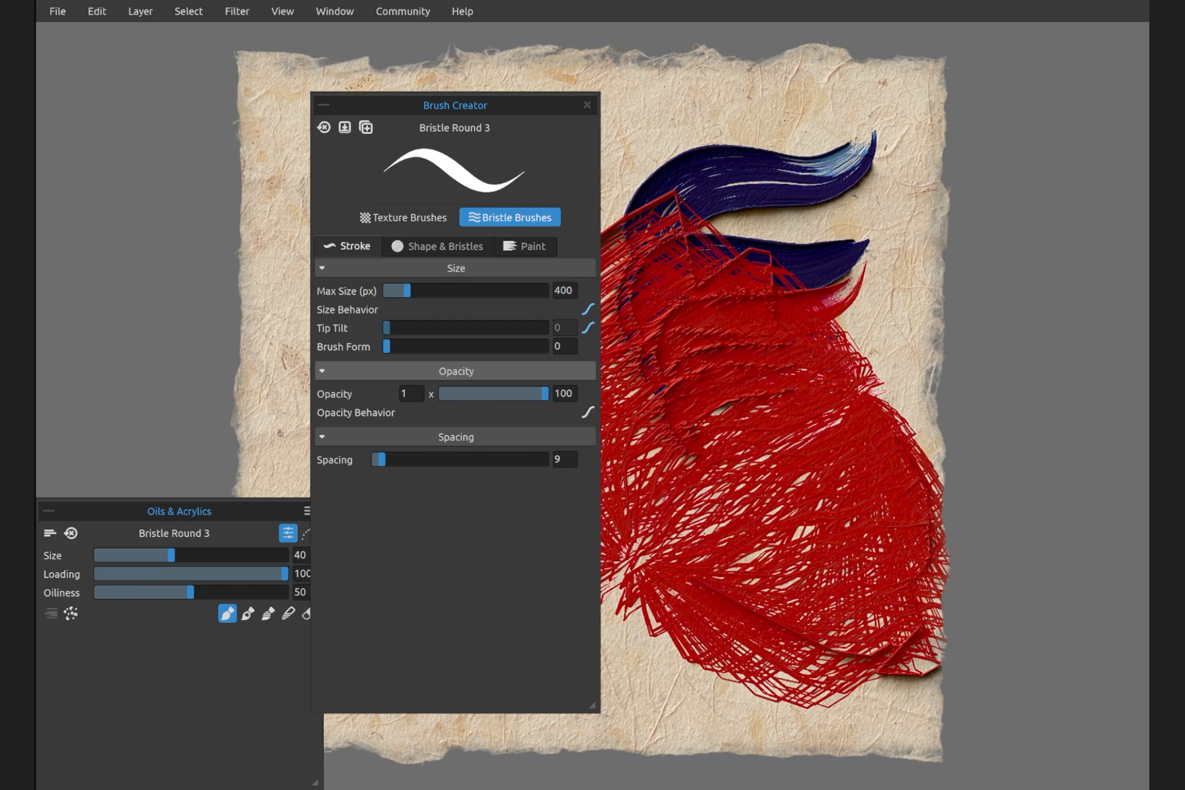
{"action": "key", "text": "Delete"}
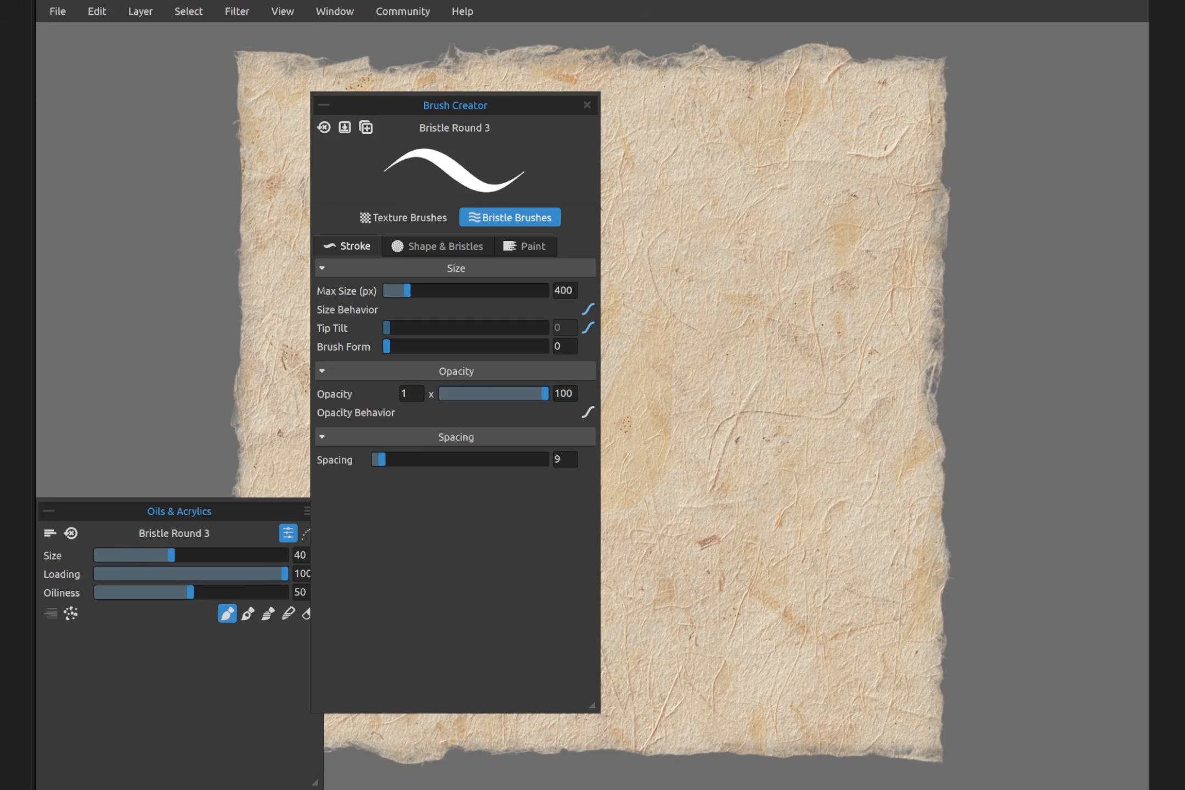
Try moving the Size curve's high-pressure point with Lock to Grid off, restoring the point and the grid lock
{"action": "left_click", "coordinate": [587, 309]}
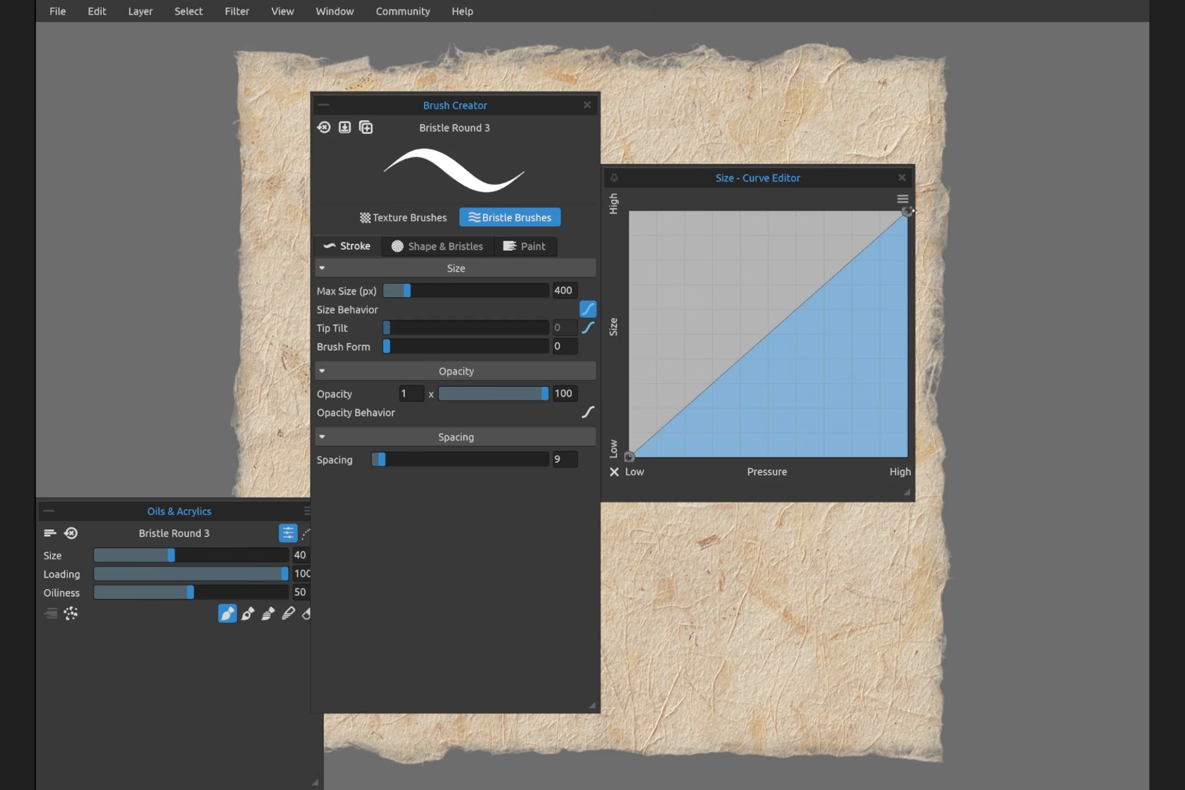
{"action": "left_click", "coordinate": [902, 198]}
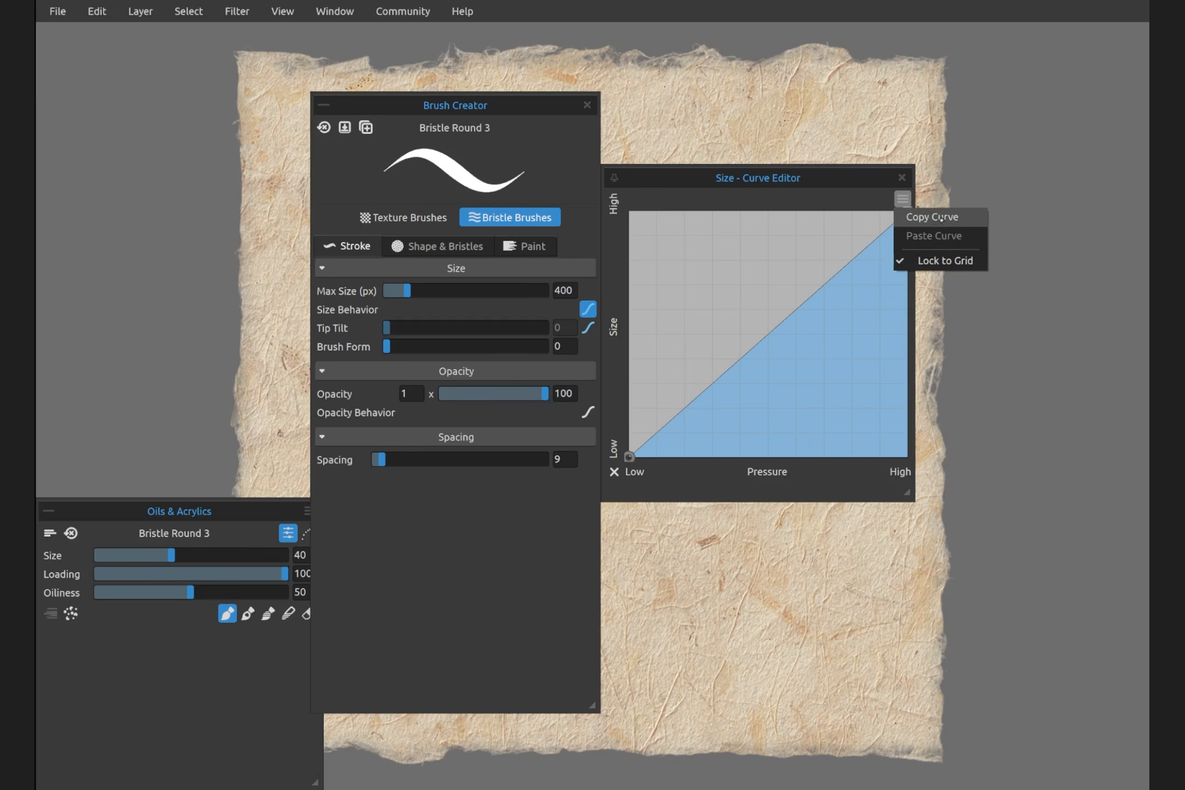
{"action": "left_click", "coordinate": [934, 261]}
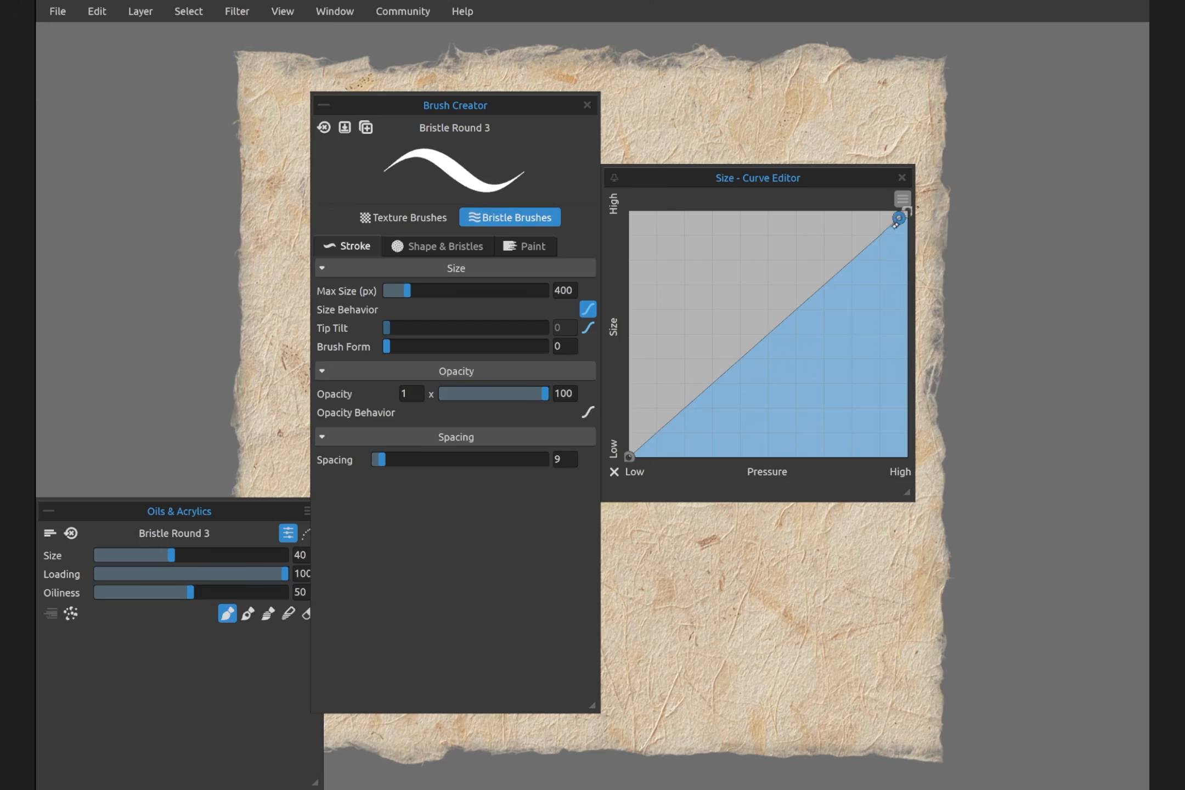
{"action": "mouse_move", "coordinate": [898, 220]}
{"action": "left_mouse_down"}
{"action": "mouse_move", "coordinate": [741, 338]}
{"action": "mouse_move", "coordinate": [793, 311]}
{"action": "mouse_move", "coordinate": [857, 235]}
{"action": "mouse_move", "coordinate": [907, 212]}
{"action": "left_mouse_up"}
{"action": "left_click", "coordinate": [902, 199]}
{"action": "left_click", "coordinate": [933, 260]}
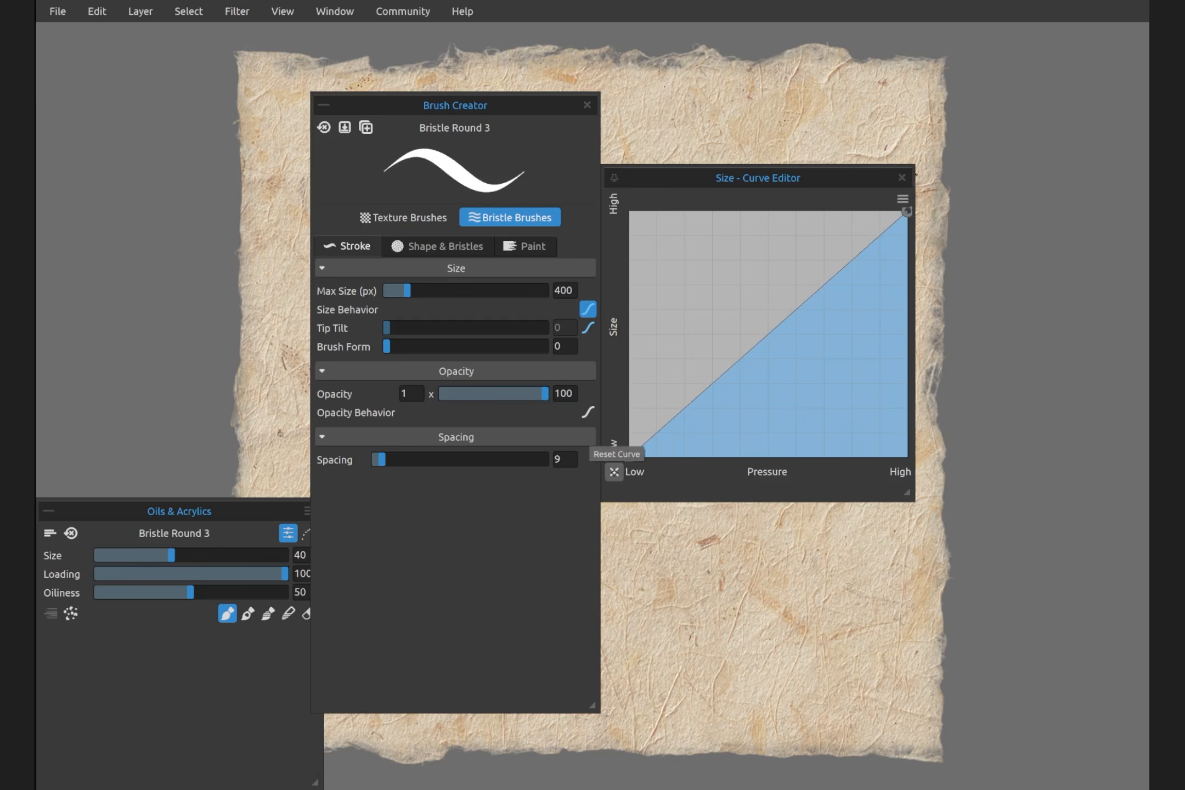
Reset the Size curve and rebuild it as a straight ramp from smallest at low pressure to largest at high pressure
{"action": "left_click", "coordinate": [614, 472]}
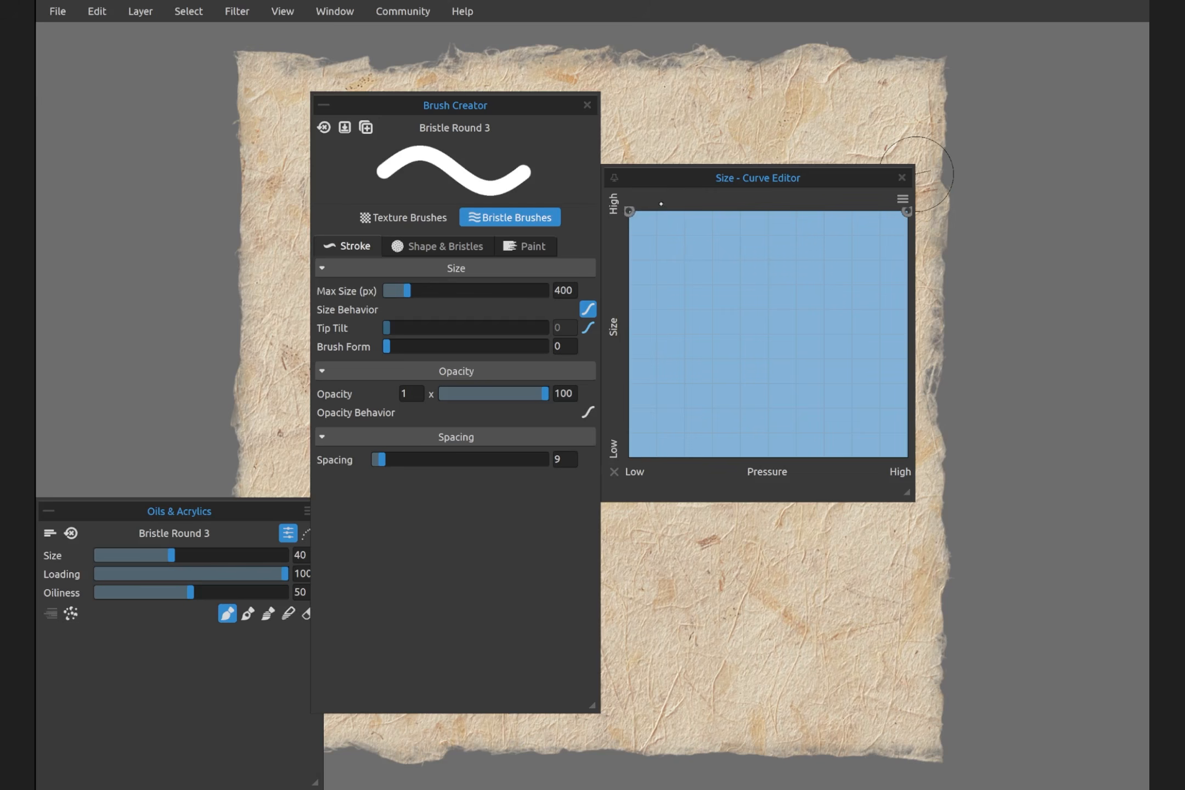
{"action": "mouse_move", "coordinate": [630, 210]}
{"action": "left_mouse_down"}
{"action": "mouse_move", "coordinate": [647, 374]}
{"action": "mouse_move", "coordinate": [629, 456]}
{"action": "left_mouse_up"}
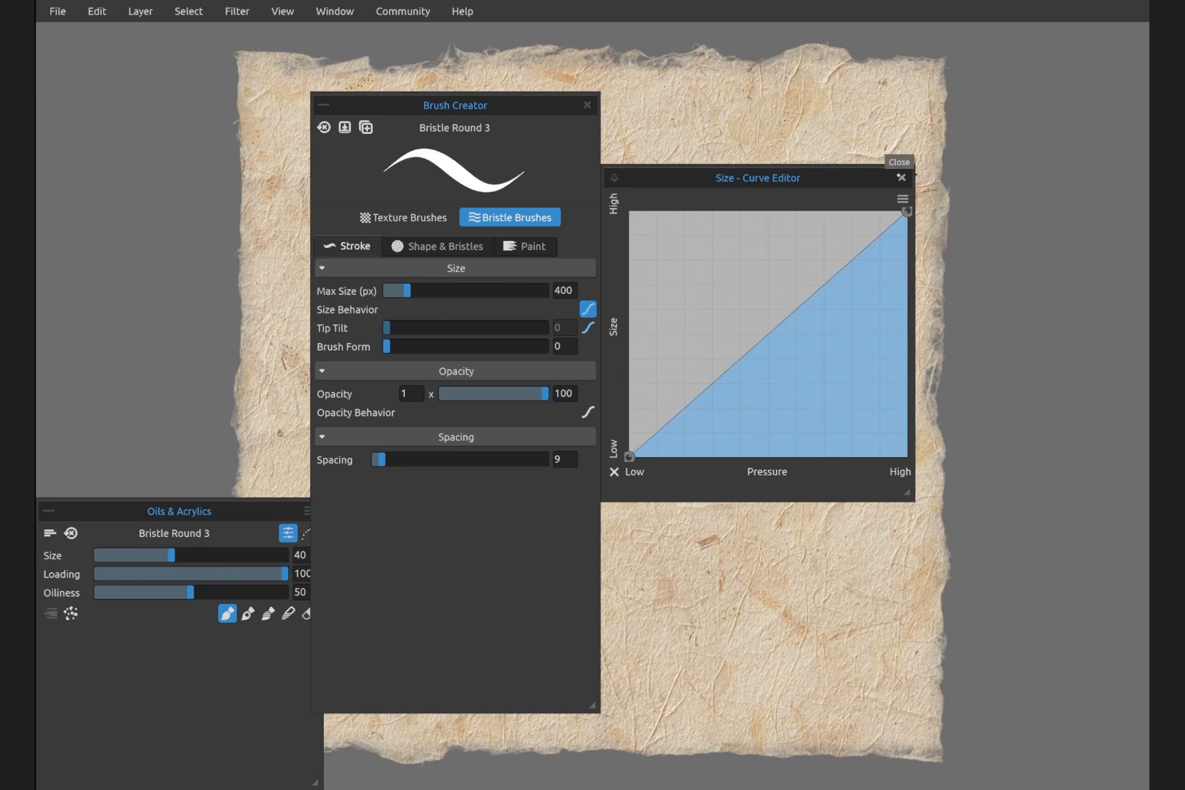
{"action": "left_click", "coordinate": [902, 178]}
Paint two winding red test strokes with varying pressure, one below the other on the paper
{"action": "mouse_move", "coordinate": [715, 246]}
{"action": "left_mouse_down"}
{"action": "mouse_move", "coordinate": [775, 183]}
{"action": "mouse_move", "coordinate": [827, 195]}
{"action": "mouse_move", "coordinate": [809, 247]}
{"action": "mouse_move", "coordinate": [672, 286]}
{"action": "mouse_move", "coordinate": [655, 325]}
{"action": "mouse_move", "coordinate": [684, 366]}
{"action": "mouse_move", "coordinate": [736, 365]}
{"action": "mouse_move", "coordinate": [799, 332]}
{"action": "left_mouse_up"}
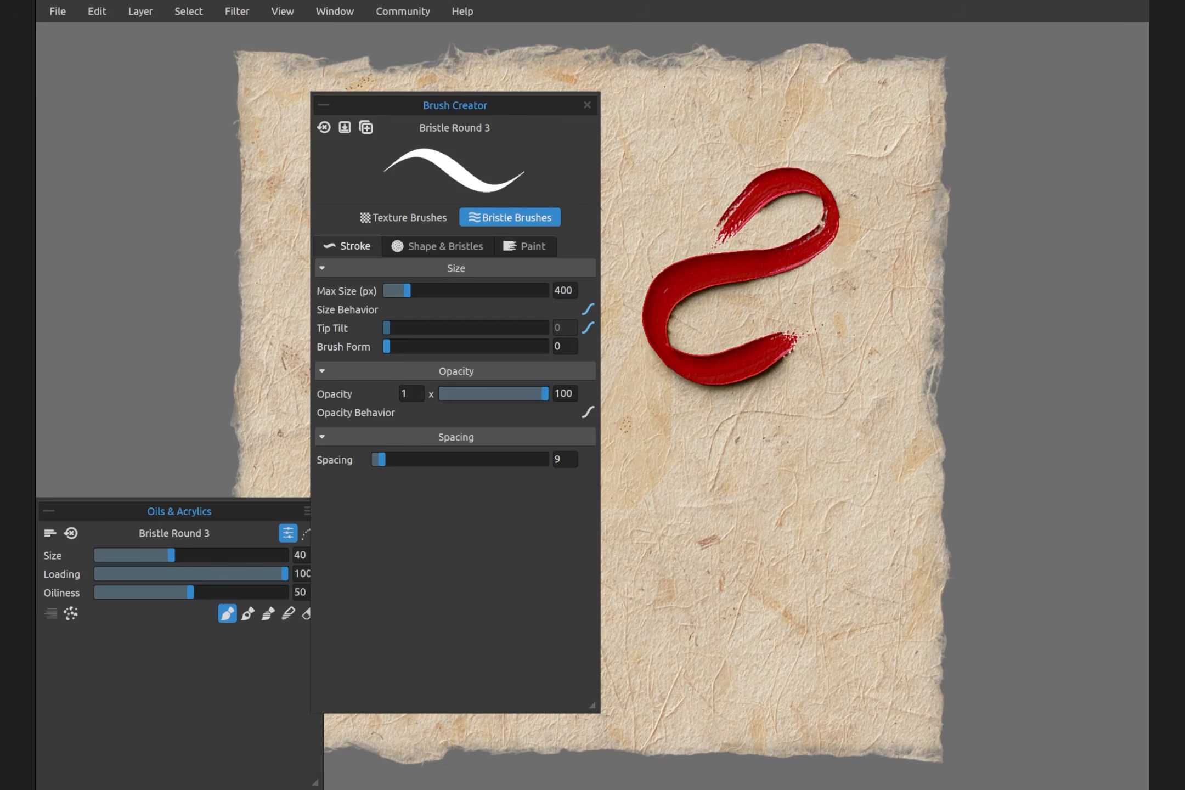
{"action": "mouse_move", "coordinate": [853, 299]}
{"action": "left_mouse_down"}
{"action": "mouse_move", "coordinate": [803, 409]}
{"action": "mouse_move", "coordinate": [684, 467]}
{"action": "mouse_move", "coordinate": [658, 512]}
{"action": "mouse_move", "coordinate": [672, 546]}
{"action": "mouse_move", "coordinate": [713, 552]}
{"action": "mouse_move", "coordinate": [786, 496]}
{"action": "mouse_move", "coordinate": [825, 477]}
{"action": "mouse_move", "coordinate": [841, 486]}
{"action": "mouse_move", "coordinate": [840, 516]}
{"action": "mouse_move", "coordinate": [819, 544]}
{"action": "mouse_move", "coordinate": [655, 599]}
{"action": "mouse_move", "coordinate": [644, 625]}
{"action": "mouse_move", "coordinate": [652, 652]}
{"action": "mouse_move", "coordinate": [679, 674]}
{"action": "mouse_move", "coordinate": [726, 674]}
{"action": "mouse_move", "coordinate": [815, 650]}
{"action": "left_mouse_up"}
Invert the Size curve so the lowest pressure gives the largest size and the highest pressure the smallest
{"action": "left_click", "coordinate": [588, 309]}
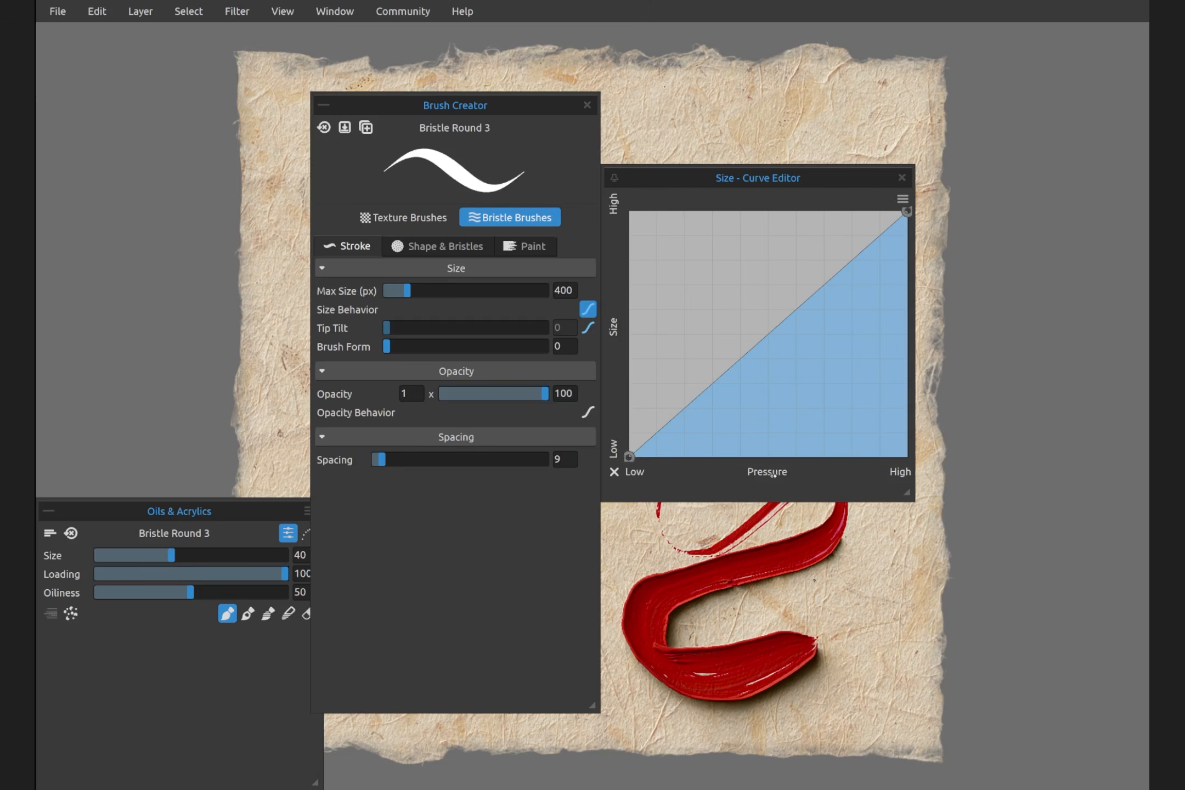
{"action": "mouse_move", "coordinate": [629, 457]}
{"action": "left_mouse_down"}
{"action": "mouse_move", "coordinate": [699, 426]}
{"action": "mouse_move", "coordinate": [629, 458]}
{"action": "left_mouse_up"}
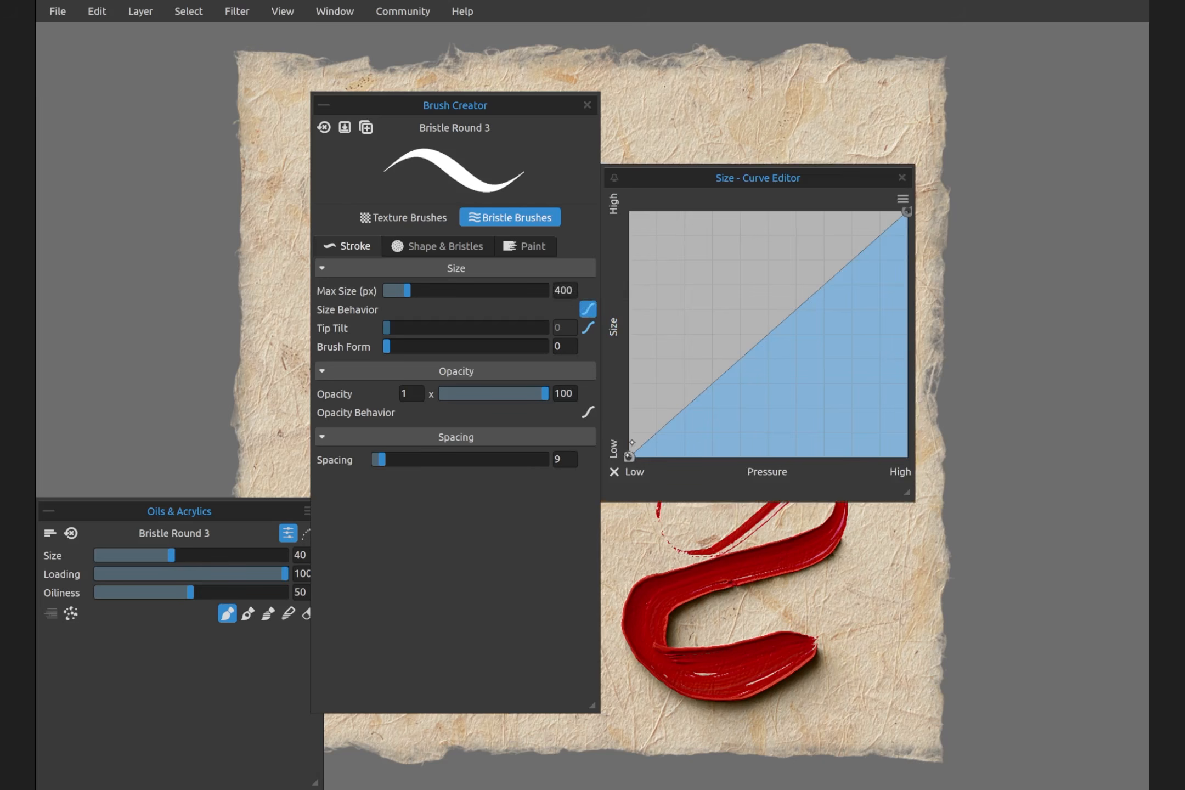
{"action": "left_click_drag", "start_coordinate": [630, 456], "coordinate": [636, 216]}
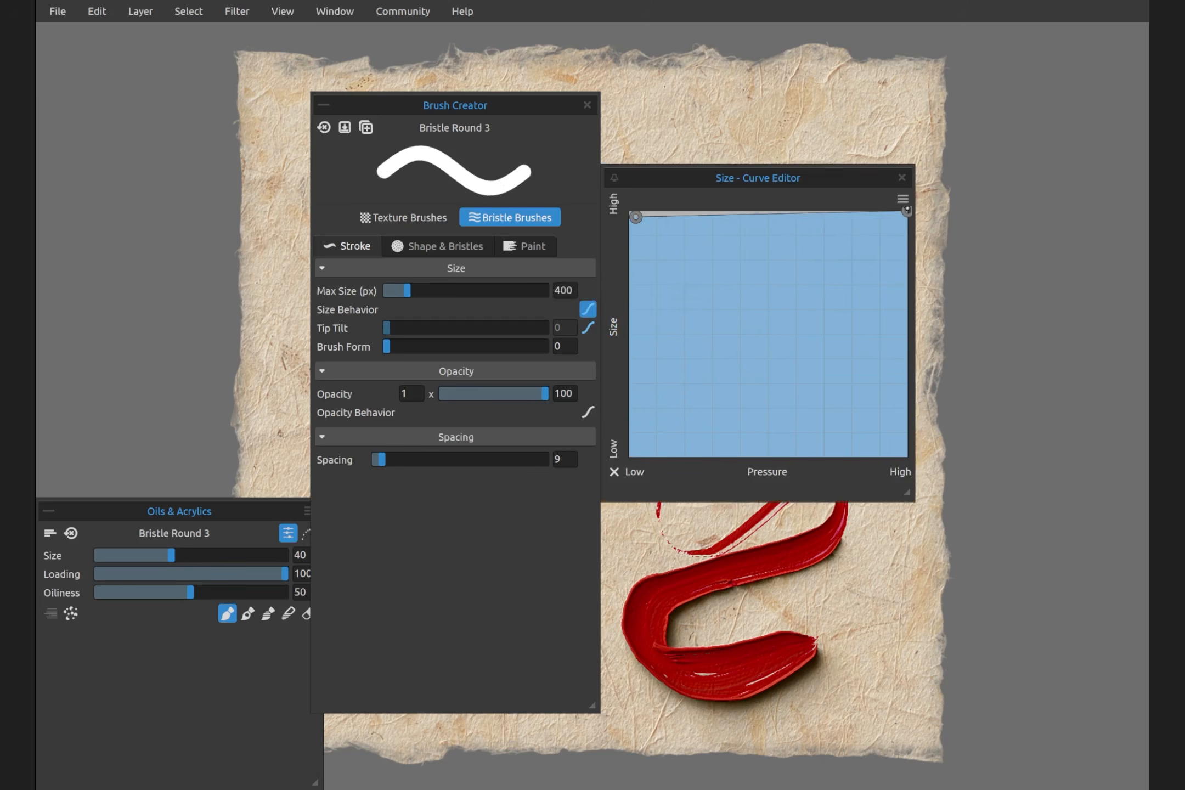
{"action": "left_click_drag", "start_coordinate": [906, 211], "coordinate": [907, 457]}
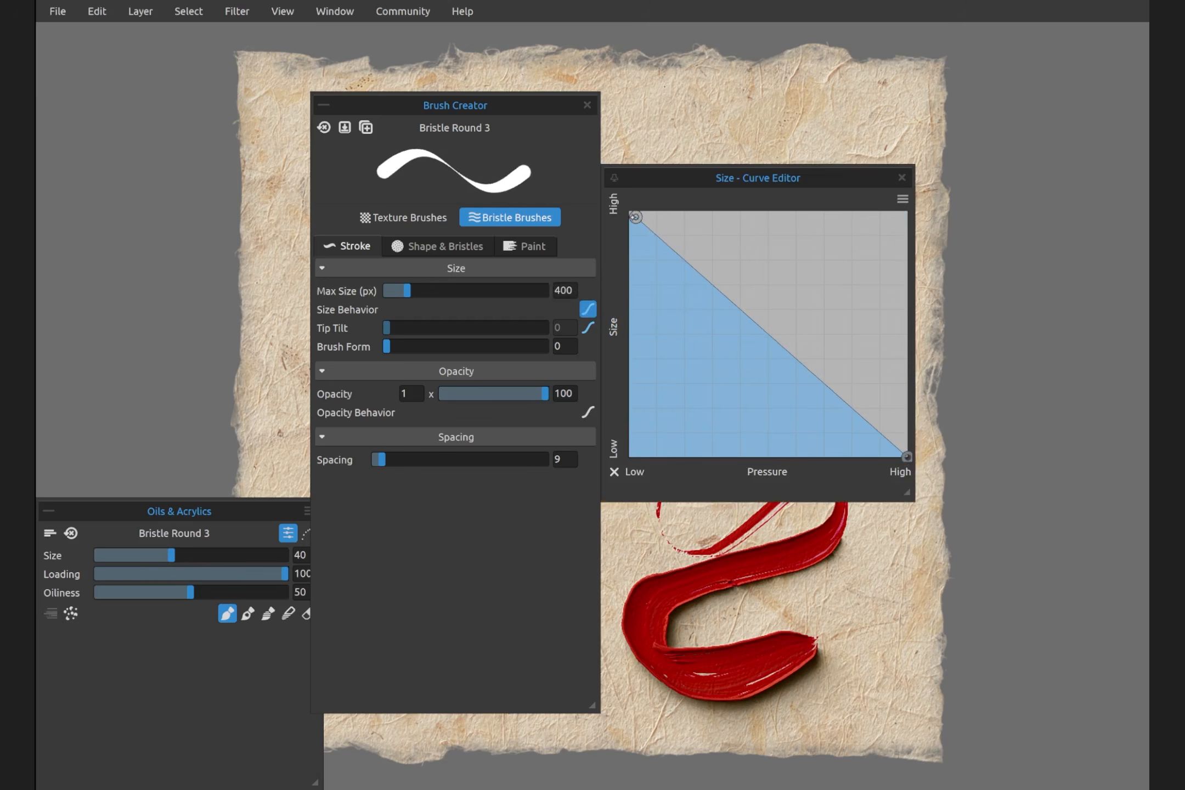
{"action": "left_click_drag", "start_coordinate": [635, 216], "coordinate": [629, 211]}
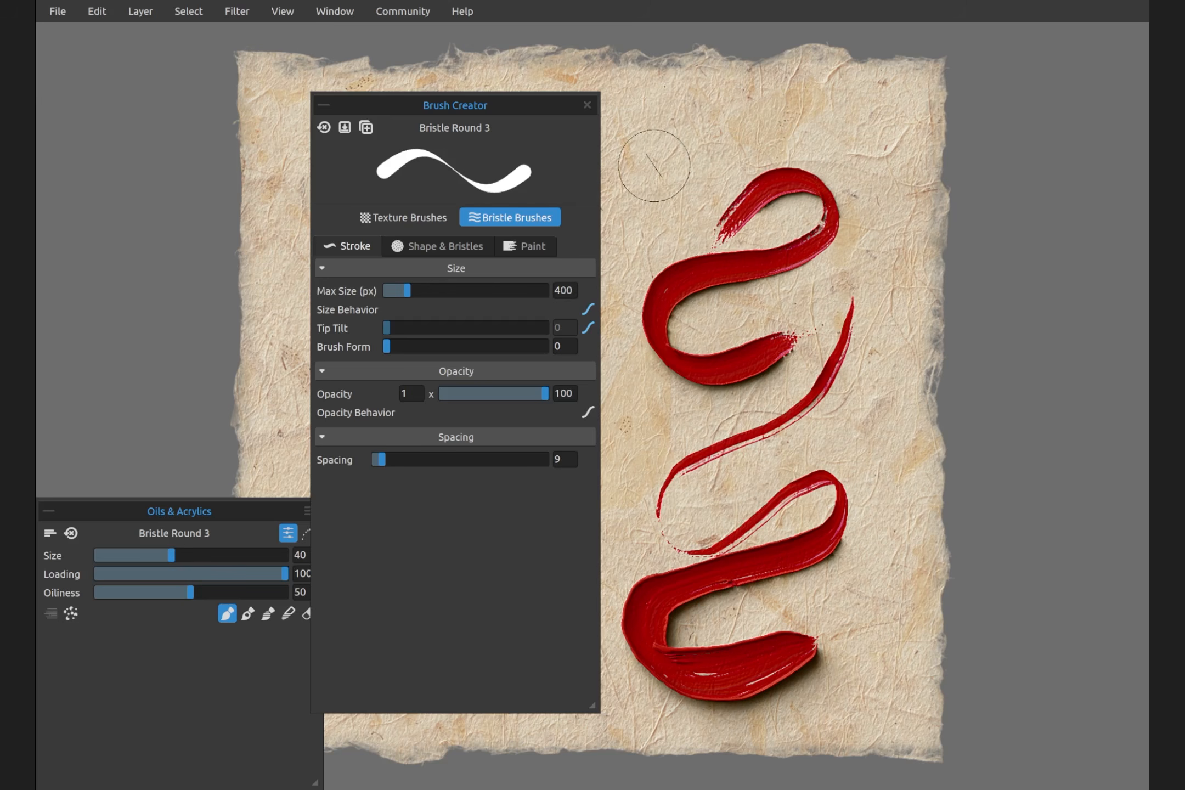
Paint long red test strokes down the paper's right side and clear the layer
{"action": "mouse_move", "coordinate": [675, 164]}
{"action": "left_mouse_down"}
{"action": "mouse_move", "coordinate": [742, 125]}
{"action": "mouse_move", "coordinate": [811, 119]}
{"action": "mouse_move", "coordinate": [668, 173]}
{"action": "mouse_move", "coordinate": [742, 131]}
{"action": "mouse_move", "coordinate": [826, 112]}
{"action": "mouse_move", "coordinate": [869, 128]}
{"action": "mouse_move", "coordinate": [885, 162]}
{"action": "mouse_move", "coordinate": [894, 193]}
{"action": "mouse_move", "coordinate": [871, 327]}
{"action": "mouse_move", "coordinate": [893, 468]}
{"action": "mouse_move", "coordinate": [852, 703]}
{"action": "left_mouse_up"}
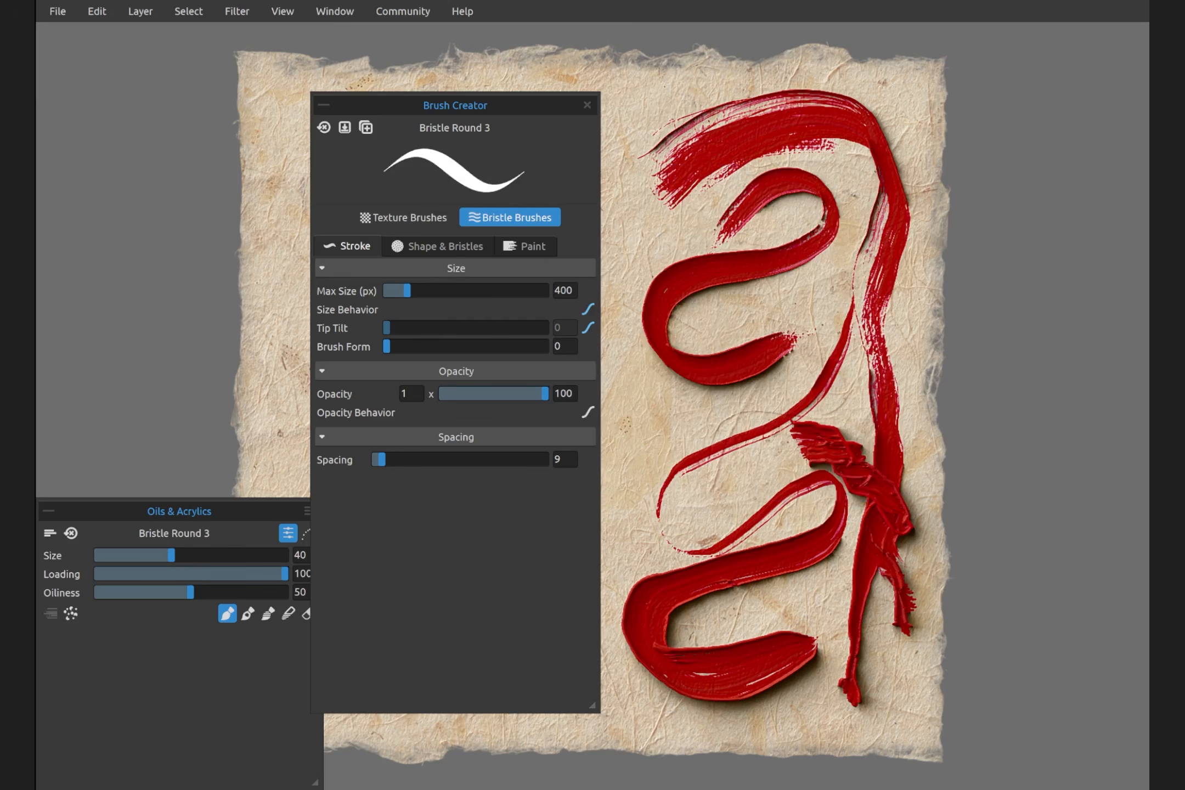
{"action": "key", "text": "Delete"}
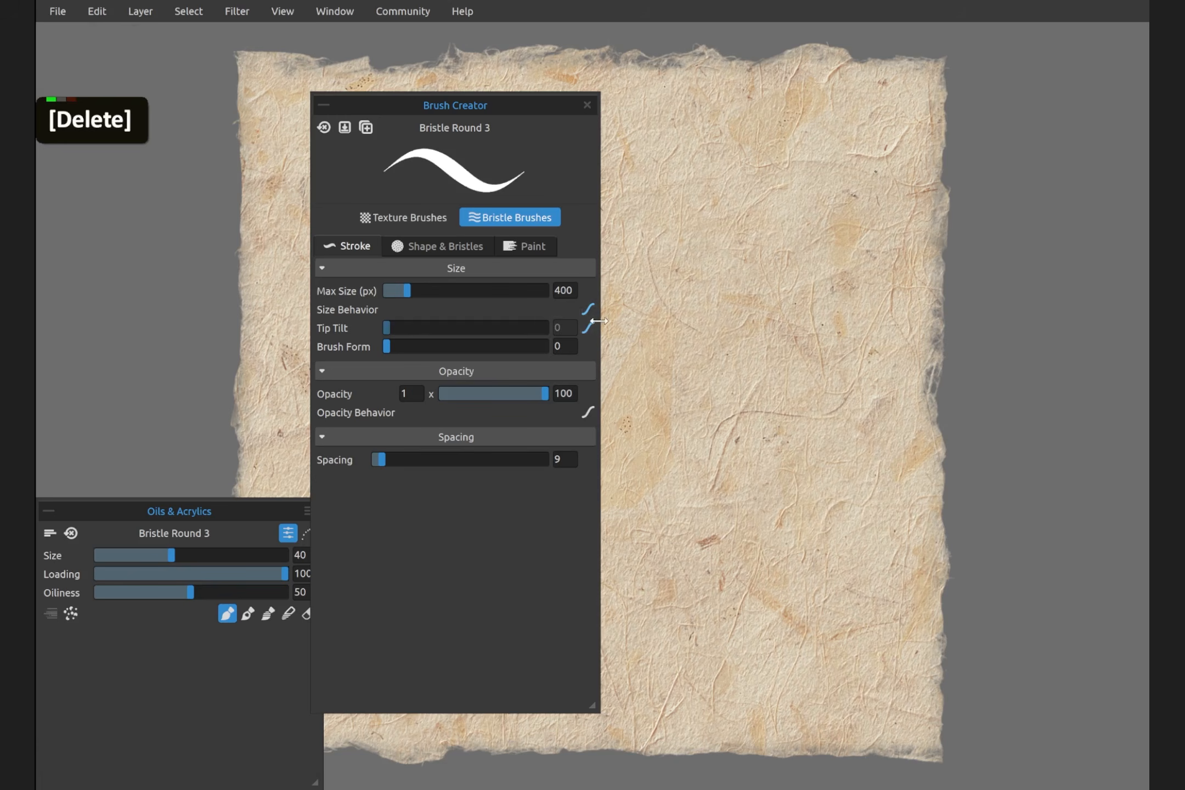
Raise the high-tilt point of the Tip Tilt height curve above the middle and paint tilted red test strokes
{"action": "left_click", "coordinate": [588, 327]}
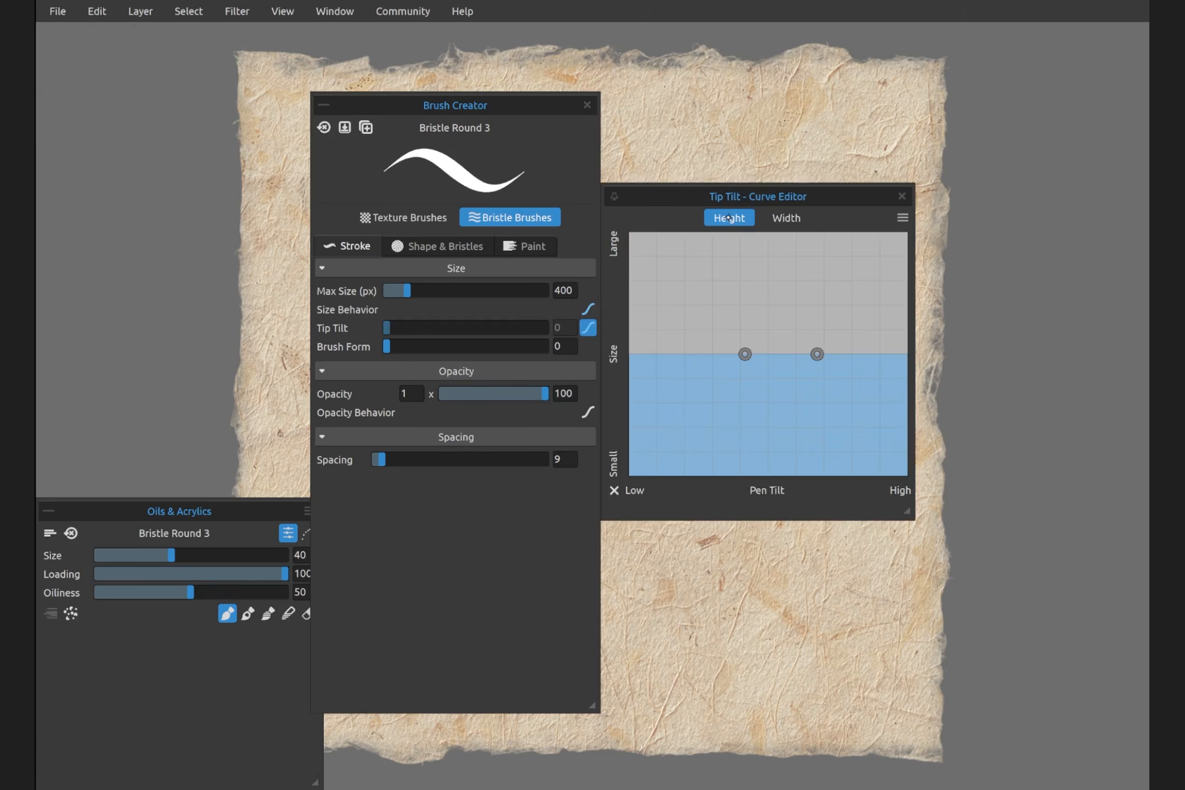
{"action": "left_click_drag", "start_coordinate": [817, 354], "coordinate": [797, 306]}
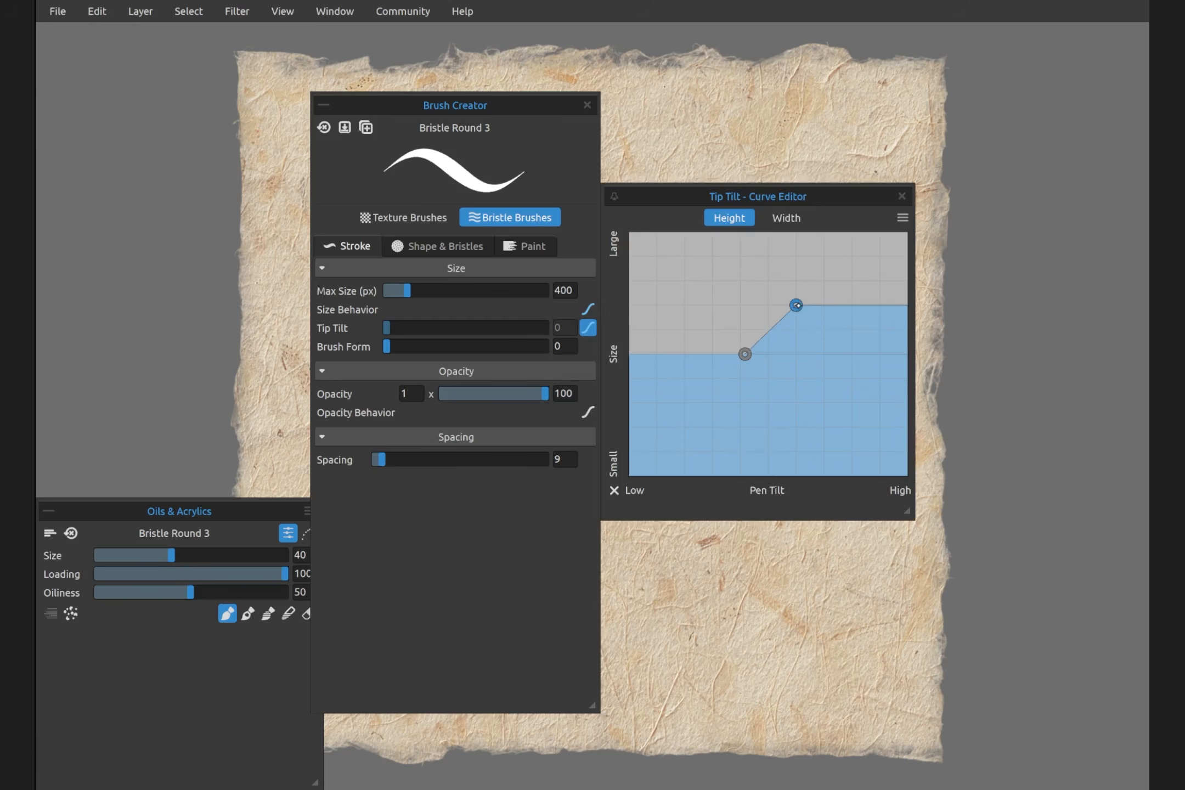
{"action": "left_click", "coordinate": [901, 196]}
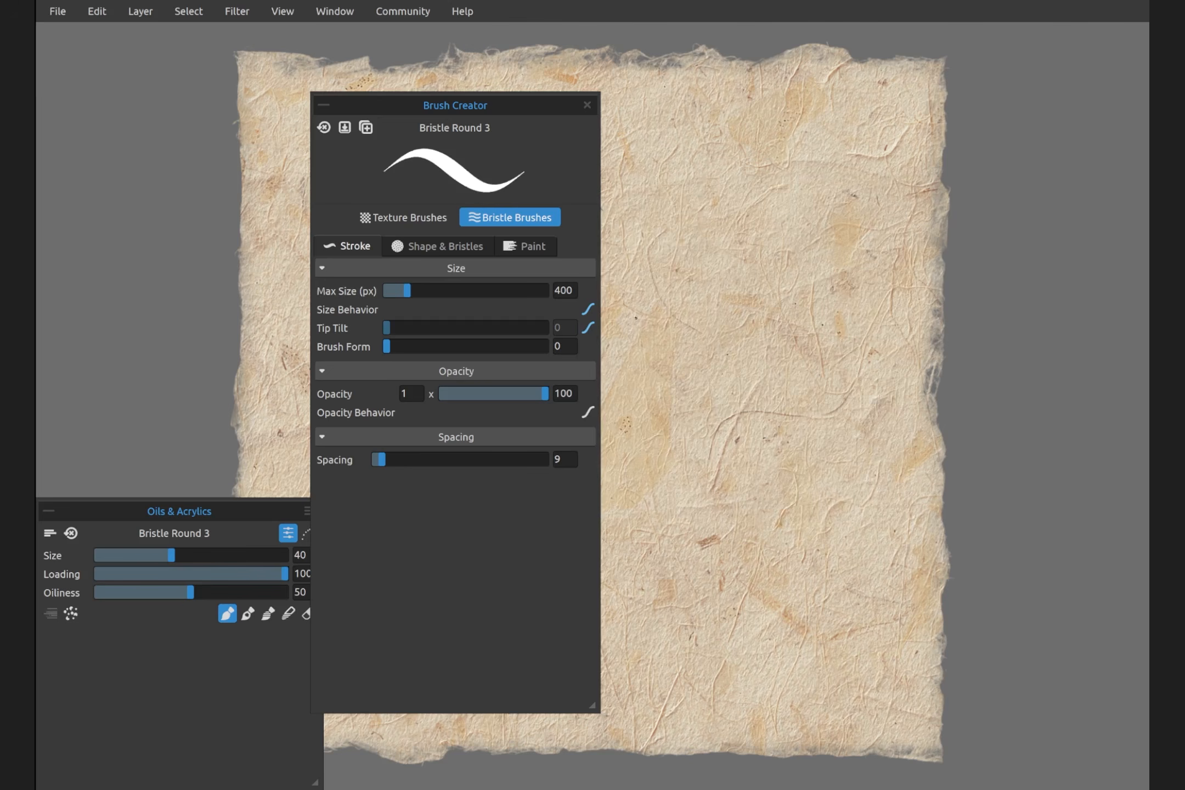
{"action": "mouse_move", "coordinate": [707, 294]}
{"action": "left_mouse_down"}
{"action": "mouse_move", "coordinate": [653, 358]}
{"action": "mouse_move", "coordinate": [664, 369]}
{"action": "mouse_move", "coordinate": [740, 319]}
{"action": "mouse_move", "coordinate": [741, 342]}
{"action": "mouse_move", "coordinate": [674, 431]}
{"action": "mouse_move", "coordinate": [733, 417]}
{"action": "mouse_move", "coordinate": [758, 423]}
{"action": "mouse_move", "coordinate": [752, 438]}
{"action": "mouse_move", "coordinate": [775, 450]}
{"action": "mouse_move", "coordinate": [684, 573]}
{"action": "mouse_move", "coordinate": [668, 632]}
{"action": "mouse_move", "coordinate": [705, 628]}
{"action": "mouse_move", "coordinate": [751, 601]}
{"action": "mouse_move", "coordinate": [839, 516]}
{"action": "mouse_move", "coordinate": [863, 476]}
{"action": "mouse_move", "coordinate": [830, 445]}
{"action": "left_mouse_up"}
{"action": "mouse_move", "coordinate": [797, 393]}
{"action": "left_mouse_down"}
{"action": "mouse_move", "coordinate": [826, 315]}
{"action": "mouse_move", "coordinate": [810, 289]}
{"action": "mouse_move", "coordinate": [742, 285]}
{"action": "mouse_move", "coordinate": [696, 312]}
{"action": "left_mouse_up"}
Set the brush's Tip Tilt to 42 and paint winding red test strokes across the paper
{"action": "left_click", "coordinate": [588, 328]}
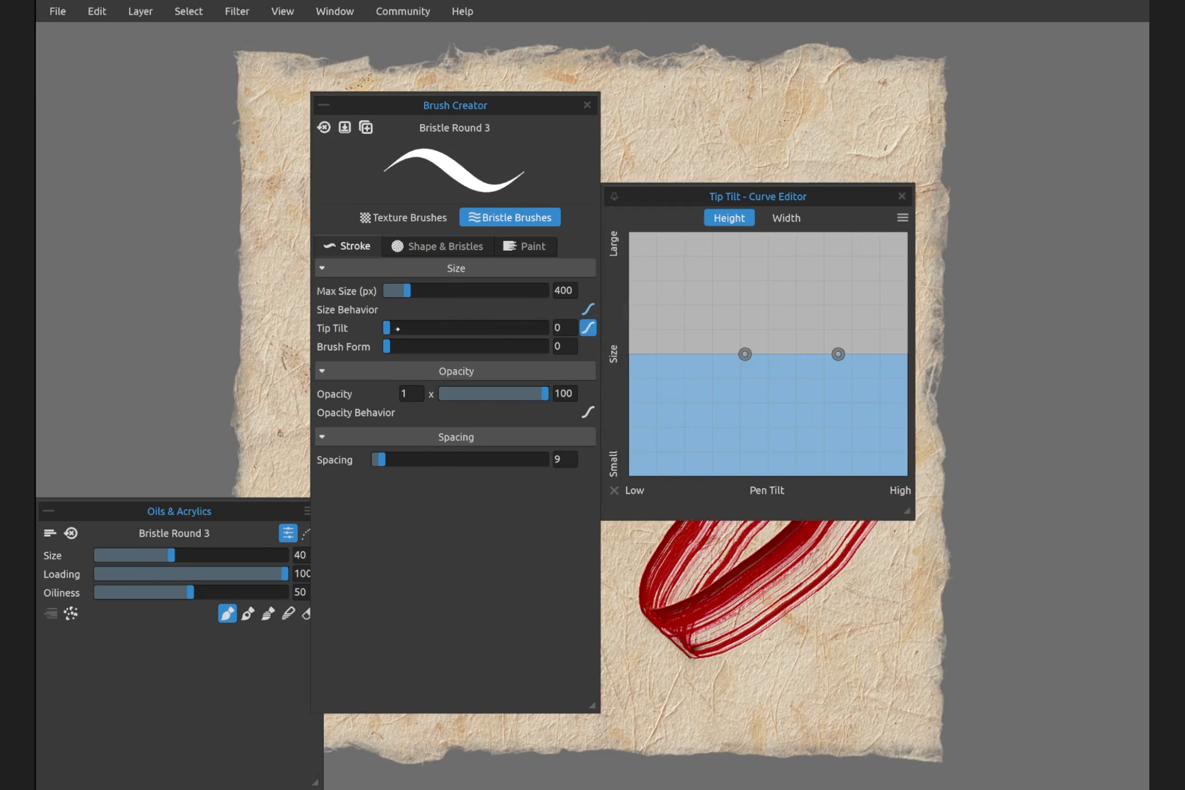
{"action": "left_click_drag", "start_coordinate": [837, 354], "coordinate": [838, 282]}
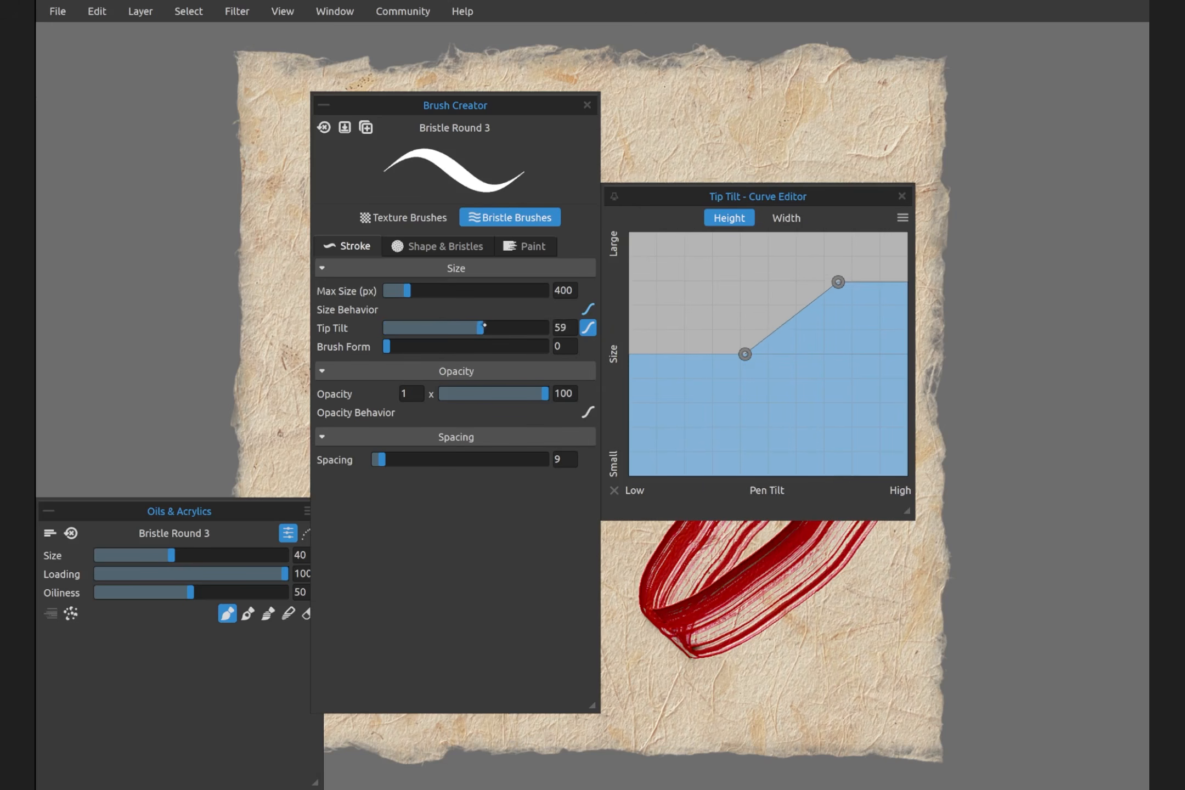
{"action": "left_click_drag", "start_coordinate": [484, 327], "coordinate": [453, 327]}
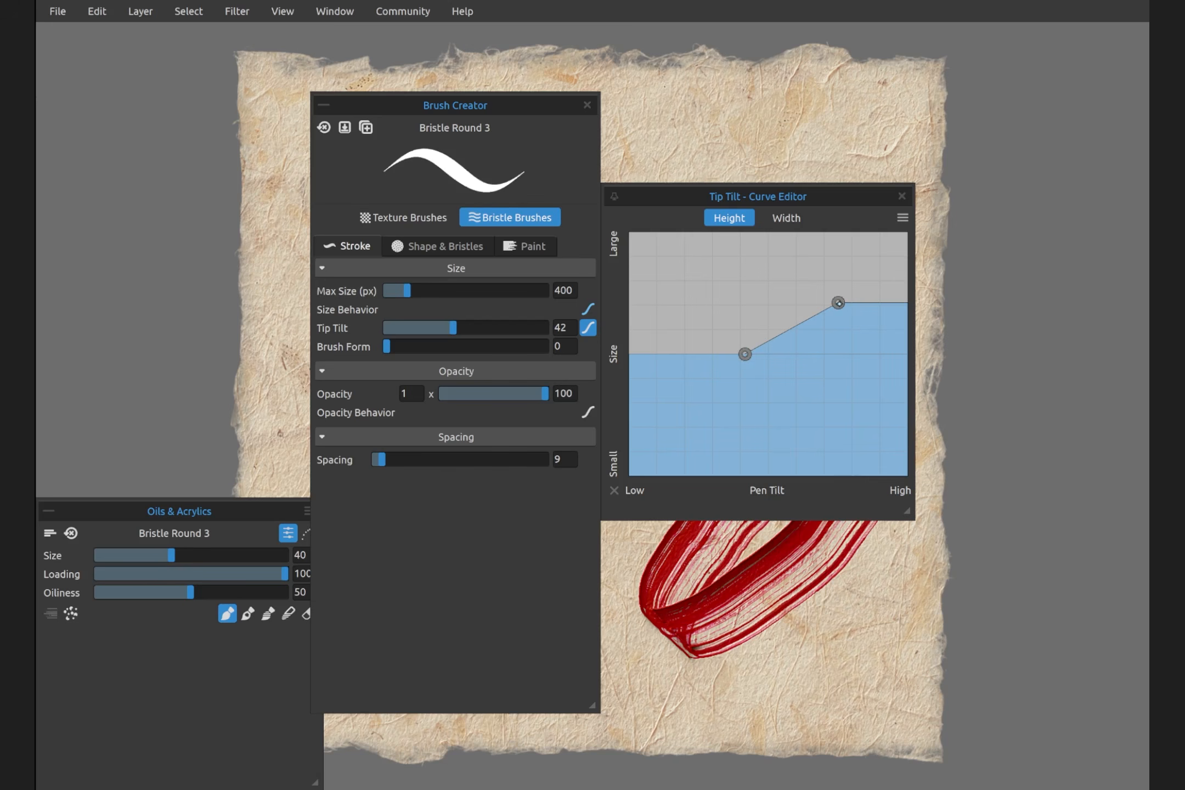
{"action": "mouse_move", "coordinate": [838, 303]}
{"action": "left_mouse_down"}
{"action": "mouse_move", "coordinate": [817, 306]}
{"action": "mouse_move", "coordinate": [838, 305]}
{"action": "left_mouse_up"}
{"action": "left_click", "coordinate": [615, 490]}
{"action": "left_click", "coordinate": [902, 196]}
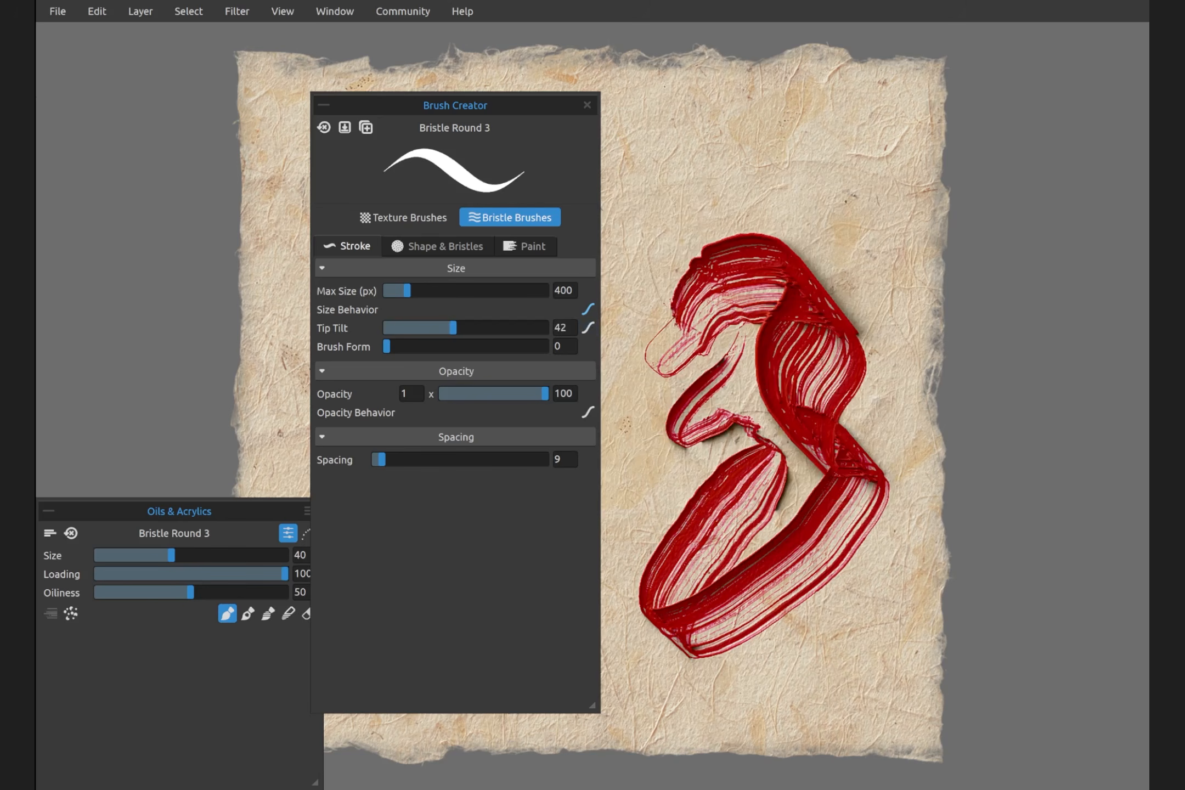
{"action": "mouse_move", "coordinate": [685, 167]}
{"action": "left_mouse_down"}
{"action": "mouse_move", "coordinate": [766, 130]}
{"action": "mouse_move", "coordinate": [735, 182]}
{"action": "mouse_move", "coordinate": [823, 198]}
{"action": "mouse_move", "coordinate": [864, 227]}
{"action": "mouse_move", "coordinate": [845, 317]}
{"action": "mouse_move", "coordinate": [871, 395]}
{"action": "mouse_move", "coordinate": [812, 450]}
{"action": "mouse_move", "coordinate": [708, 485]}
{"action": "mouse_move", "coordinate": [661, 566]}
{"action": "mouse_move", "coordinate": [677, 678]}
{"action": "mouse_move", "coordinate": [812, 648]}
{"action": "mouse_move", "coordinate": [839, 617]}
{"action": "mouse_move", "coordinate": [696, 557]}
{"action": "mouse_move", "coordinate": [713, 431]}
{"action": "mouse_move", "coordinate": [659, 368]}
{"action": "mouse_move", "coordinate": [679, 167]}
{"action": "left_mouse_up"}
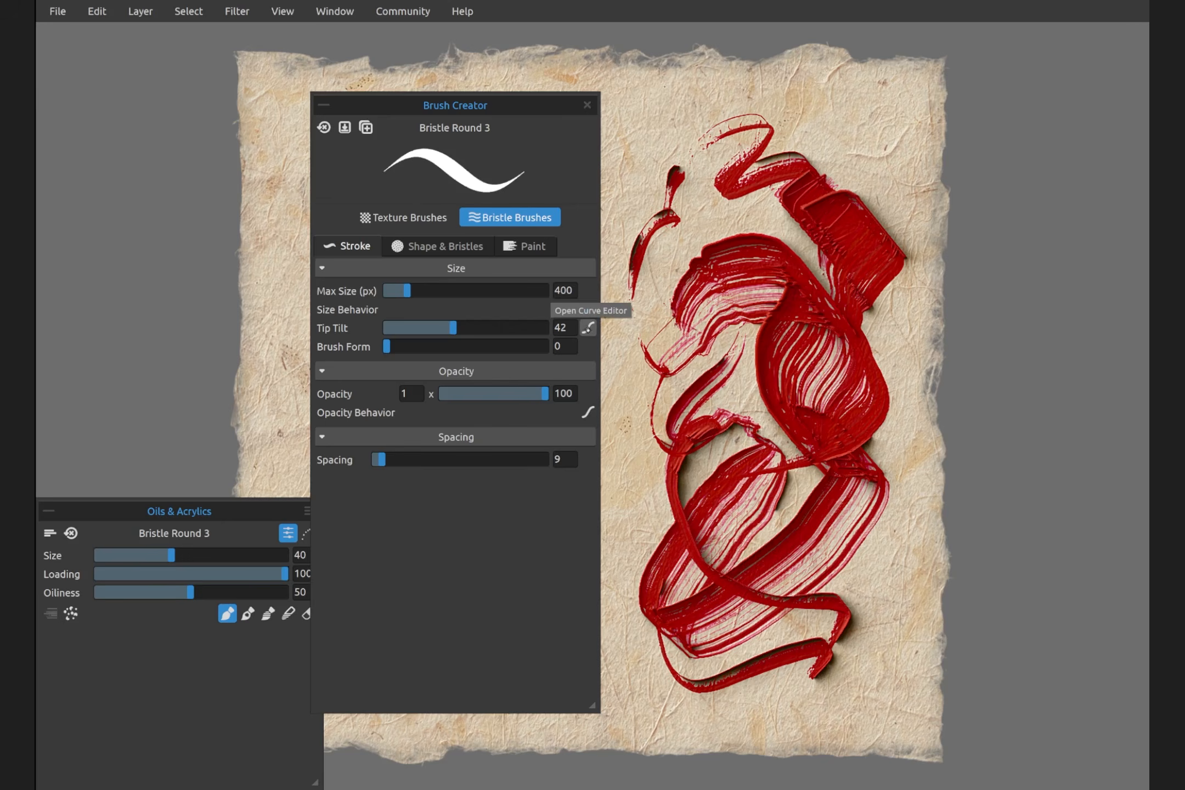
Compare the Height and Width curves of the brush's Tip Tilt
{"action": "left_click", "coordinate": [588, 327]}
{"action": "left_click", "coordinate": [791, 217]}
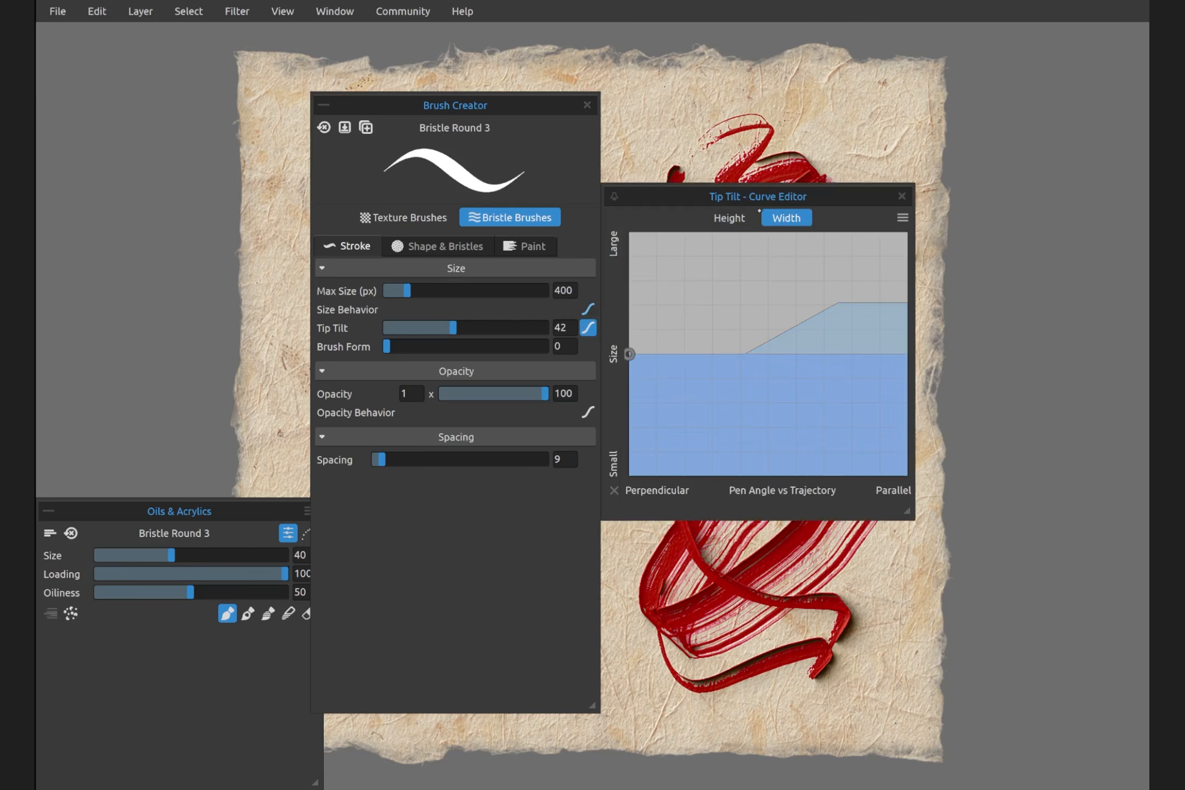
{"action": "left_click", "coordinate": [729, 218]}
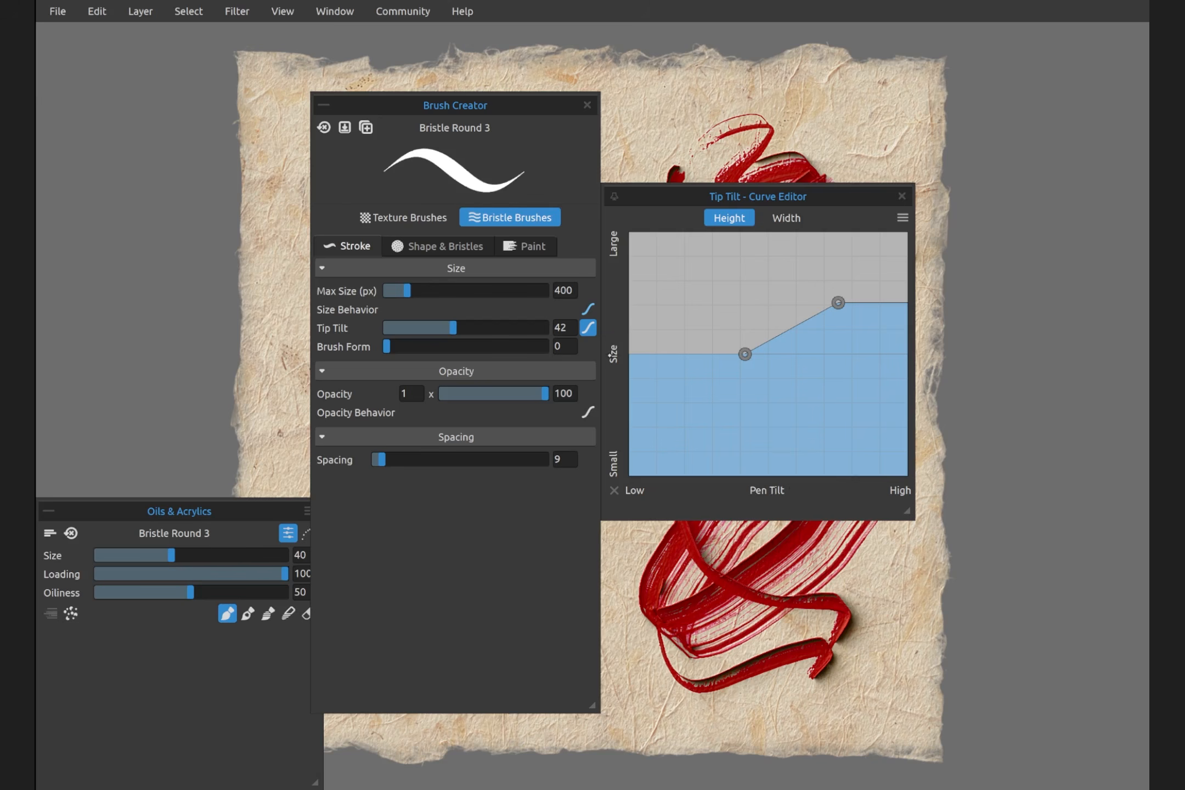
{"action": "left_click", "coordinate": [785, 217]}
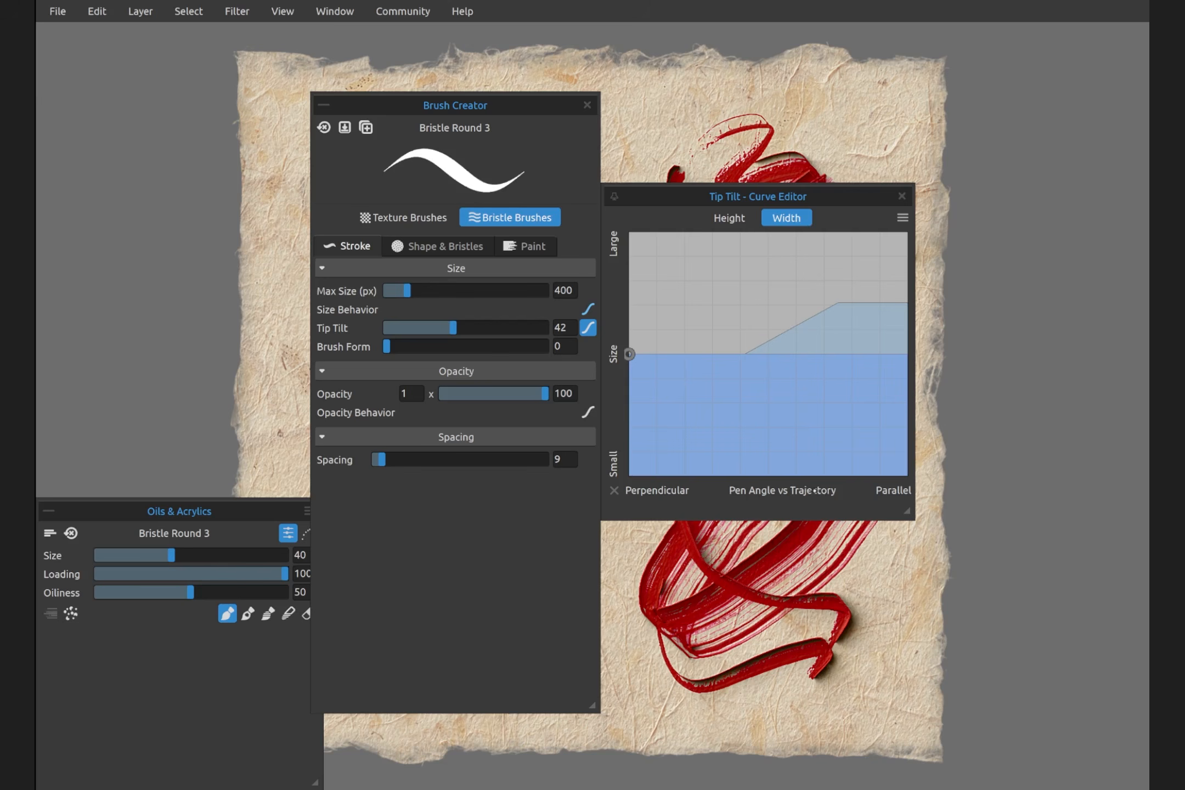
{"action": "left_click", "coordinate": [729, 218]}
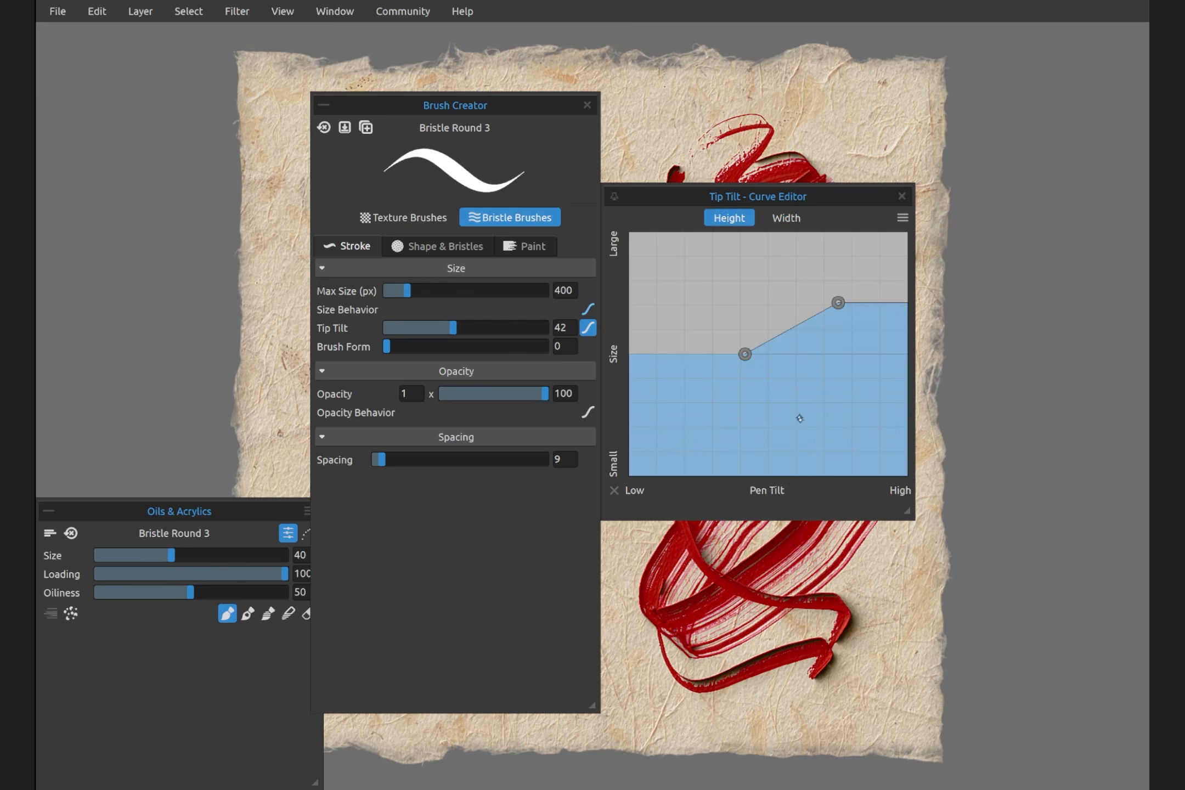
{"action": "left_click", "coordinate": [785, 217]}
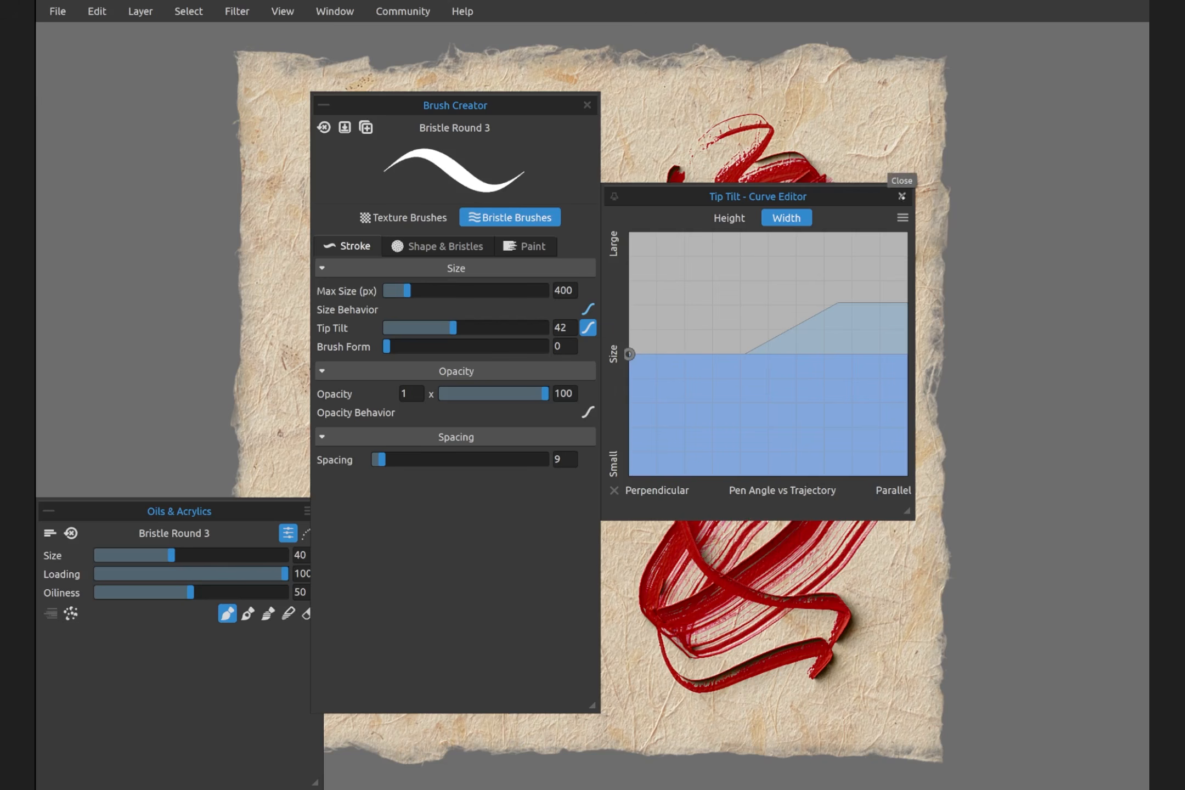
Clear all test strokes from the layer and return Tip Tilt to 0
{"action": "key", "text": "Delete"}
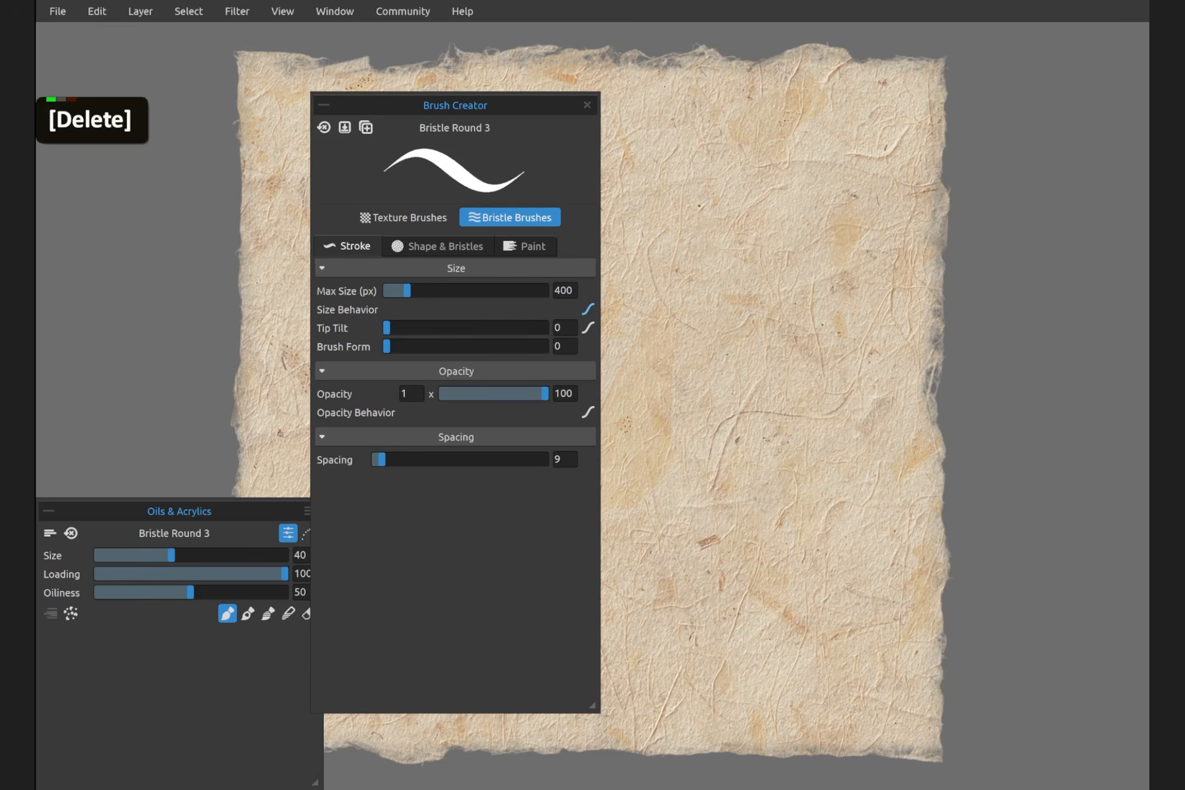
Move the Brush Creator further off the paper and paint a winding red test stroke on the upper half
{"action": "mouse_move", "coordinate": [384, 105]}
{"action": "left_mouse_down"}
{"action": "mouse_move", "coordinate": [360, 85]}
{"action": "mouse_move", "coordinate": [305, 73]}
{"action": "left_mouse_up"}
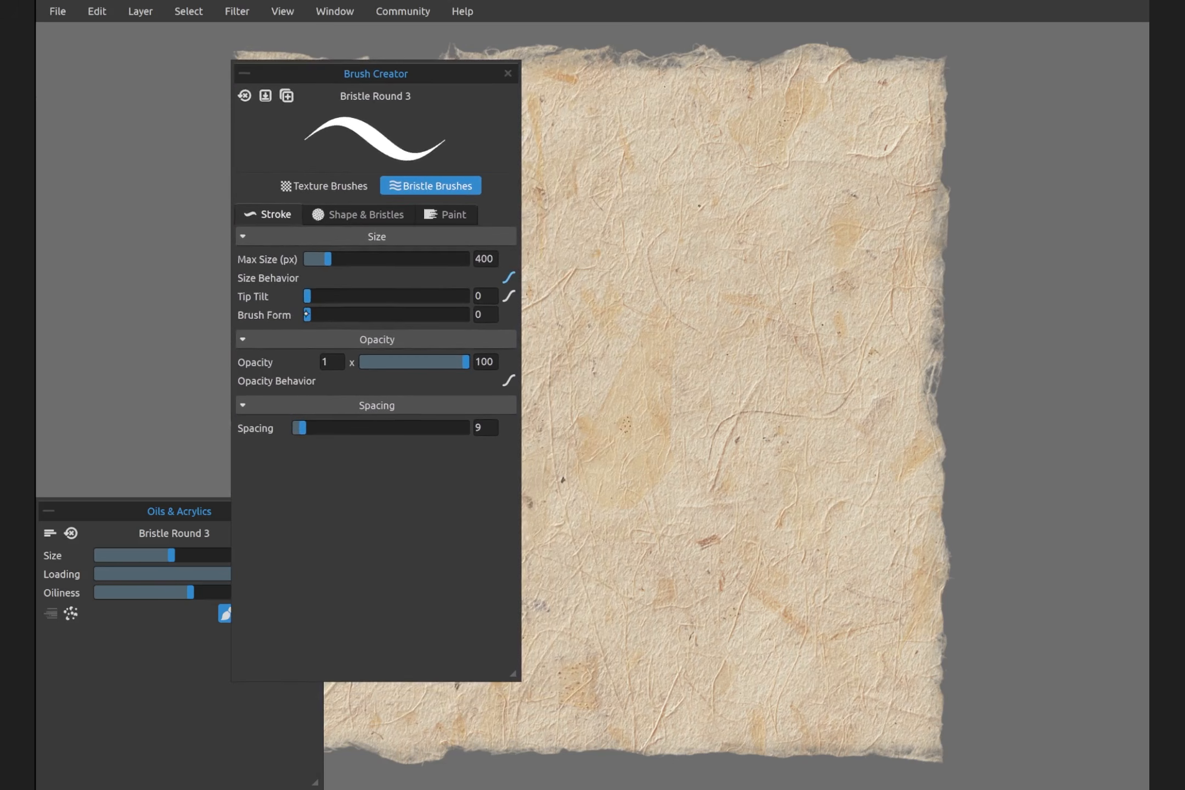
{"action": "mouse_move", "coordinate": [598, 204]}
{"action": "left_mouse_down"}
{"action": "mouse_move", "coordinate": [735, 145]}
{"action": "mouse_move", "coordinate": [774, 166]}
{"action": "mouse_move", "coordinate": [768, 211]}
{"action": "mouse_move", "coordinate": [623, 260]}
{"action": "mouse_move", "coordinate": [598, 292]}
{"action": "mouse_move", "coordinate": [601, 325]}
{"action": "mouse_move", "coordinate": [625, 342]}
{"action": "mouse_move", "coordinate": [694, 329]}
{"action": "left_mouse_up"}
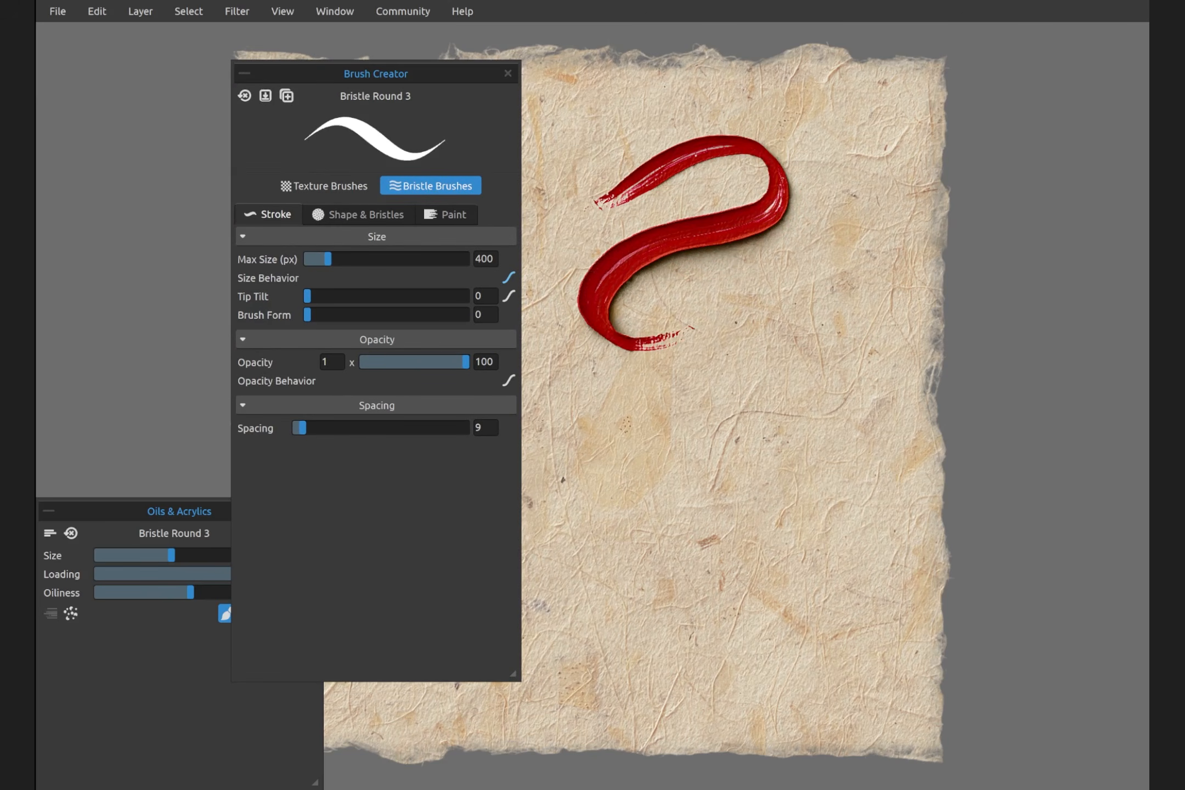
Disable the Thick and Edges bristles of the brush, leaving only the Thin bristles enabled
{"action": "left_click", "coordinate": [356, 217]}
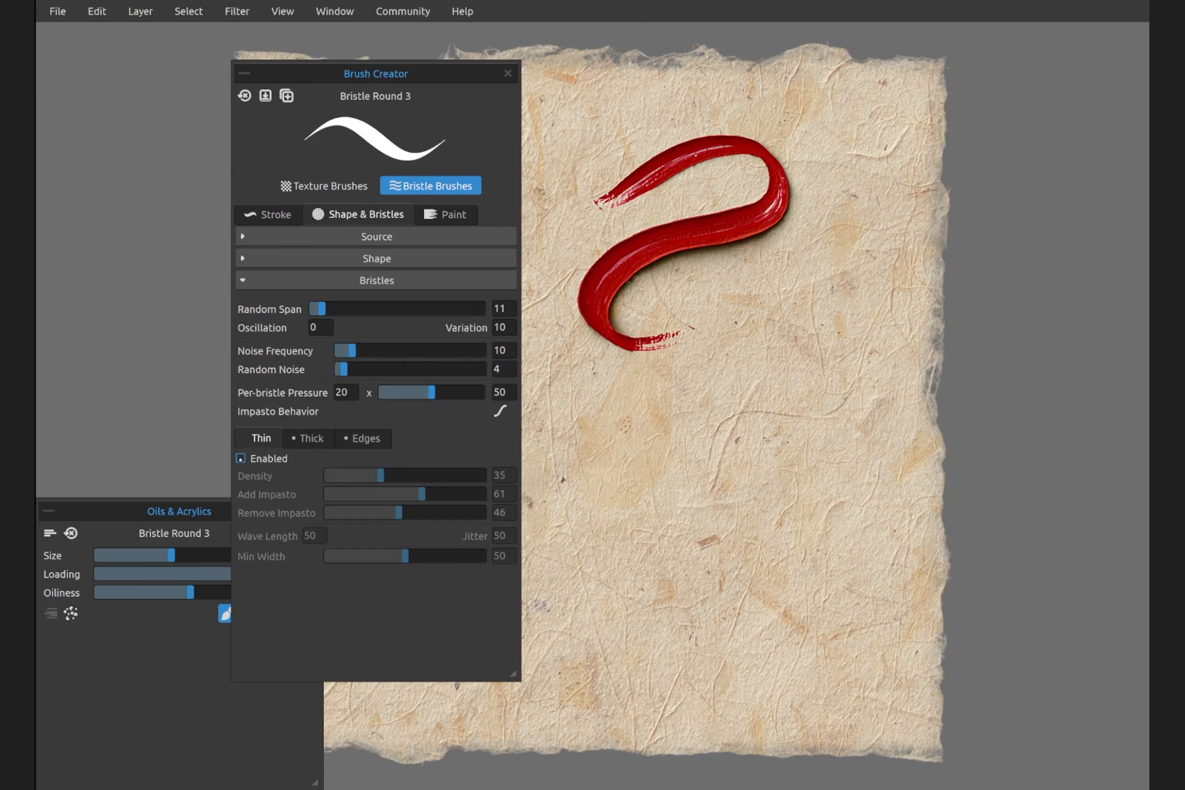
{"action": "left_click", "coordinate": [312, 437]}
{"action": "left_click", "coordinate": [240, 475]}
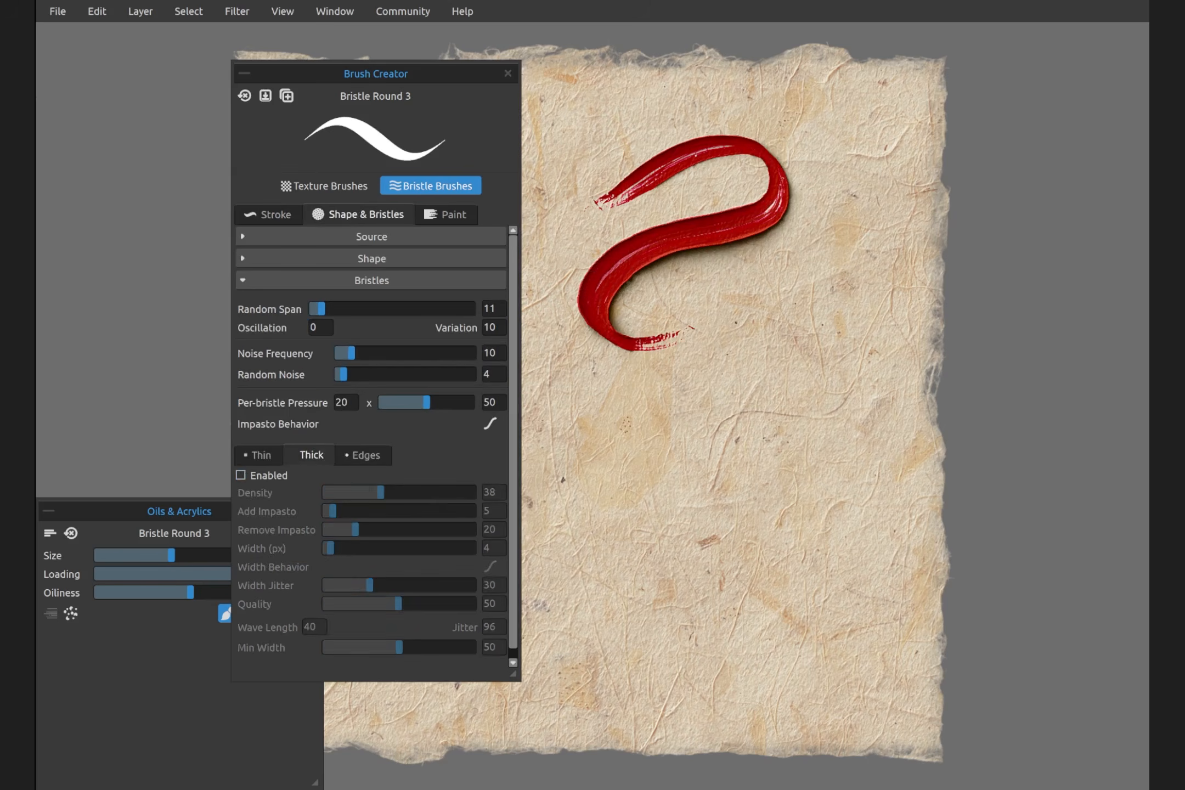
{"action": "left_click", "coordinate": [366, 454]}
{"action": "left_click", "coordinate": [240, 458]}
{"action": "double_click", "coordinate": [268, 439]}
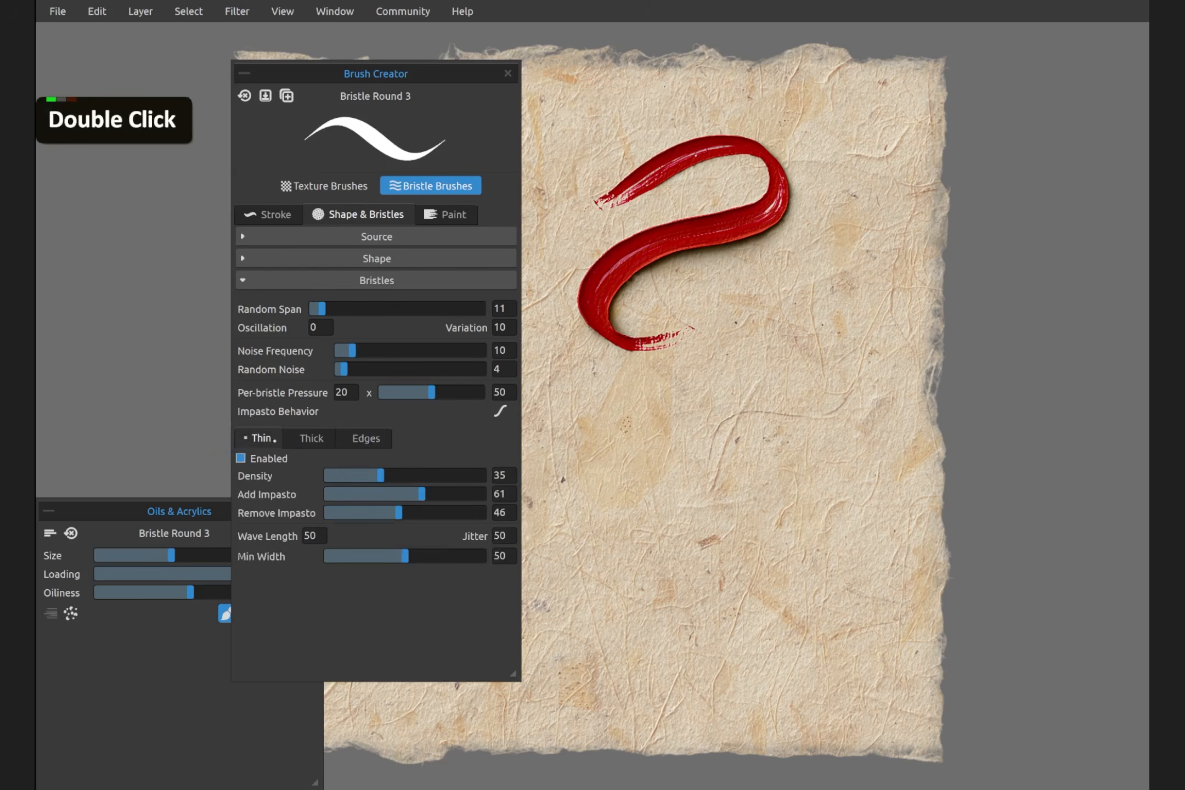
Paint winding red test strokes with the Thin bristle density at 52 and at 23
{"action": "left_click_drag", "start_coordinate": [395, 472], "coordinate": [415, 467]}
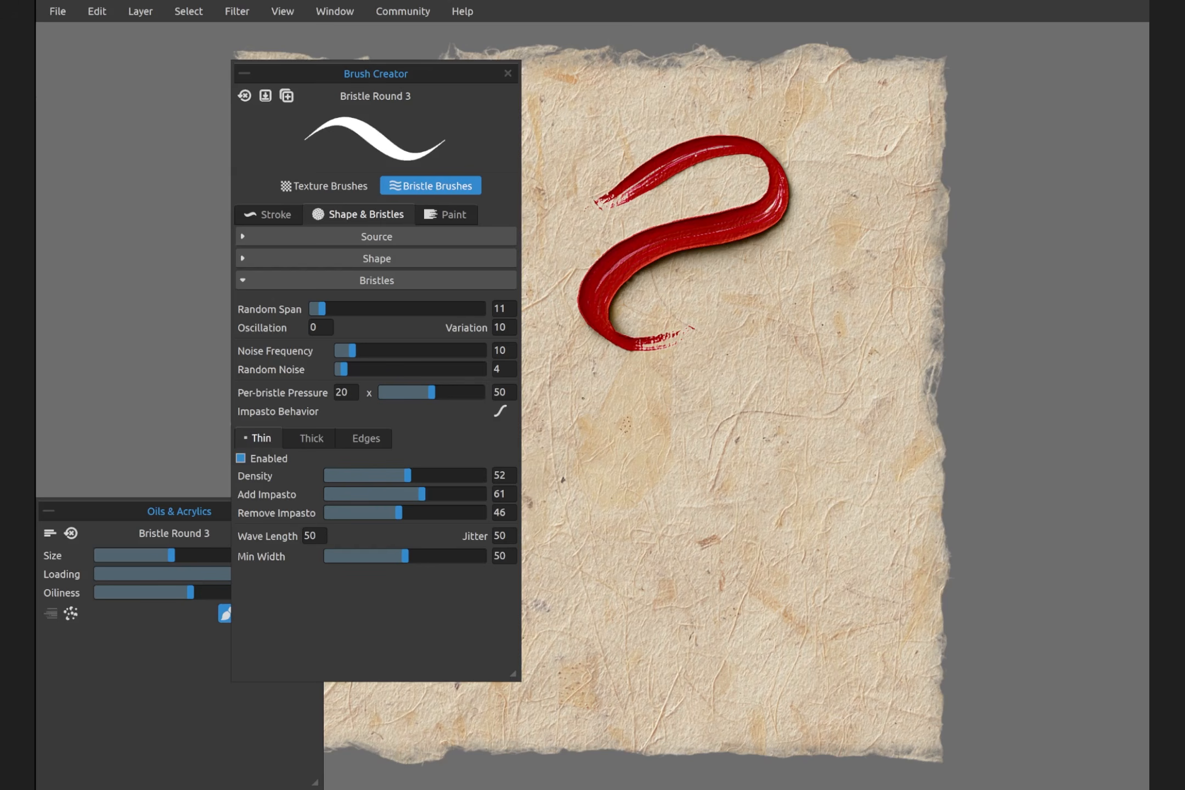
{"action": "mouse_move", "coordinate": [592, 444]}
{"action": "left_mouse_down"}
{"action": "mouse_move", "coordinate": [675, 389]}
{"action": "mouse_move", "coordinate": [777, 365]}
{"action": "mouse_move", "coordinate": [669, 529]}
{"action": "left_mouse_up"}
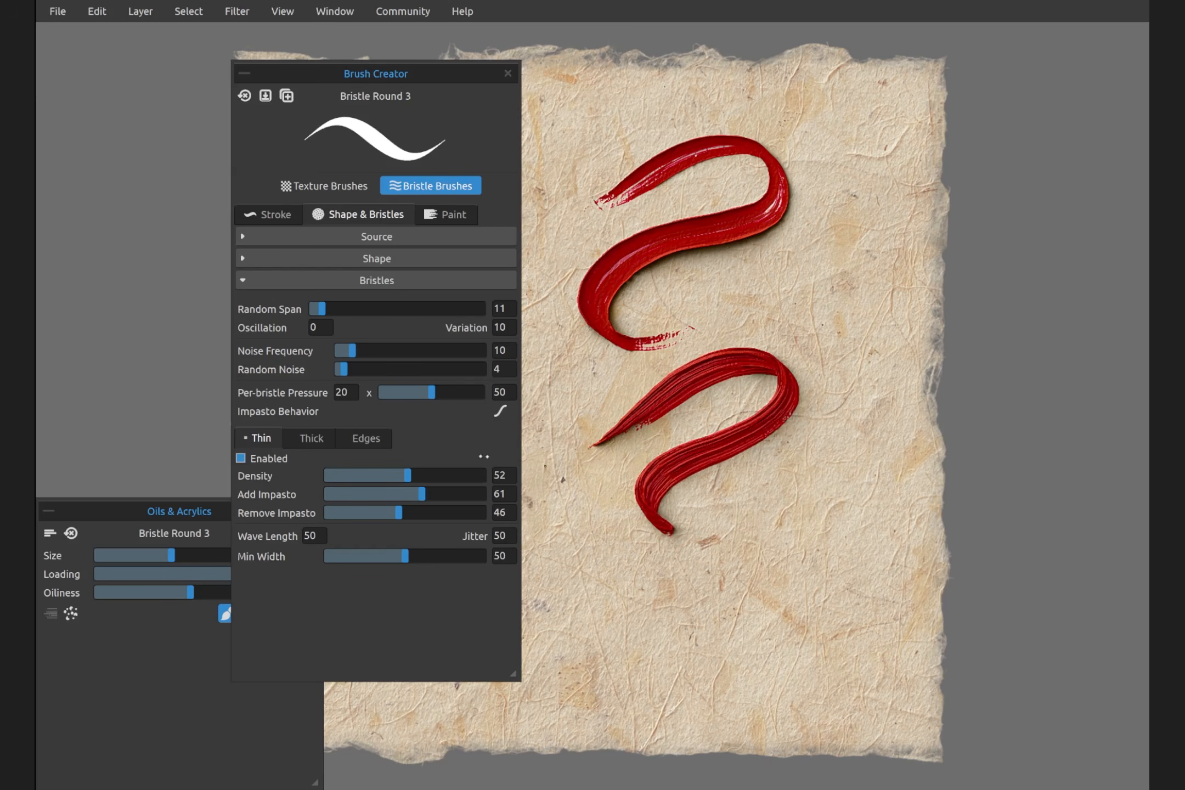
{"action": "left_click_drag", "start_coordinate": [402, 476], "coordinate": [362, 475]}
{"action": "mouse_move", "coordinate": [603, 587]}
{"action": "left_mouse_down"}
{"action": "mouse_move", "coordinate": [718, 497]}
{"action": "mouse_move", "coordinate": [812, 683]}
{"action": "mouse_move", "coordinate": [583, 723]}
{"action": "left_mouse_up"}
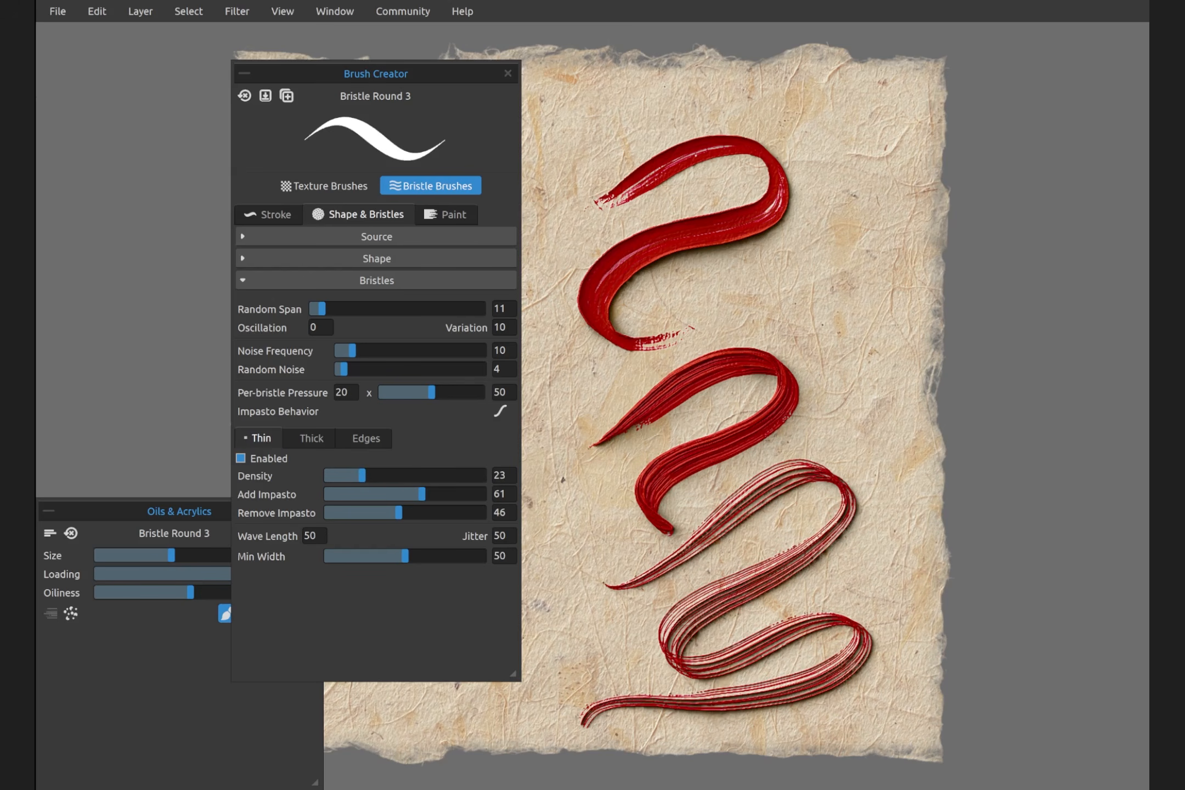
Clear the layer and paint a curved and a diagonal test stroke with the Thin bristles
{"action": "key", "text": "Delete"}
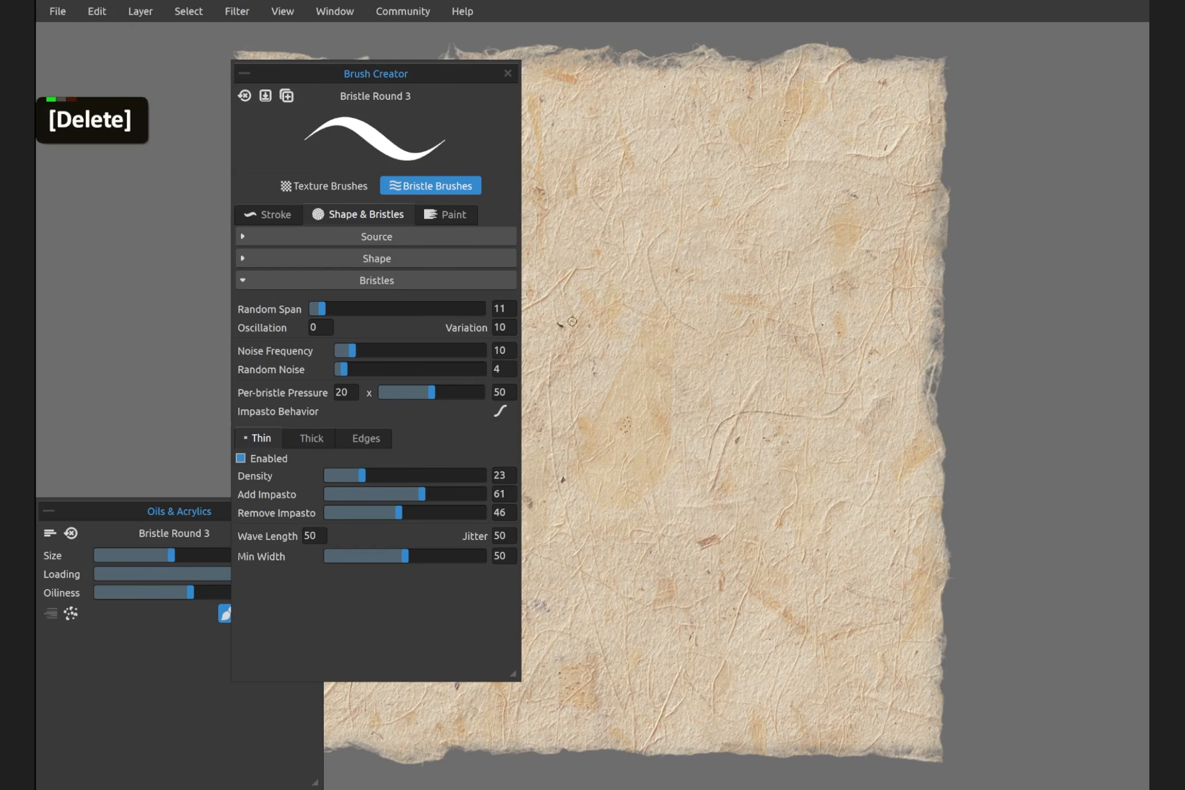
{"action": "mouse_move", "coordinate": [573, 322]}
{"action": "left_mouse_down"}
{"action": "mouse_move", "coordinate": [770, 211]}
{"action": "mouse_move", "coordinate": [807, 273]}
{"action": "mouse_move", "coordinate": [725, 350]}
{"action": "mouse_move", "coordinate": [640, 386]}
{"action": "mouse_move", "coordinate": [599, 452]}
{"action": "mouse_move", "coordinate": [612, 491]}
{"action": "mouse_move", "coordinate": [678, 516]}
{"action": "left_mouse_up"}
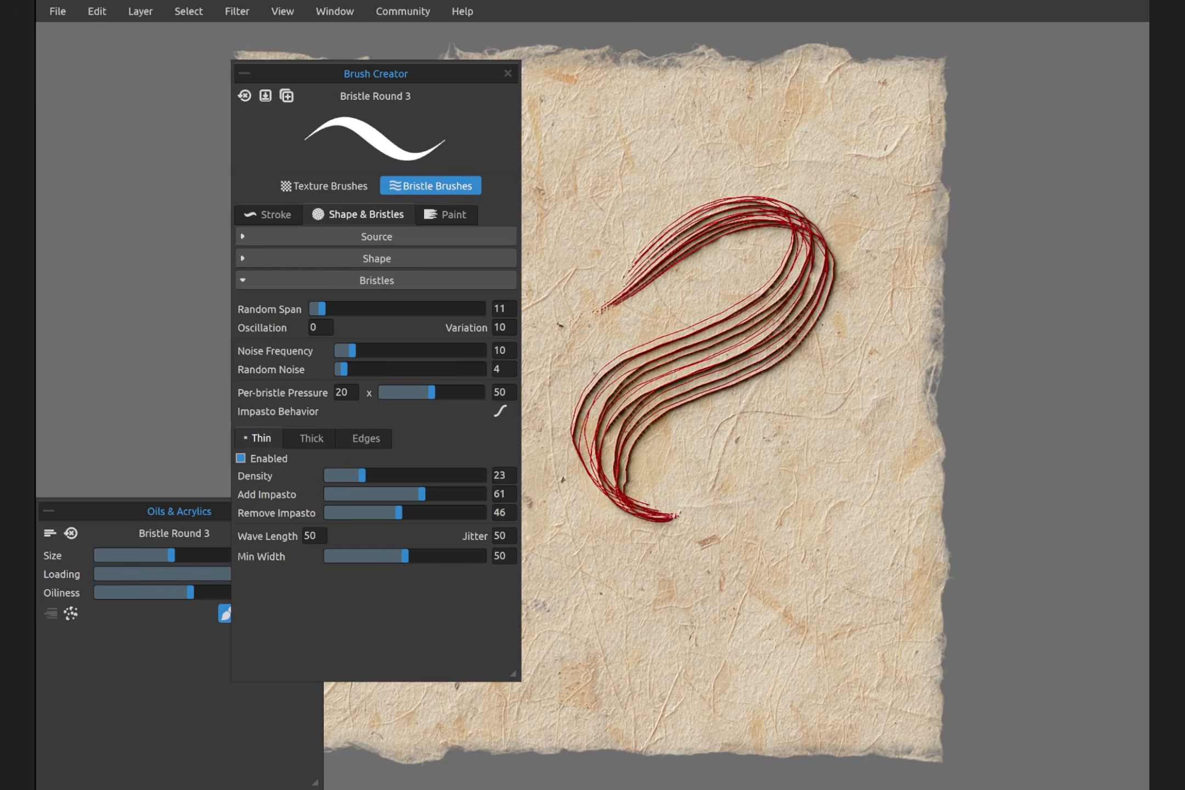
{"action": "mouse_move", "coordinate": [554, 646]}
{"action": "left_mouse_down"}
{"action": "mouse_move", "coordinate": [688, 597]}
{"action": "mouse_move", "coordinate": [924, 453]}
{"action": "left_mouse_up"}
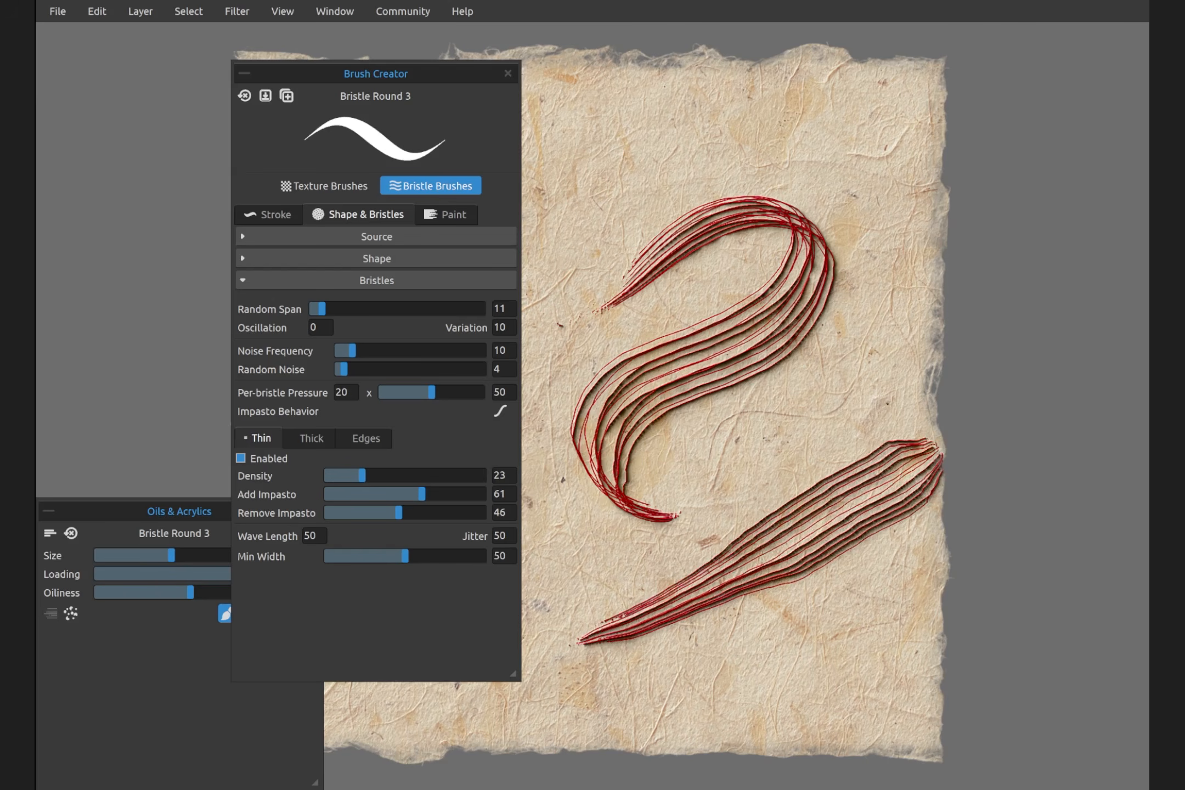
Set Brush Form to 100 and paint three horizontal red test strokes across the upper part of the paper
{"action": "left_click", "coordinate": [279, 212]}
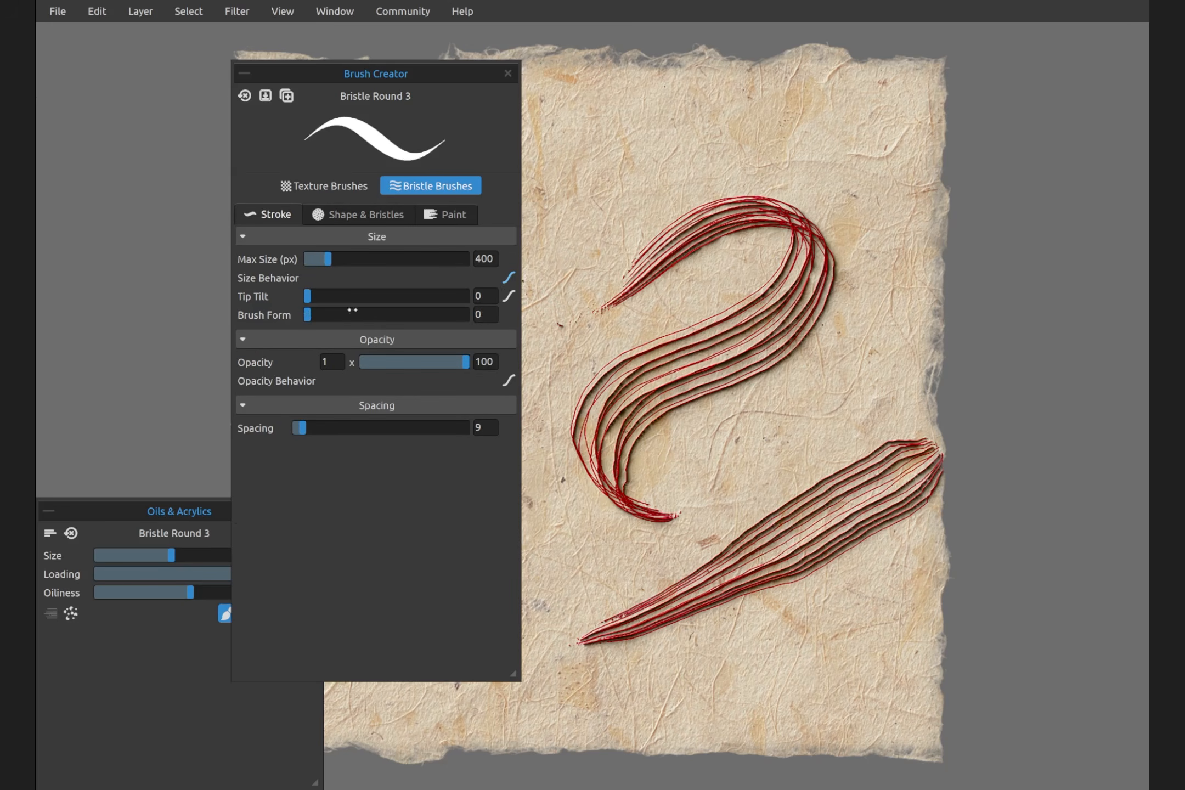
{"action": "left_click_drag", "start_coordinate": [308, 315], "coordinate": [479, 308]}
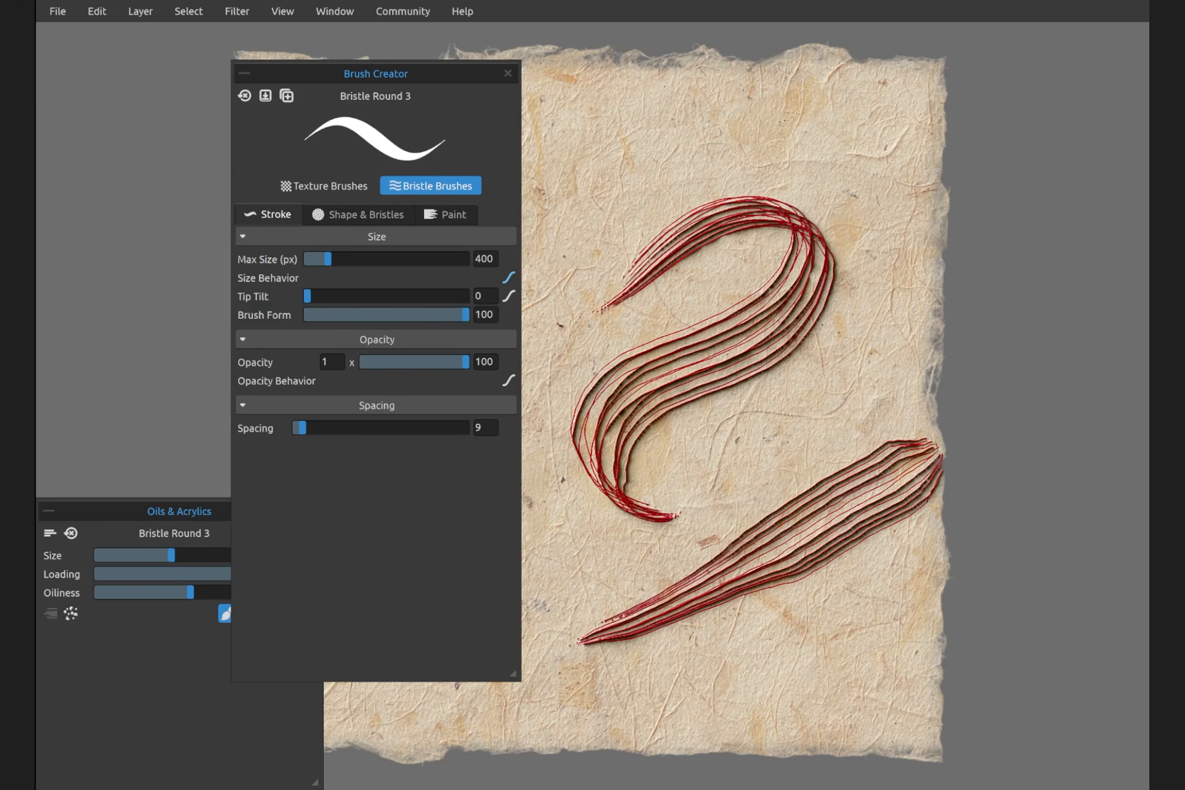
{"action": "left_click_drag", "start_coordinate": [556, 152], "coordinate": [930, 148]}
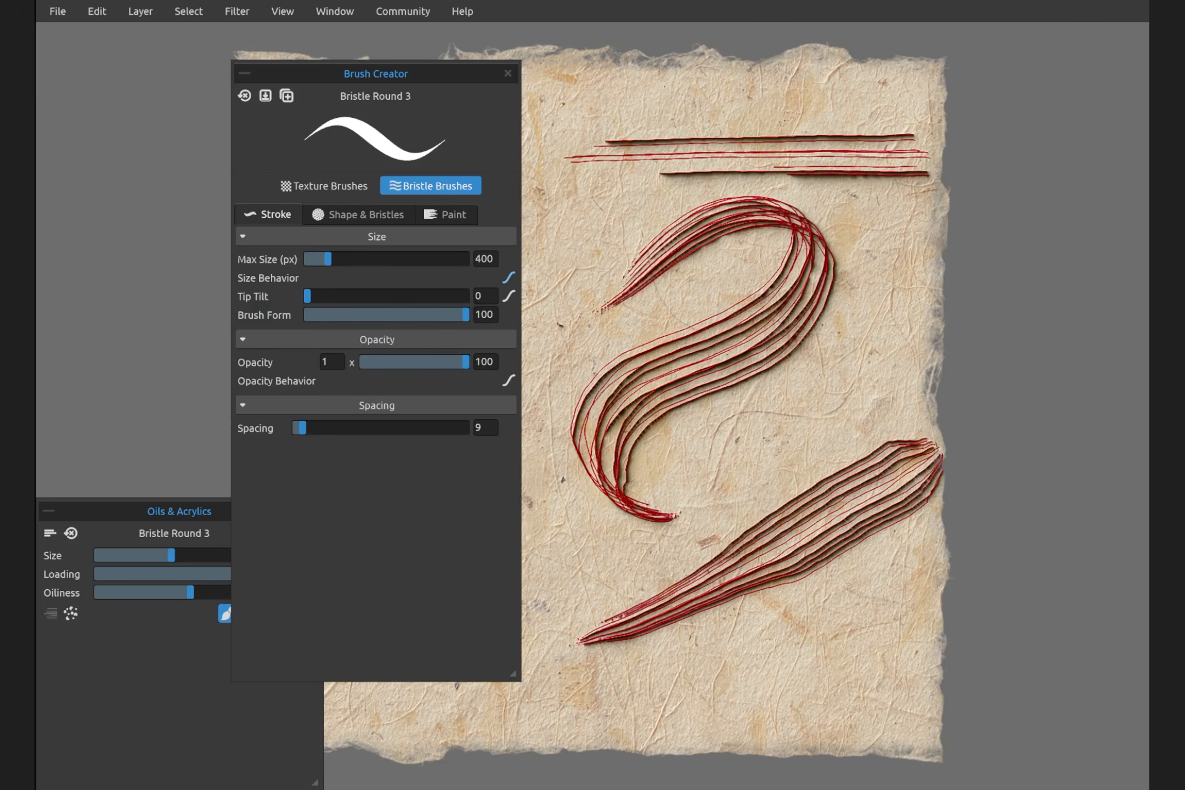
{"action": "left_click_drag", "start_coordinate": [559, 100], "coordinate": [946, 100]}
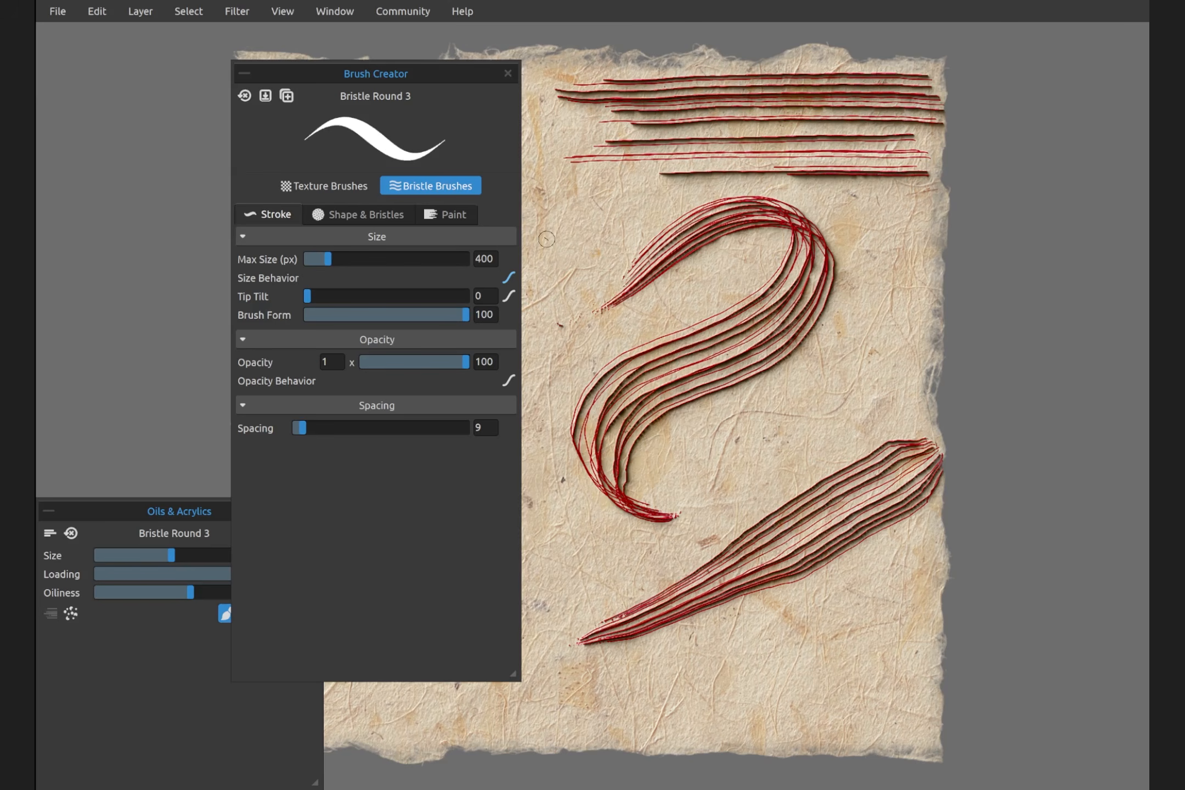
{"action": "left_click_drag", "start_coordinate": [547, 238], "coordinate": [948, 224]}
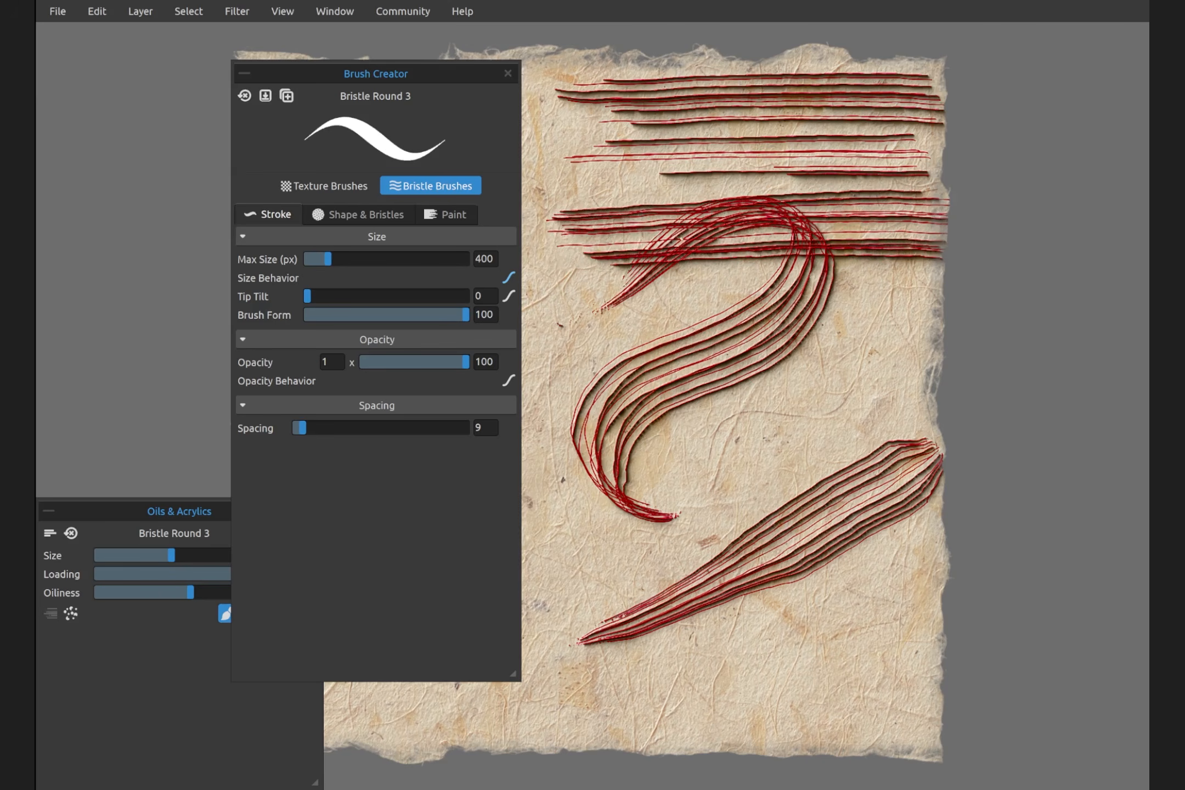
Clear all test strokes from the layer and return Brush Form to 0
{"action": "key", "text": "Delete"}
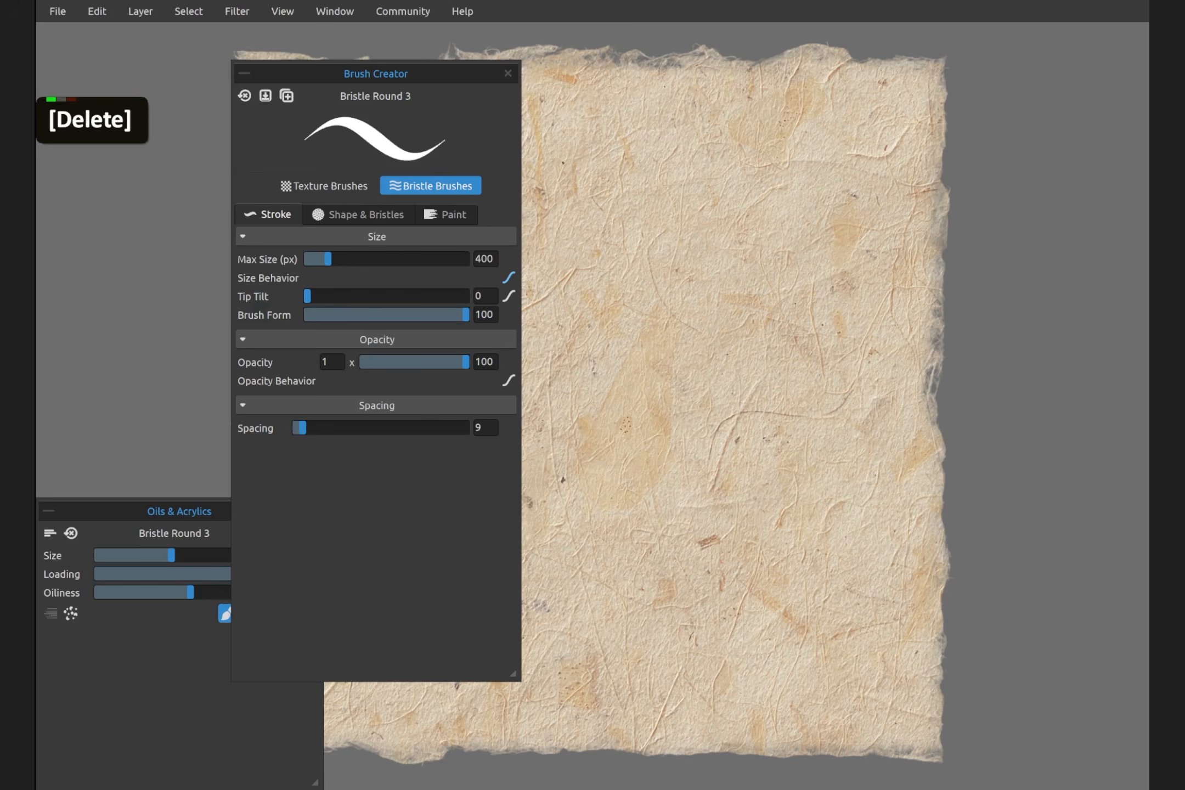
{"action": "left_click_drag", "start_coordinate": [465, 314], "coordinate": [306, 315]}
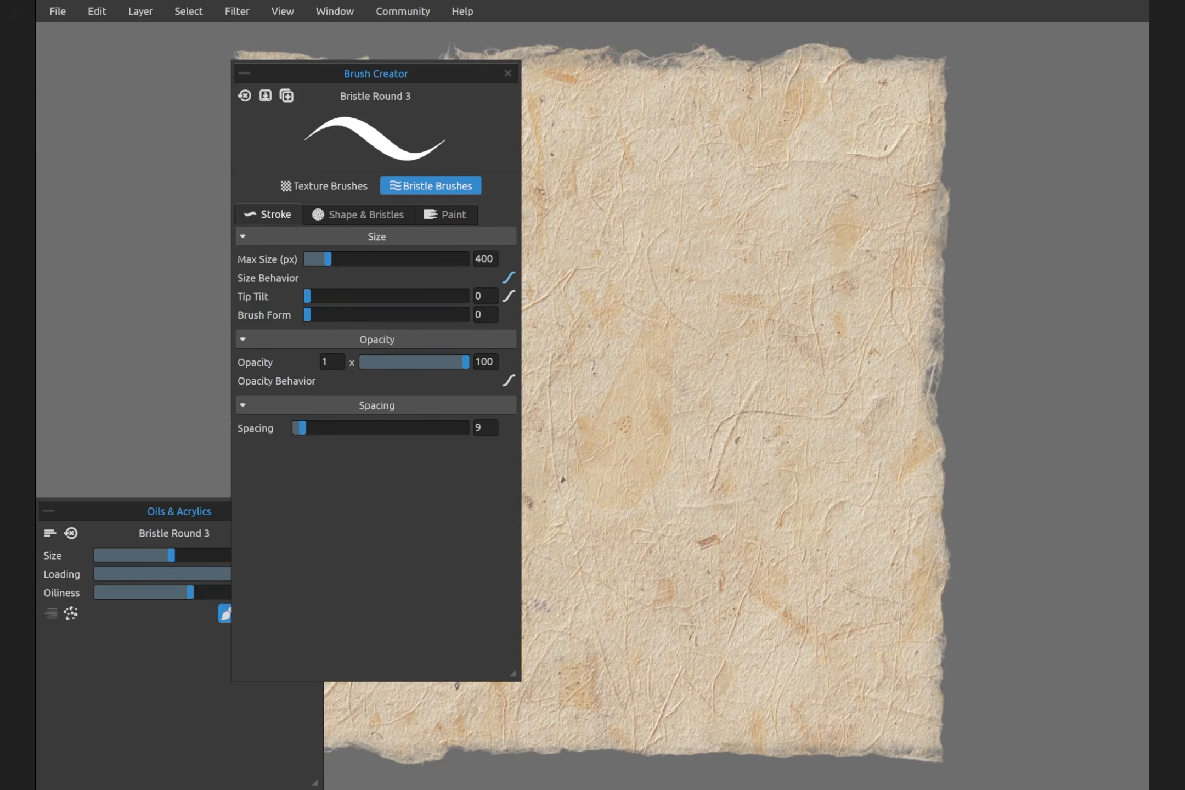
Rearrange the panels so the Brush Creator sits directly above the lowered Oils & Acrylics panel
{"action": "mouse_move", "coordinate": [439, 74]}
{"action": "left_mouse_down"}
{"action": "mouse_move", "coordinate": [430, 21]}
{"action": "mouse_move", "coordinate": [325, 8]}
{"action": "mouse_move", "coordinate": [214, 29]}
{"action": "mouse_move", "coordinate": [258, 41]}
{"action": "left_mouse_up"}
{"action": "left_click", "coordinate": [254, 687]}
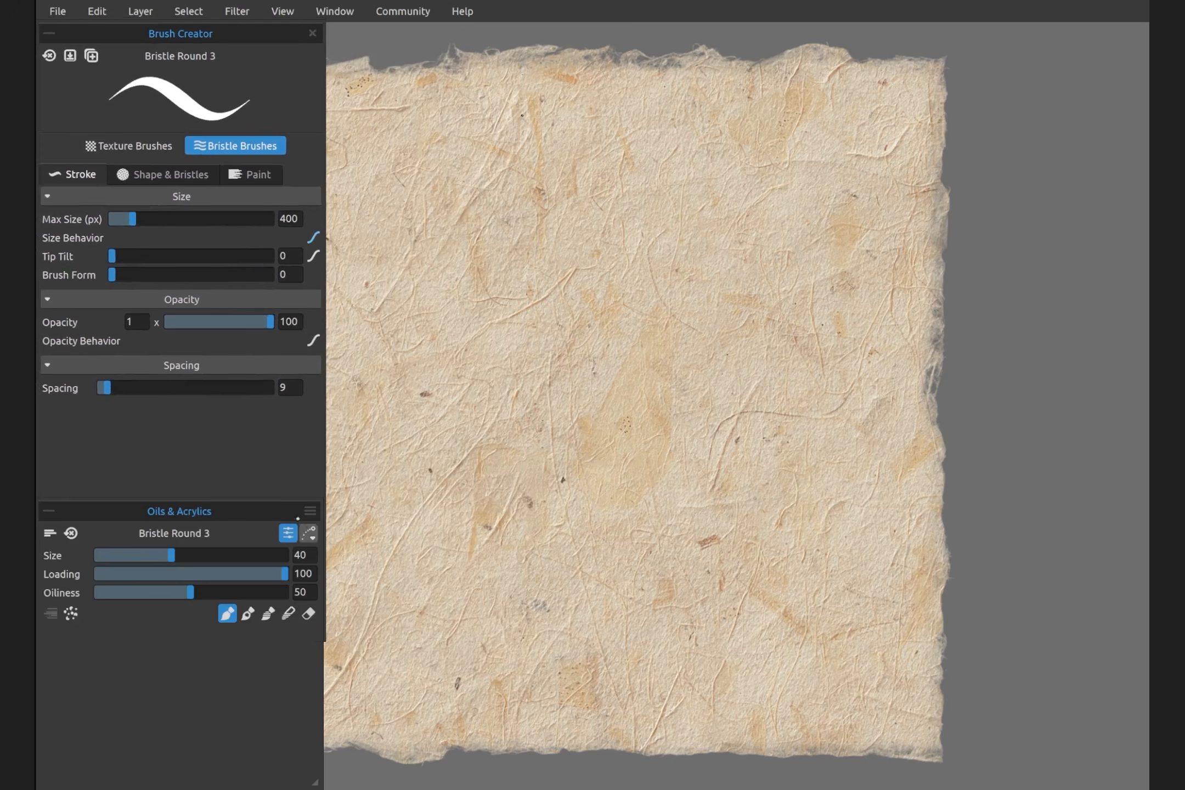
{"action": "left_click_drag", "start_coordinate": [247, 518], "coordinate": [245, 652]}
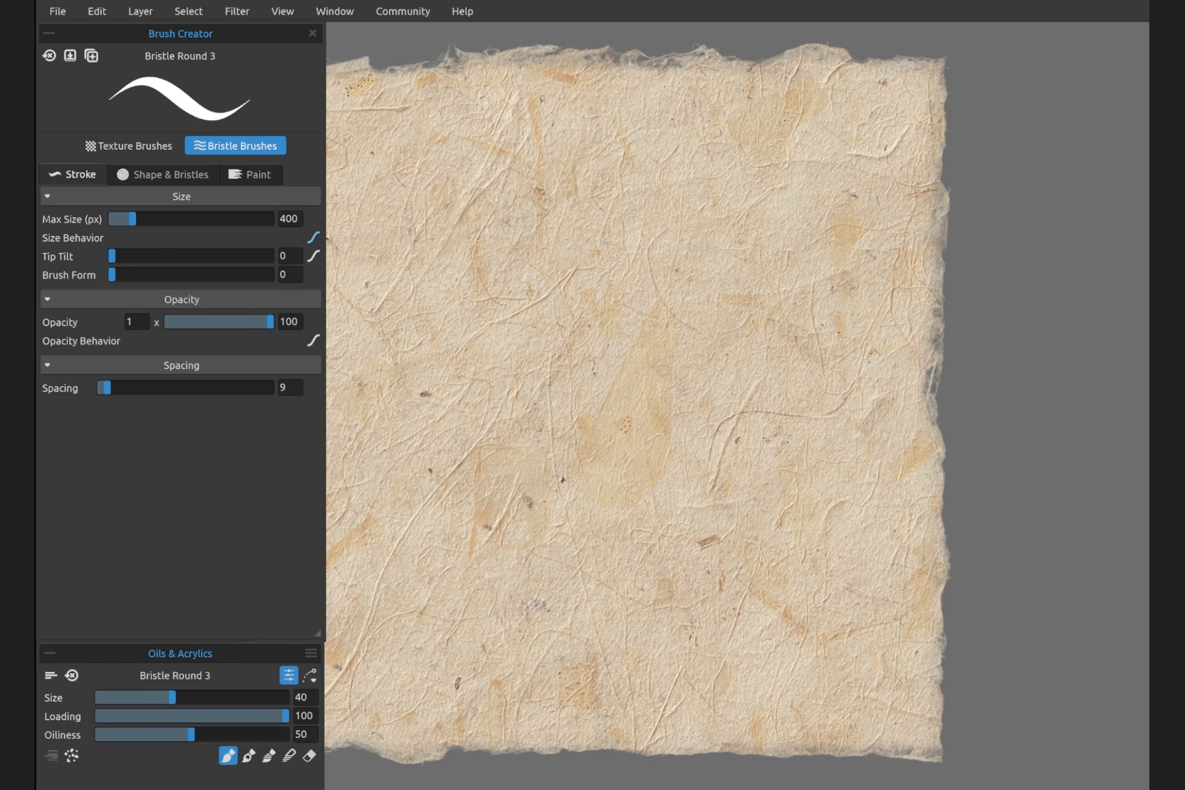
Paint a long horizontal red test stroke with Brush Form at 0 and view the Tip Tilt width curve
{"action": "mouse_move", "coordinate": [401, 151]}
{"action": "left_mouse_down"}
{"action": "mouse_move", "coordinate": [569, 142]}
{"action": "mouse_move", "coordinate": [982, 153]}
{"action": "left_mouse_up"}
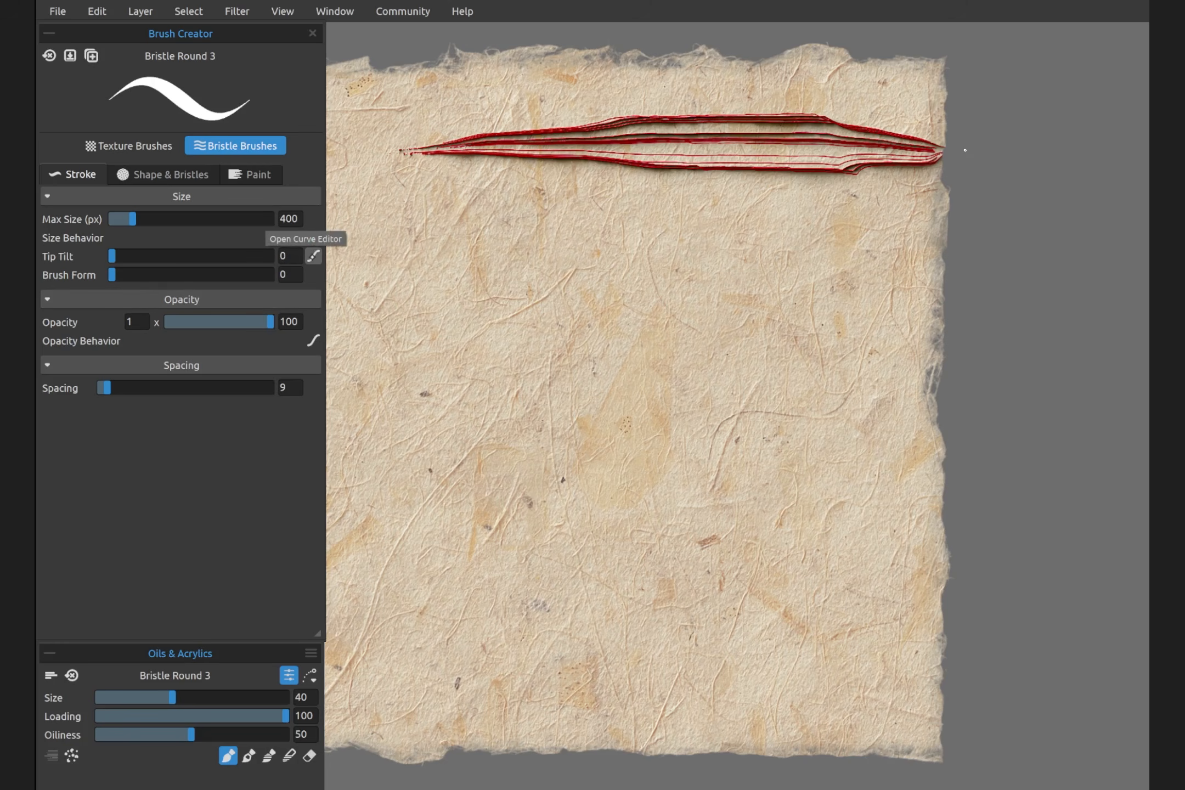
{"action": "left_click", "coordinate": [313, 256]}
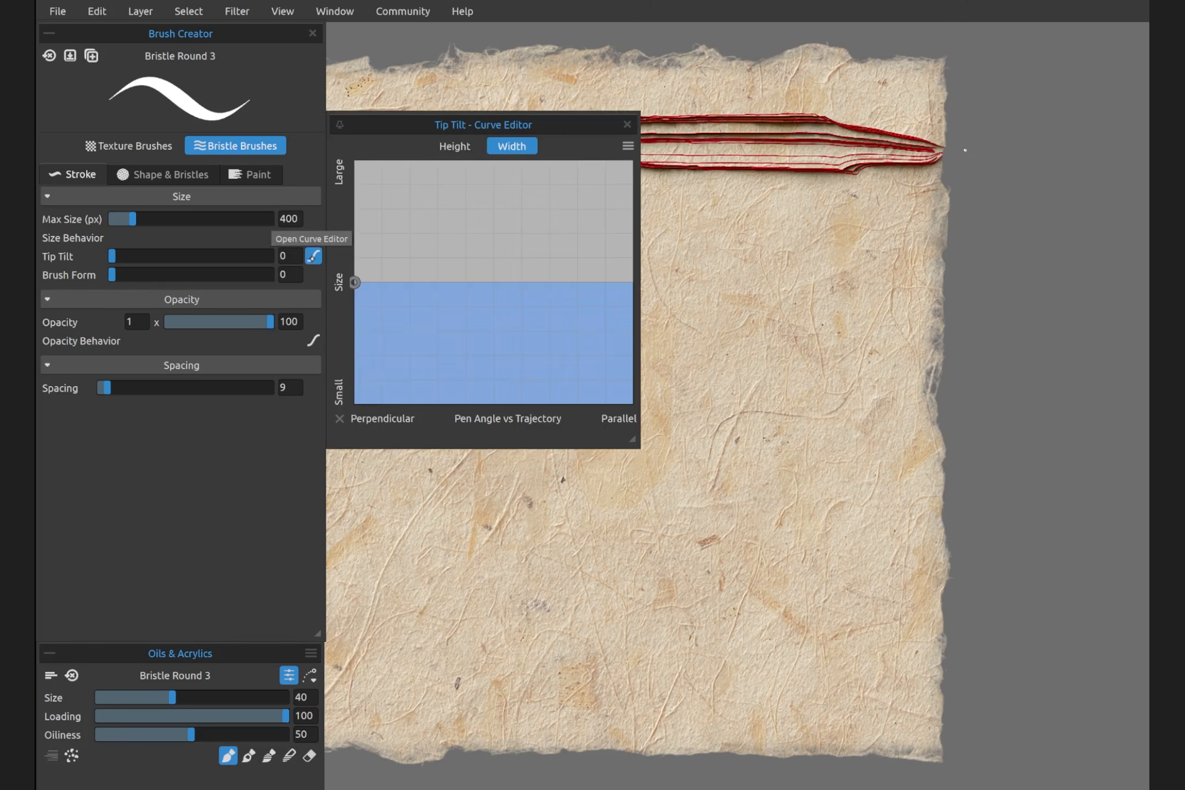
{"action": "left_click", "coordinate": [314, 256]}
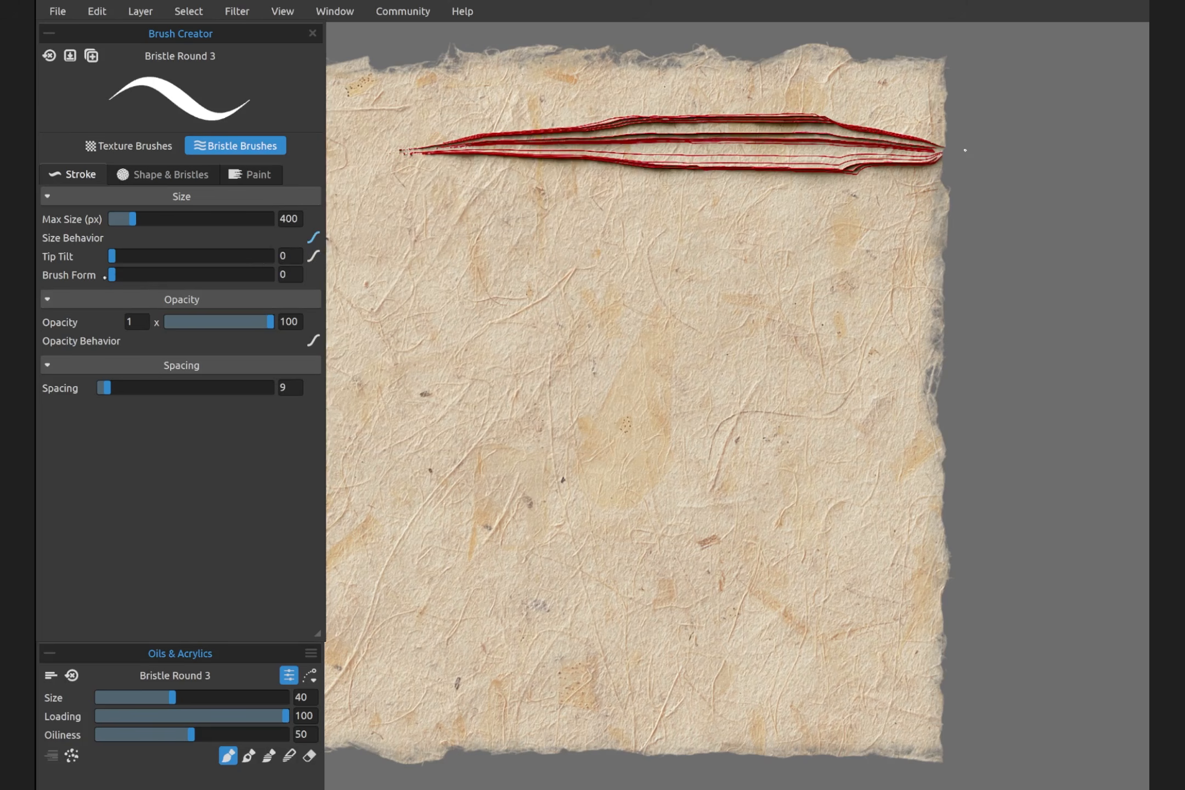
Paint horizontal red test strokes below the first with Brush Form at 50 and at 100
{"action": "left_click_drag", "start_coordinate": [124, 277], "coordinate": [201, 275]}
{"action": "scroll", "coordinate": [283, 277], "scroll_direction": "down", "scroll_amount": 6}
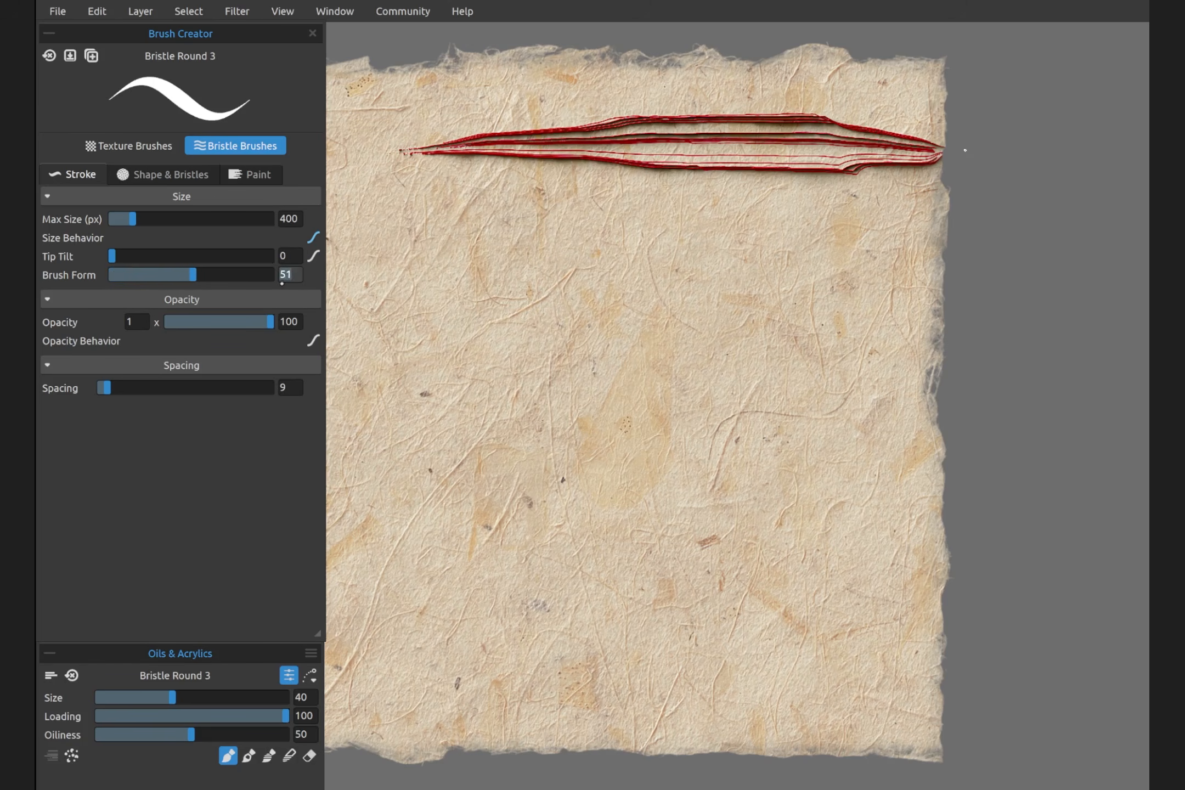
{"action": "mouse_move", "coordinate": [386, 258]}
{"action": "left_mouse_down"}
{"action": "mouse_move", "coordinate": [543, 252]}
{"action": "mouse_move", "coordinate": [925, 268]}
{"action": "left_mouse_up"}
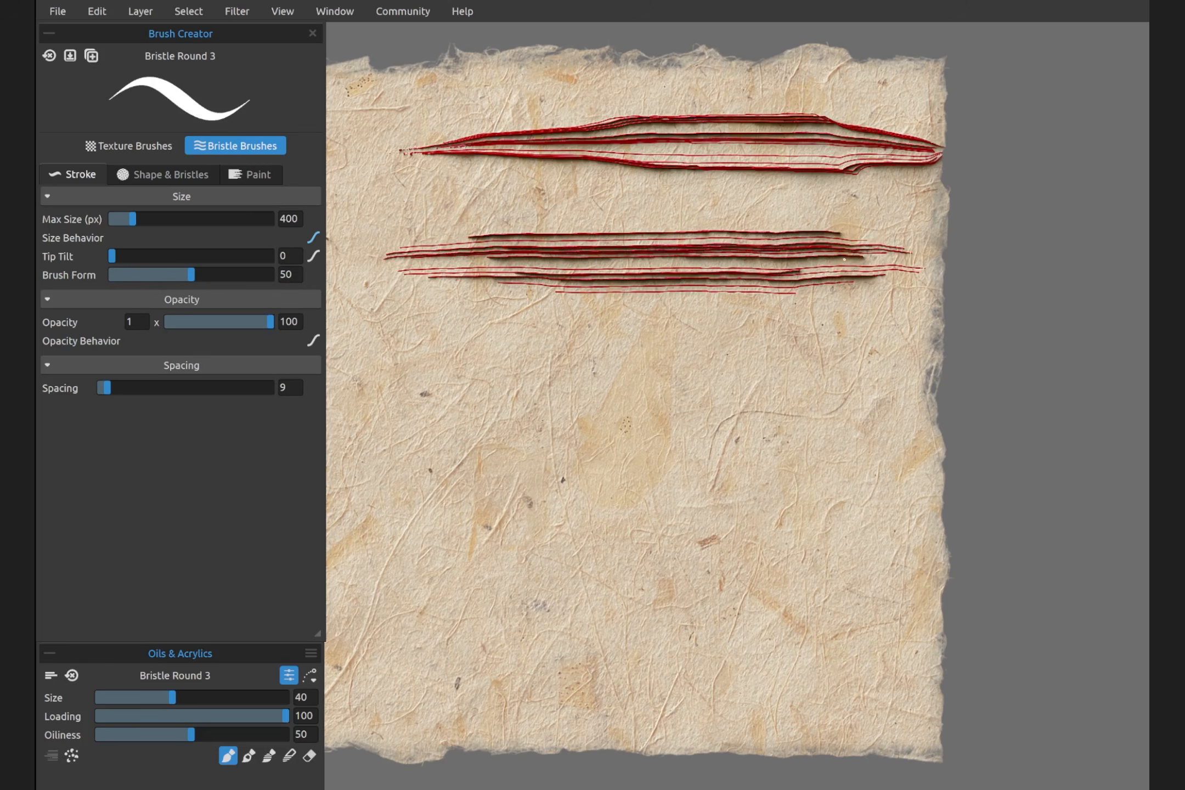
{"action": "left_click_drag", "start_coordinate": [242, 274], "coordinate": [330, 276]}
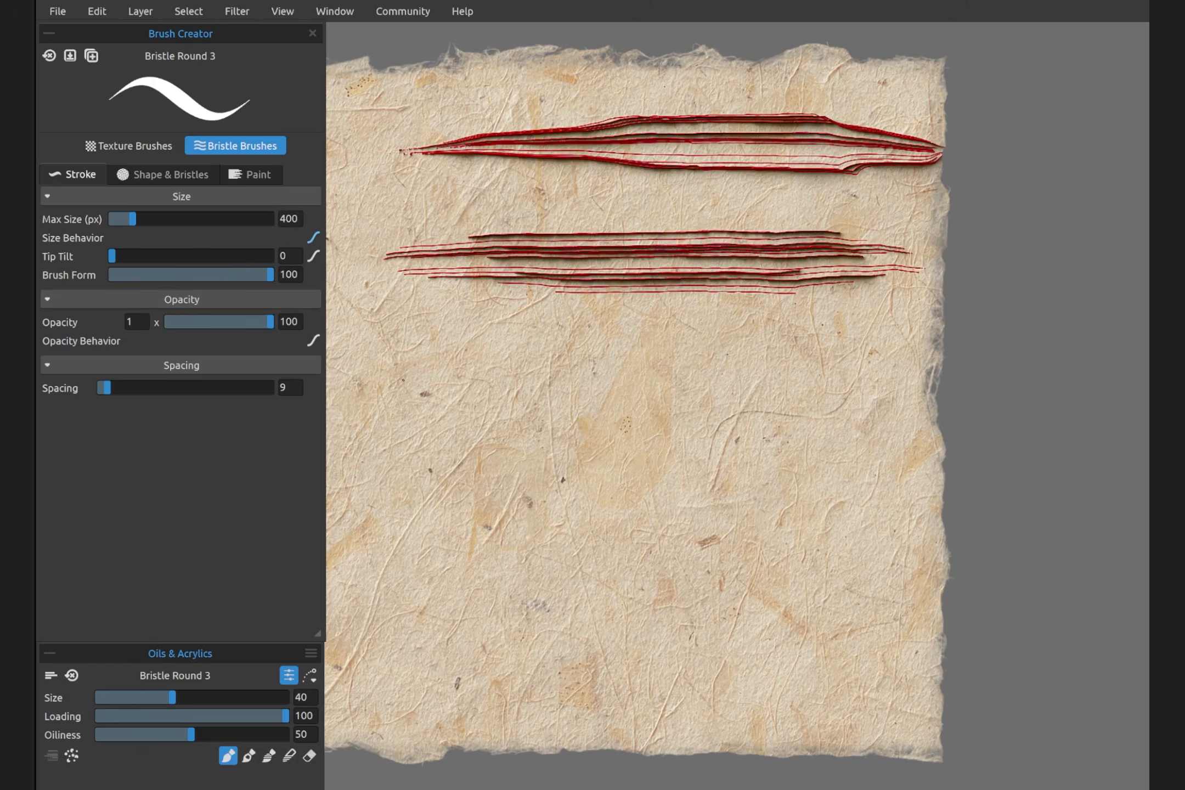
{"action": "left_click_drag", "start_coordinate": [384, 390], "coordinate": [785, 385]}
Clear the test strokes from the layer and reset the brush to its original settings
{"action": "key", "text": "Delete"}
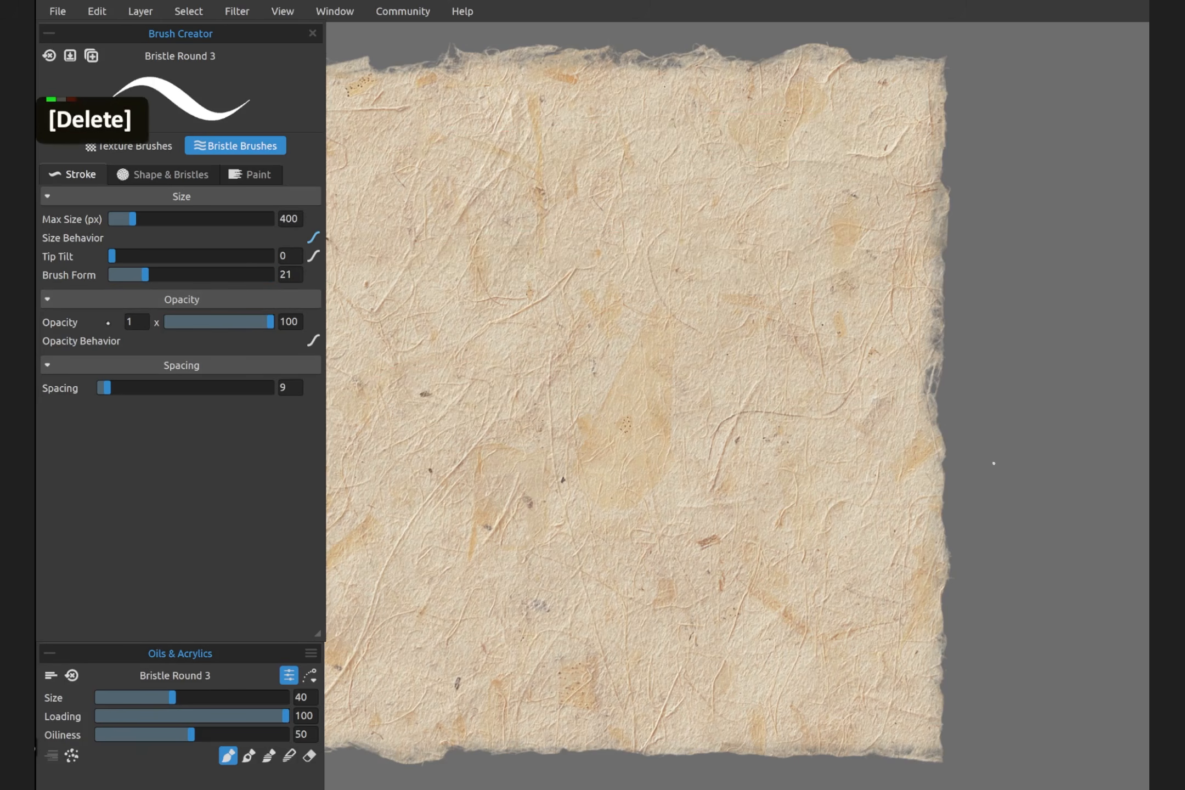
{"action": "left_click_drag", "start_coordinate": [270, 329], "coordinate": [164, 322]}
{"action": "left_click", "coordinate": [48, 55]}
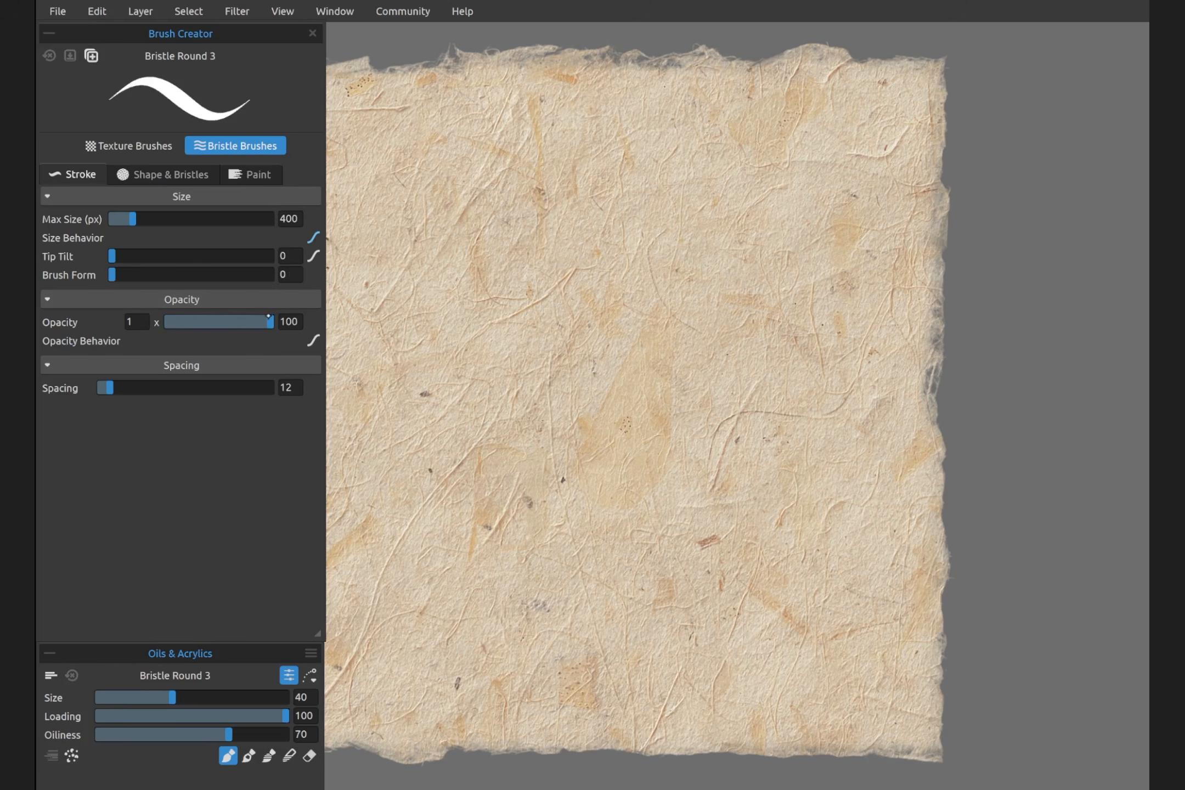
Paint a horizontal red stroke at opacity 100 and a second one below it at opacity 52
{"action": "left_click_drag", "start_coordinate": [369, 183], "coordinate": [882, 183]}
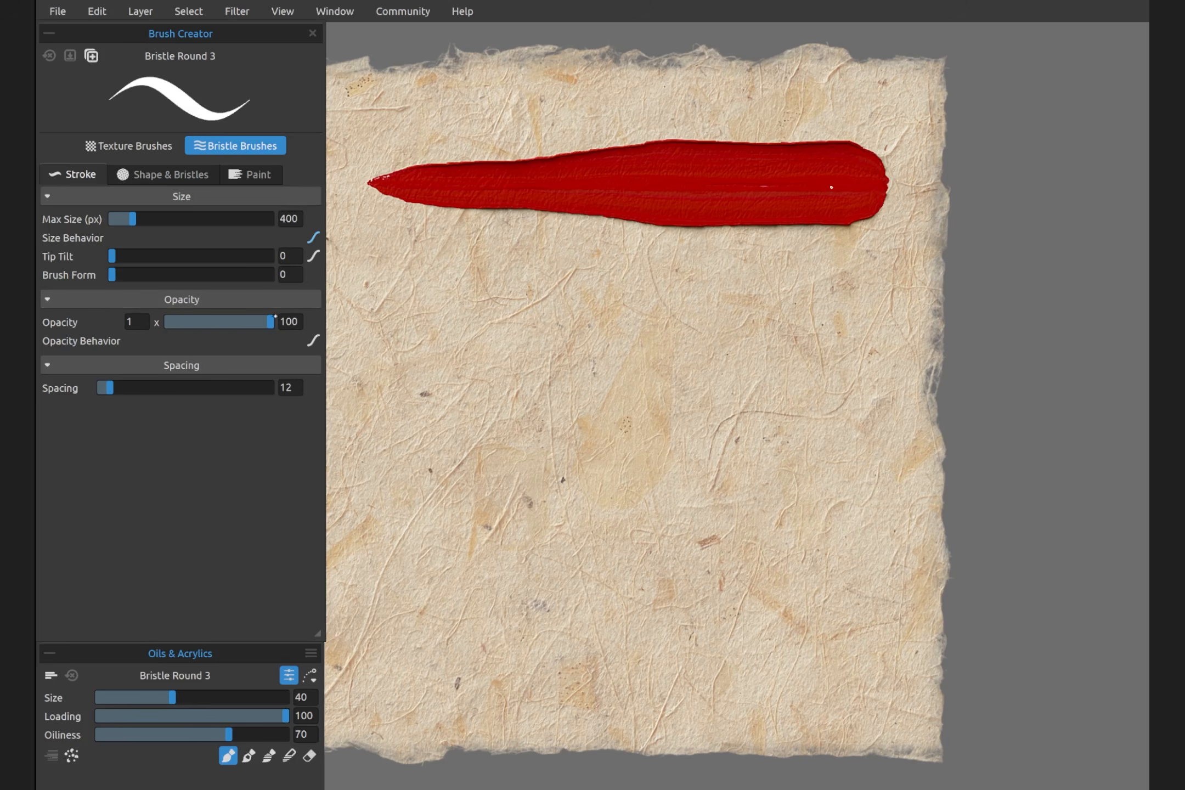
{"action": "left_click_drag", "start_coordinate": [260, 318], "coordinate": [221, 322]}
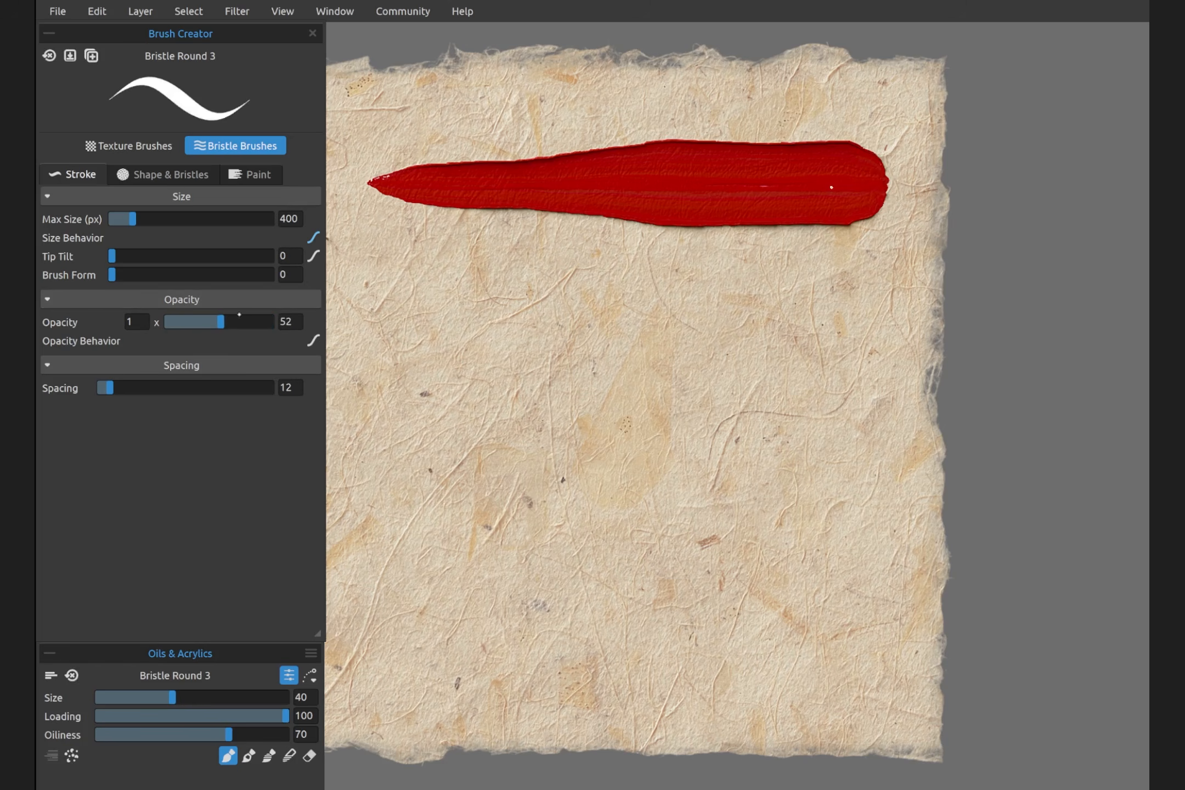
{"action": "left_click_drag", "start_coordinate": [359, 325], "coordinate": [393, 330]}
{"action": "left_click_drag", "start_coordinate": [499, 332], "coordinate": [911, 309]}
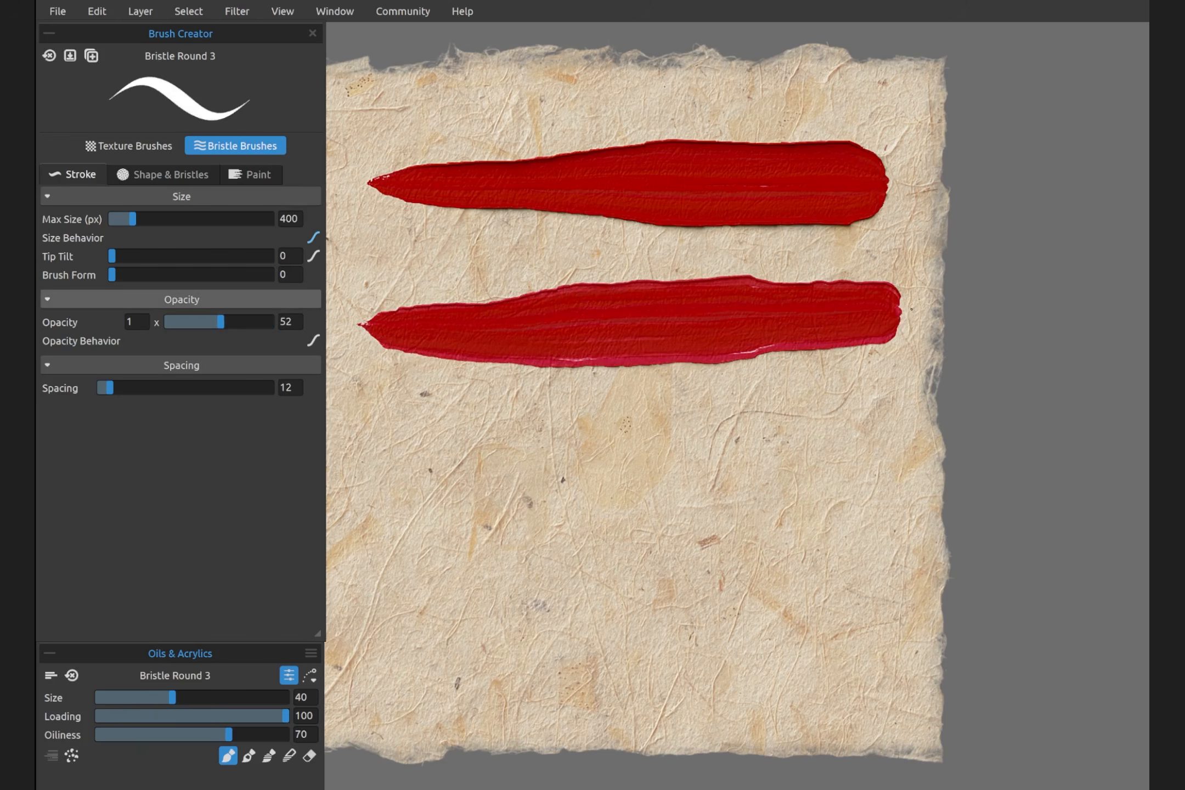
Paint a third horizontal stroke at opacity 17 and a fourth at opacity 5 below the existing ones
{"action": "left_click_drag", "start_coordinate": [216, 323], "coordinate": [184, 324]}
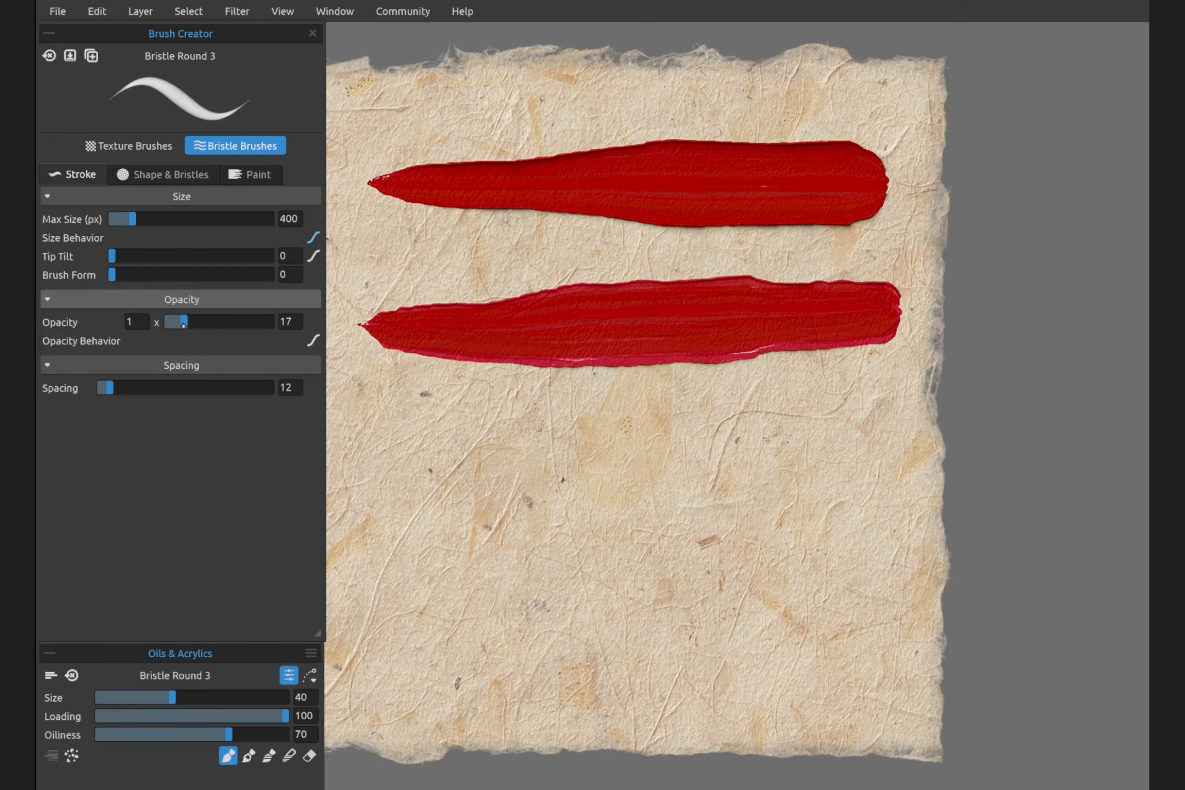
{"action": "left_click_drag", "start_coordinate": [379, 446], "coordinate": [906, 427]}
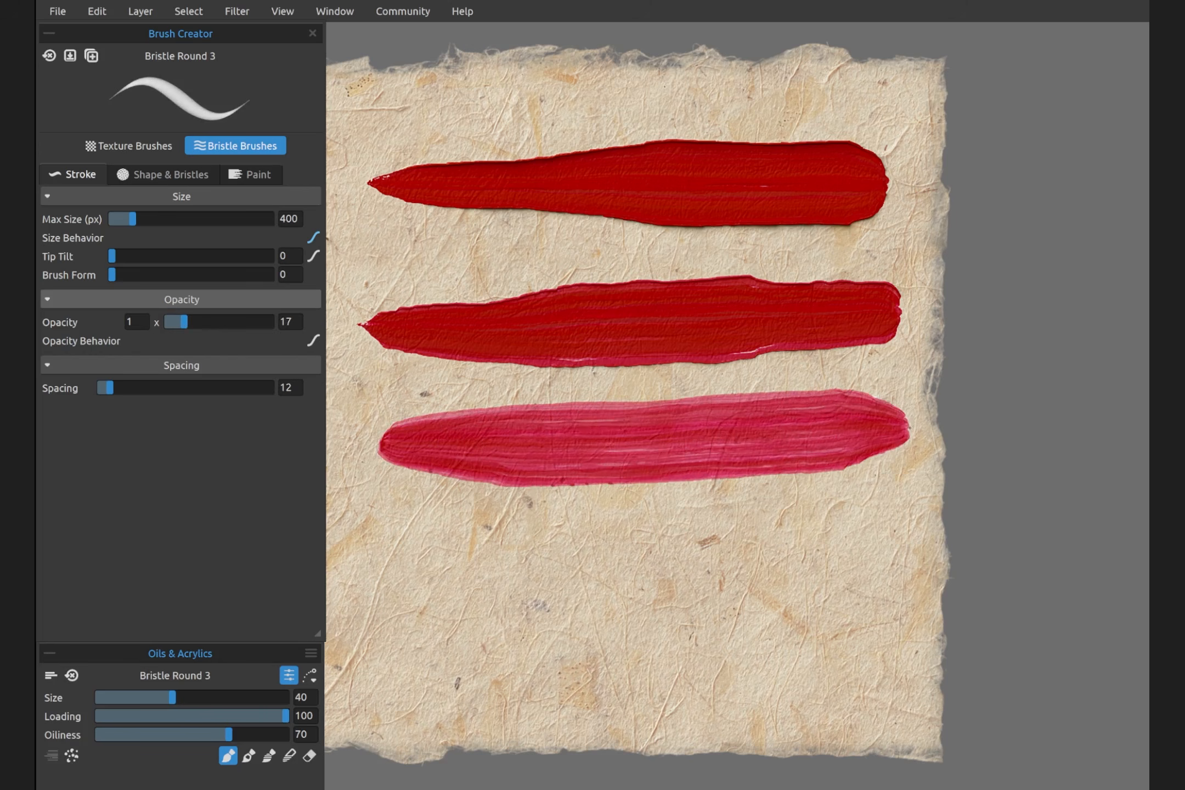
{"action": "left_click_drag", "start_coordinate": [183, 322], "coordinate": [182, 320]}
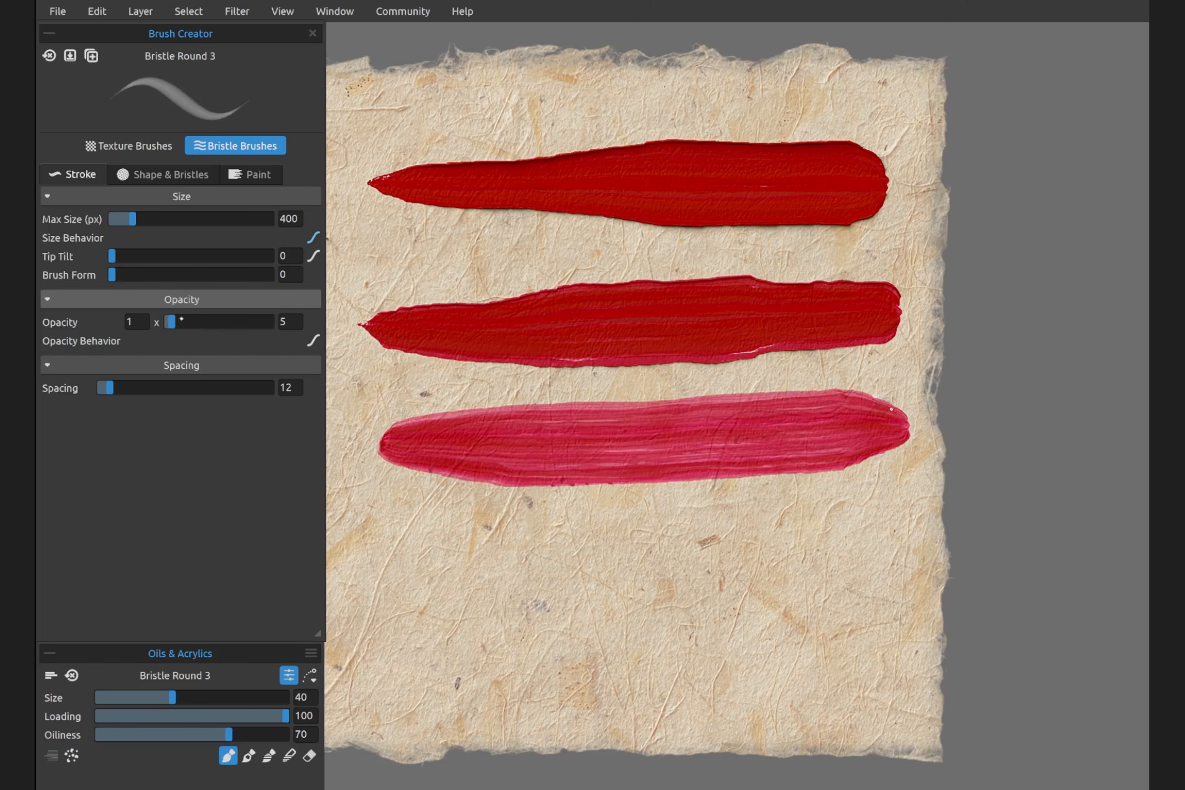
{"action": "left_click_drag", "start_coordinate": [388, 557], "coordinate": [891, 553]}
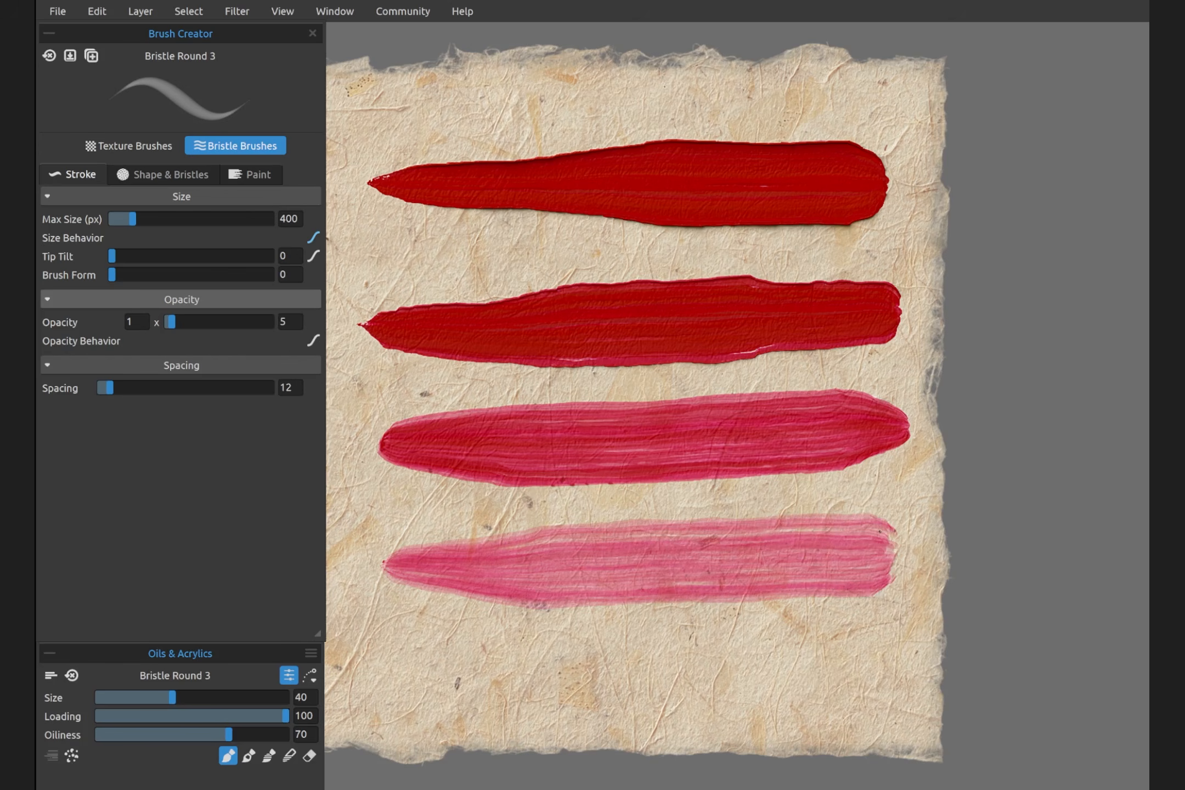
Set the opacity back to 100 and paint a short stroke at loading 100 beside the first horizontal stroke
{"action": "left_click_drag", "start_coordinate": [702, 288], "coordinate": [849, 310]}
{"action": "left_click_drag", "start_coordinate": [174, 322], "coordinate": [311, 338]}
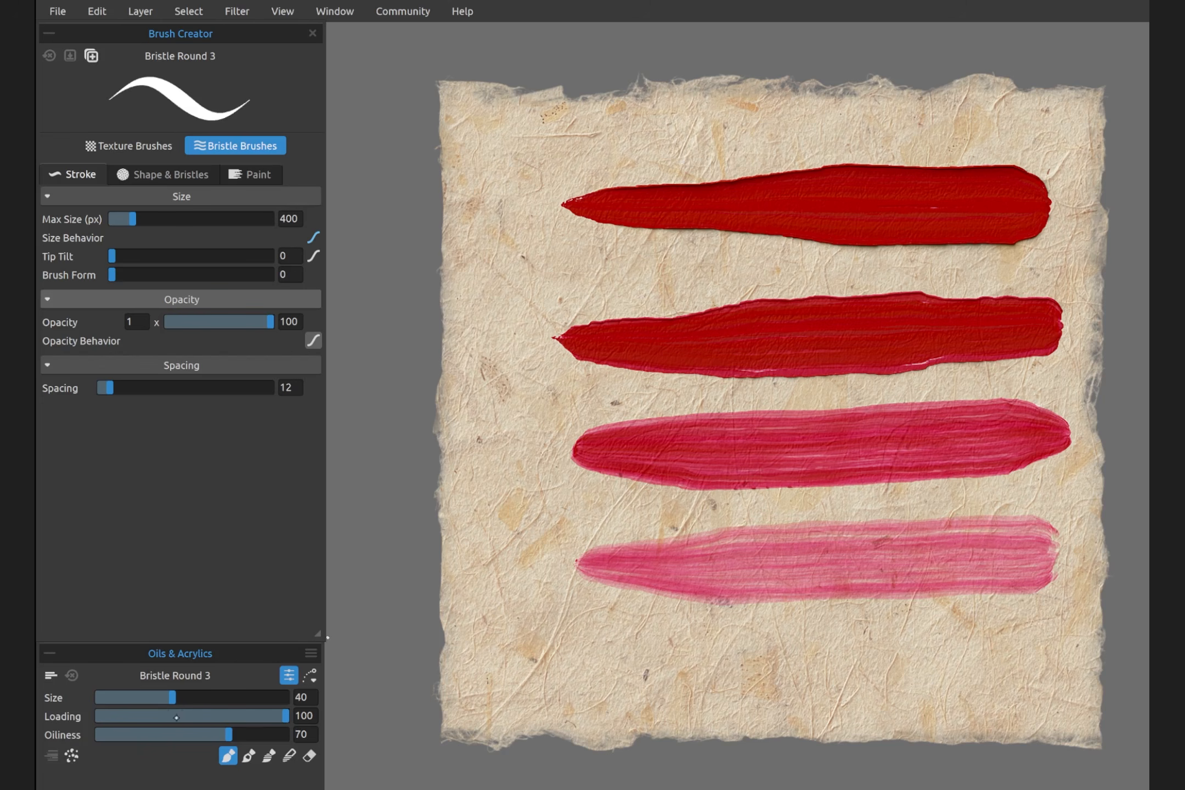
{"action": "mouse_move", "coordinate": [281, 714]}
{"action": "left_mouse_down"}
{"action": "mouse_move", "coordinate": [187, 716]}
{"action": "mouse_move", "coordinate": [296, 715]}
{"action": "left_mouse_up"}
{"action": "left_click_drag", "start_coordinate": [539, 211], "coordinate": [422, 226]}
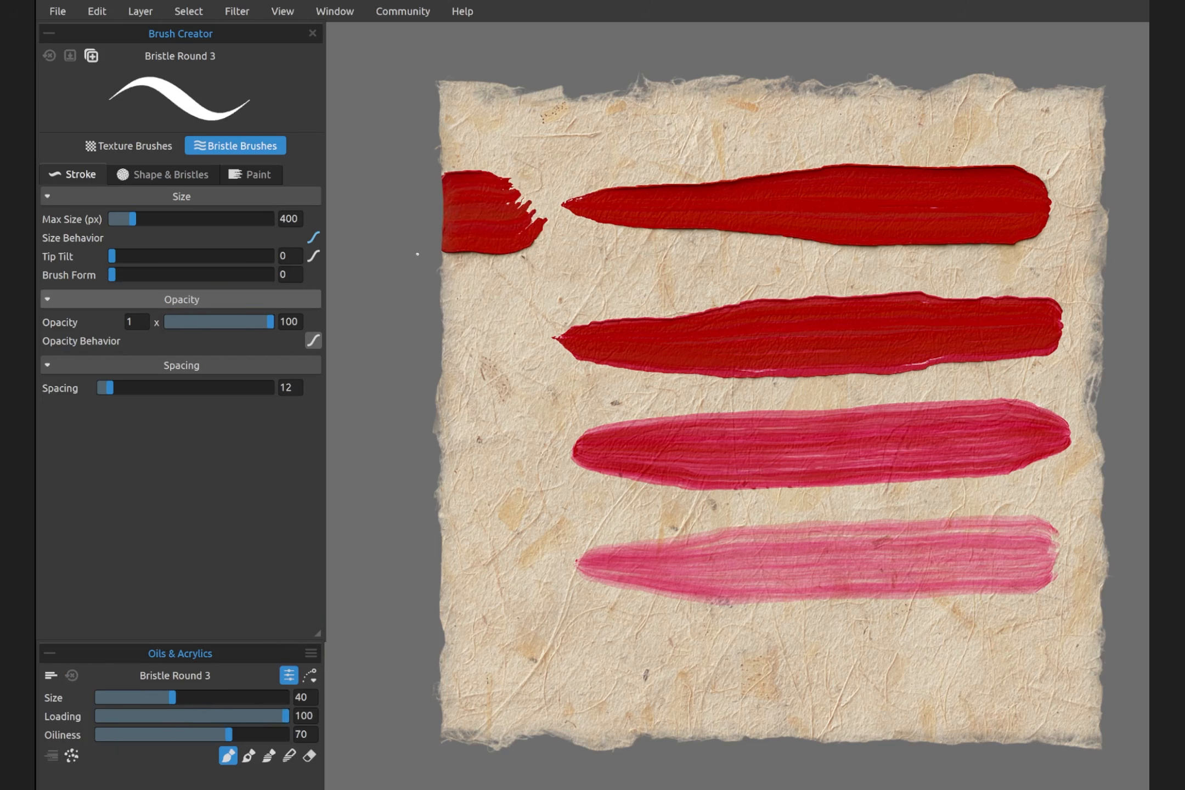
Set the loading to 53 and paint a short stroke with a round patch over it beside the second horizontal stroke
{"action": "left_click_drag", "start_coordinate": [278, 716], "coordinate": [197, 717]}
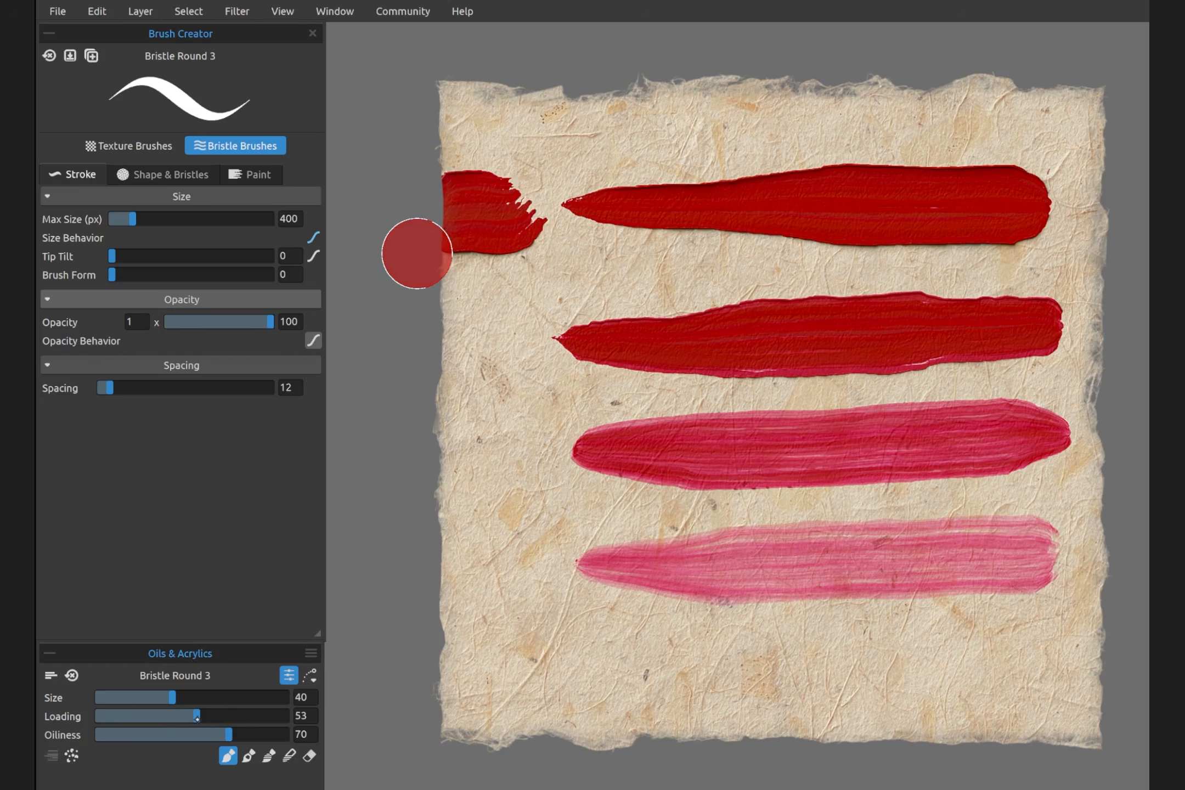
{"action": "left_click_drag", "start_coordinate": [521, 336], "coordinate": [403, 344]}
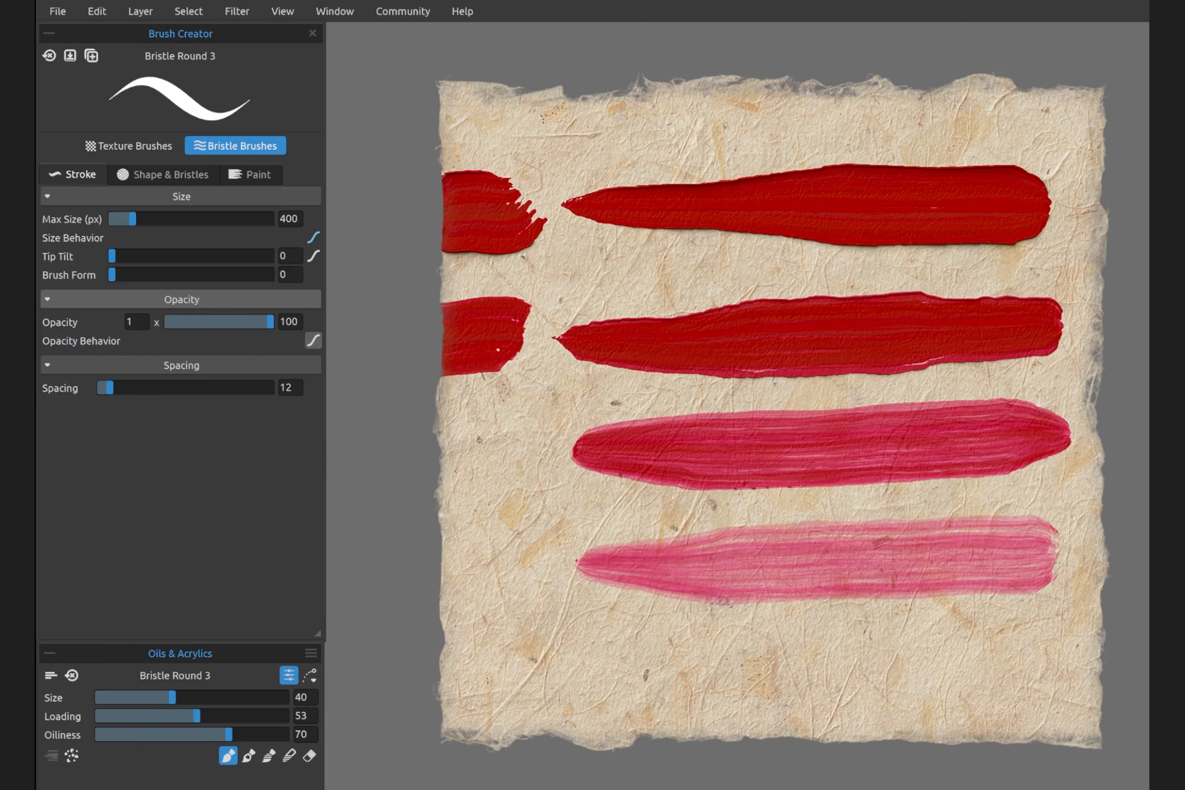
{"action": "mouse_move", "coordinate": [476, 323]}
{"action": "left_mouse_down"}
{"action": "mouse_move", "coordinate": [500, 356]}
{"action": "mouse_move", "coordinate": [479, 367]}
{"action": "mouse_move", "coordinate": [482, 338]}
{"action": "mouse_move", "coordinate": [507, 333]}
{"action": "mouse_move", "coordinate": [493, 378]}
{"action": "left_mouse_up"}
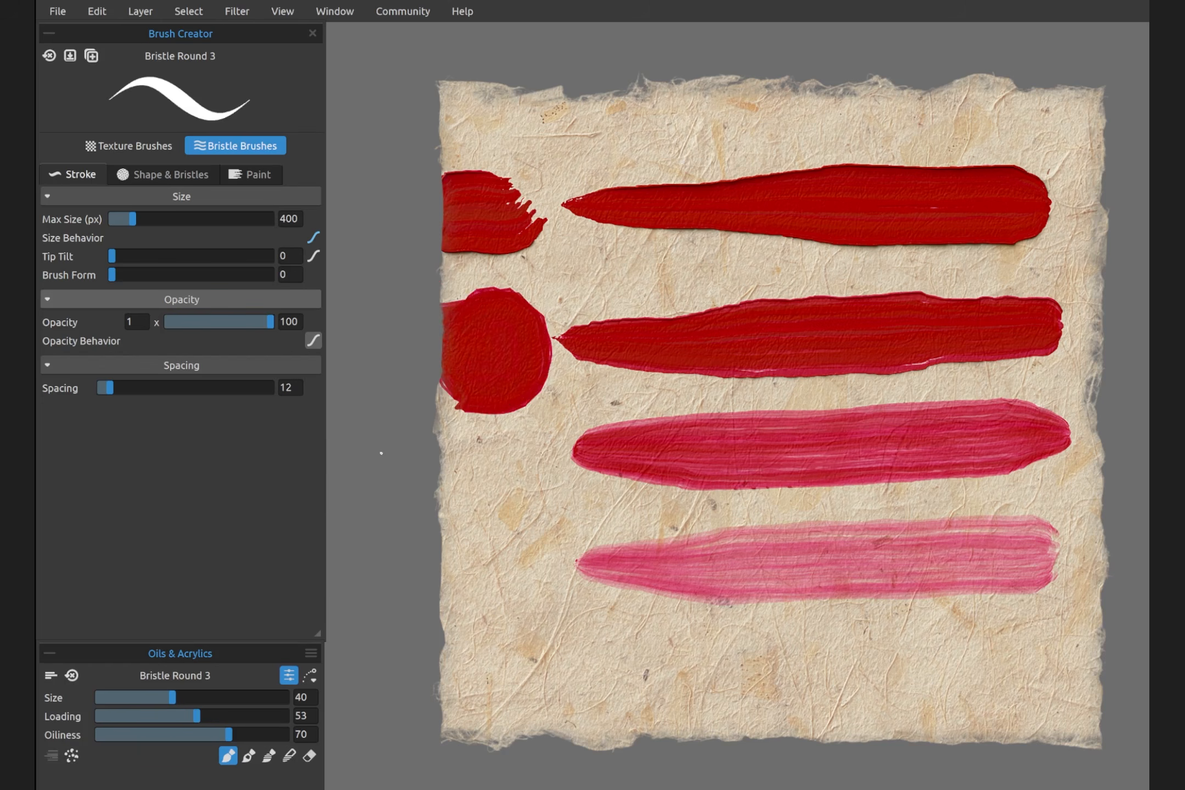
Paint short strokes beside the third and fourth horizontal strokes at loading 18 and loading 6 respectively
{"action": "left_click_drag", "start_coordinate": [195, 714], "coordinate": [131, 718]}
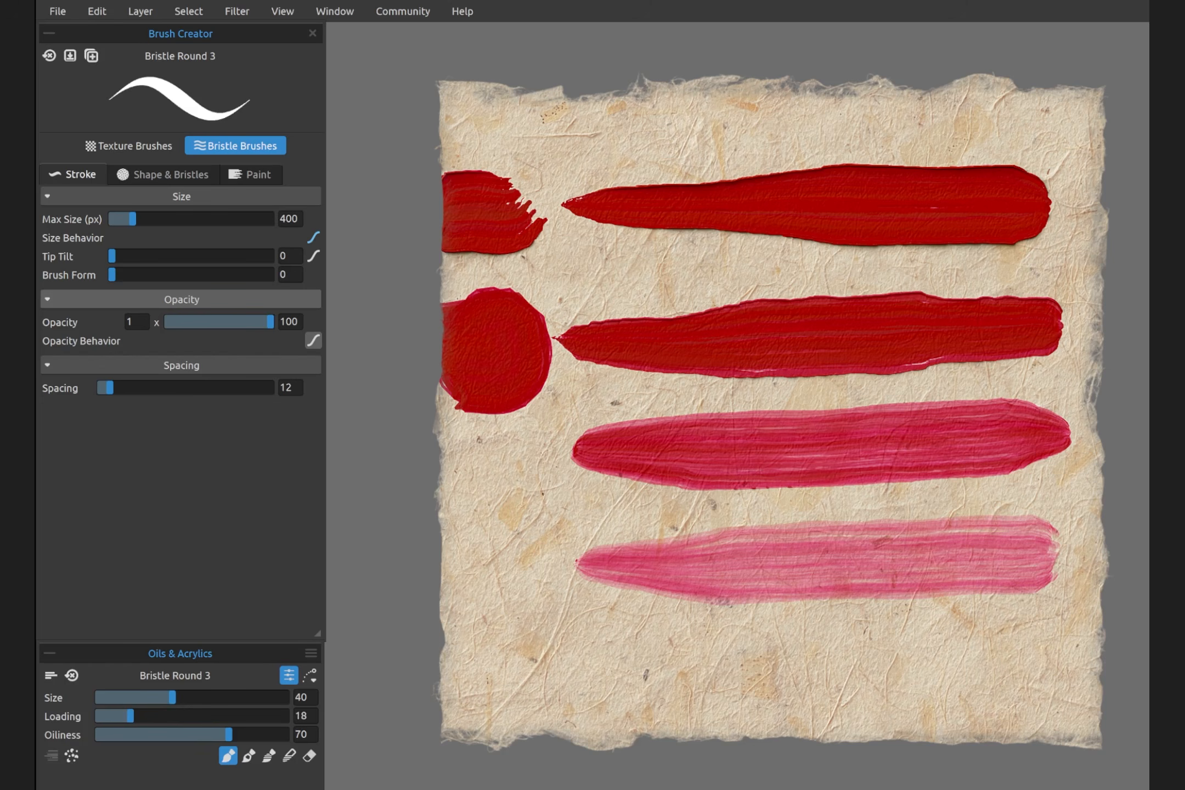
{"action": "mouse_move", "coordinate": [526, 466]}
{"action": "left_mouse_down"}
{"action": "mouse_move", "coordinate": [449, 484]}
{"action": "mouse_move", "coordinate": [410, 539]}
{"action": "left_mouse_up"}
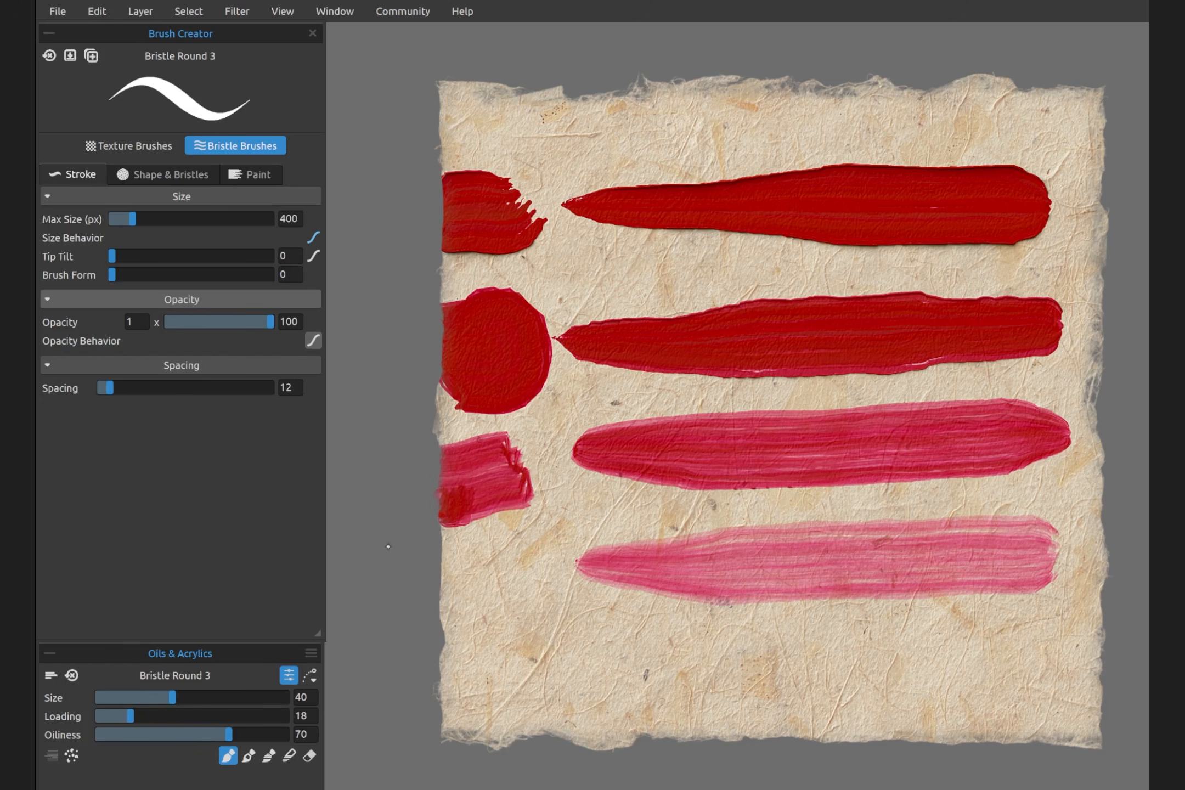
{"action": "left_click_drag", "start_coordinate": [128, 715], "coordinate": [108, 716]}
{"action": "mouse_move", "coordinate": [530, 569]}
{"action": "left_mouse_down"}
{"action": "mouse_move", "coordinate": [428, 587]}
{"action": "mouse_move", "coordinate": [439, 609]}
{"action": "left_mouse_up"}
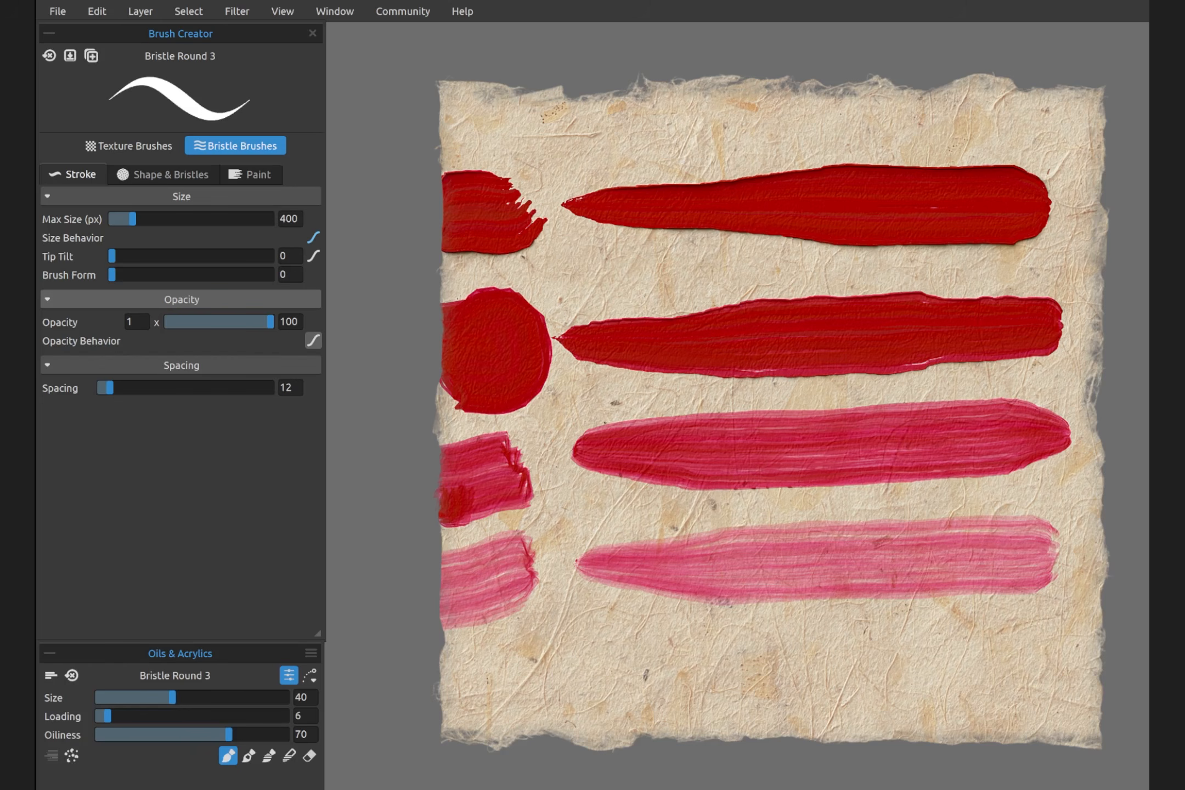
Compare the short loading strokes with the long opacity strokes up close, checking paint thickness and bristle texture
{"action": "scroll", "coordinate": [856, 365], "scroll_direction": "up", "scroll_amount": 5}
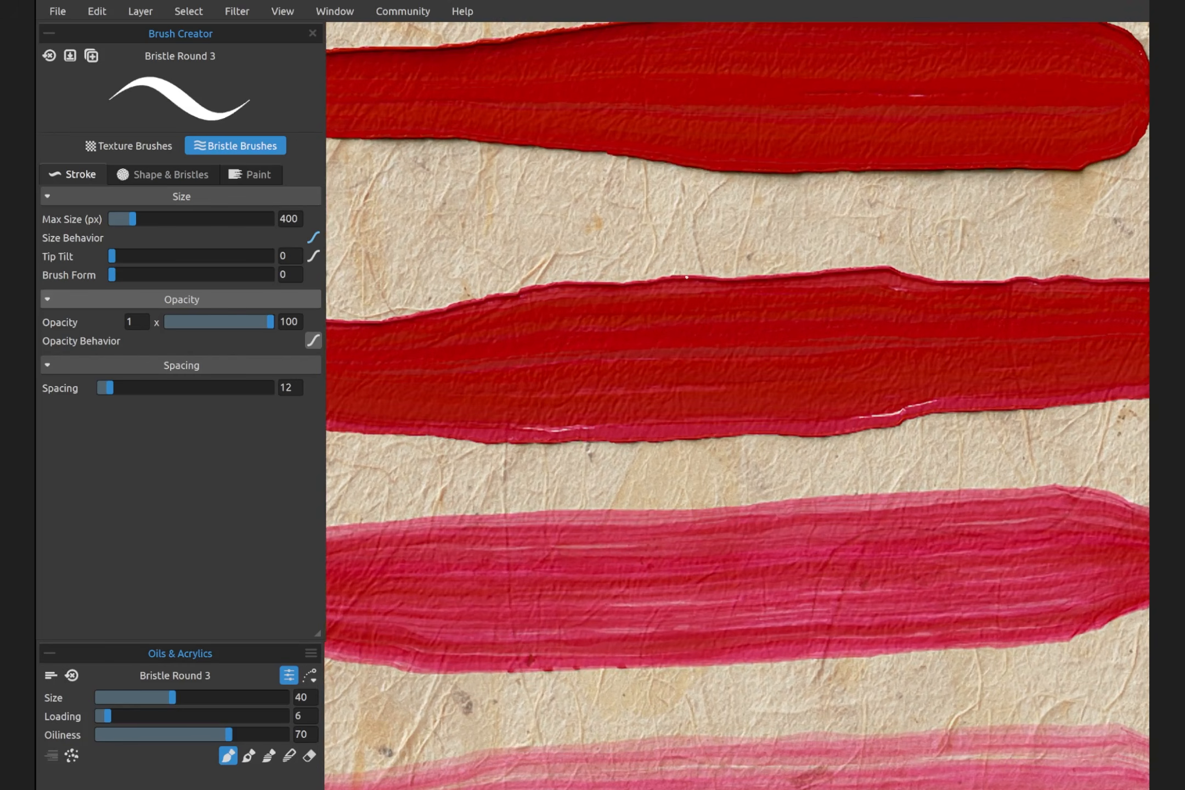
{"action": "scroll", "coordinate": [687, 277], "scroll_direction": "down", "scroll_amount": 5}
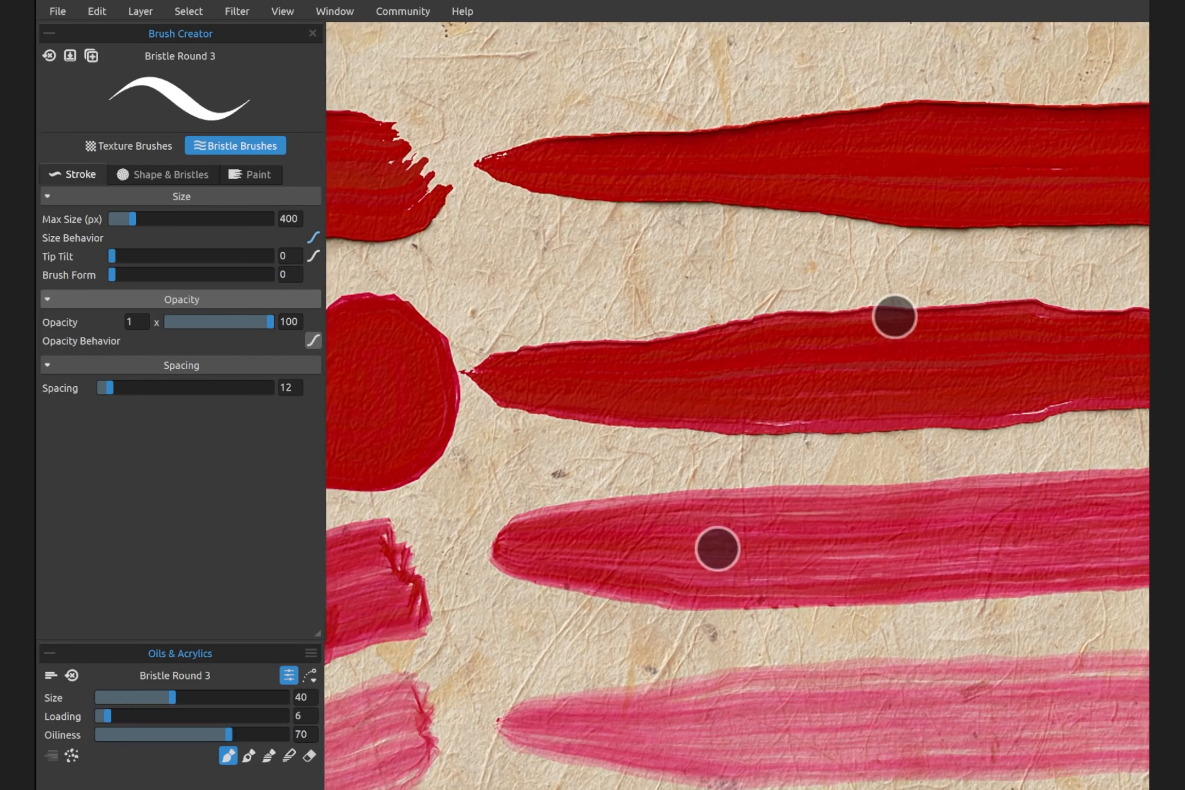
{"action": "scroll", "coordinate": [805, 432], "scroll_direction": "up", "scroll_amount": 1}
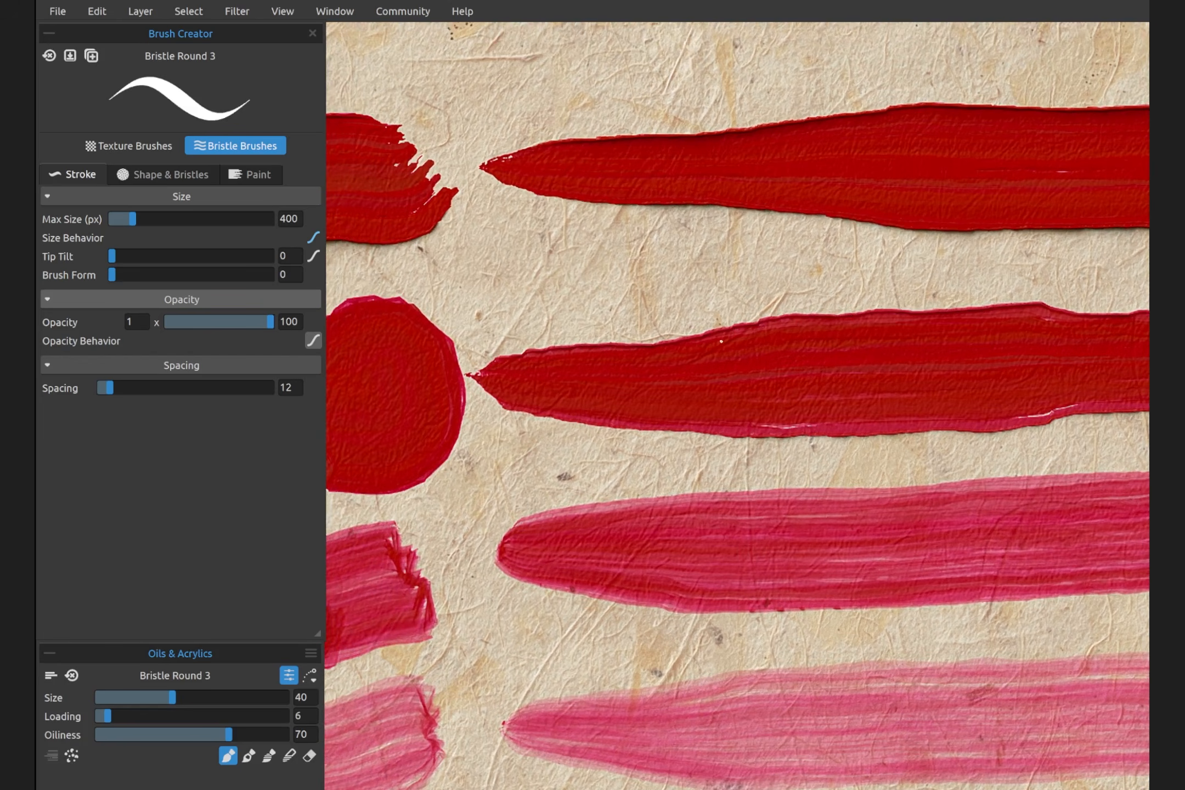
{"action": "scroll", "coordinate": [680, 347], "scroll_direction": "left", "scroll_amount": 4}
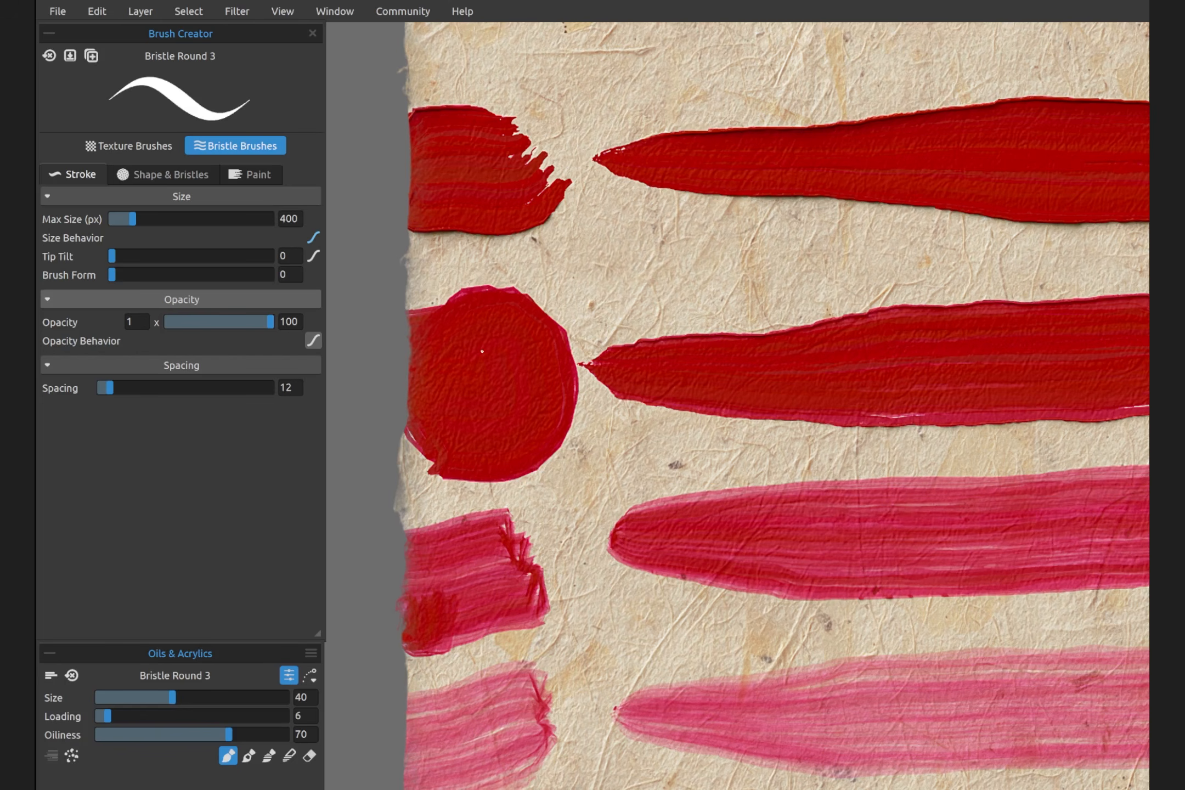
{"action": "scroll", "coordinate": [576, 343], "scroll_direction": "down", "scroll_amount": 5}
{"action": "scroll", "coordinate": [721, 432], "scroll_direction": "up", "scroll_amount": 3}
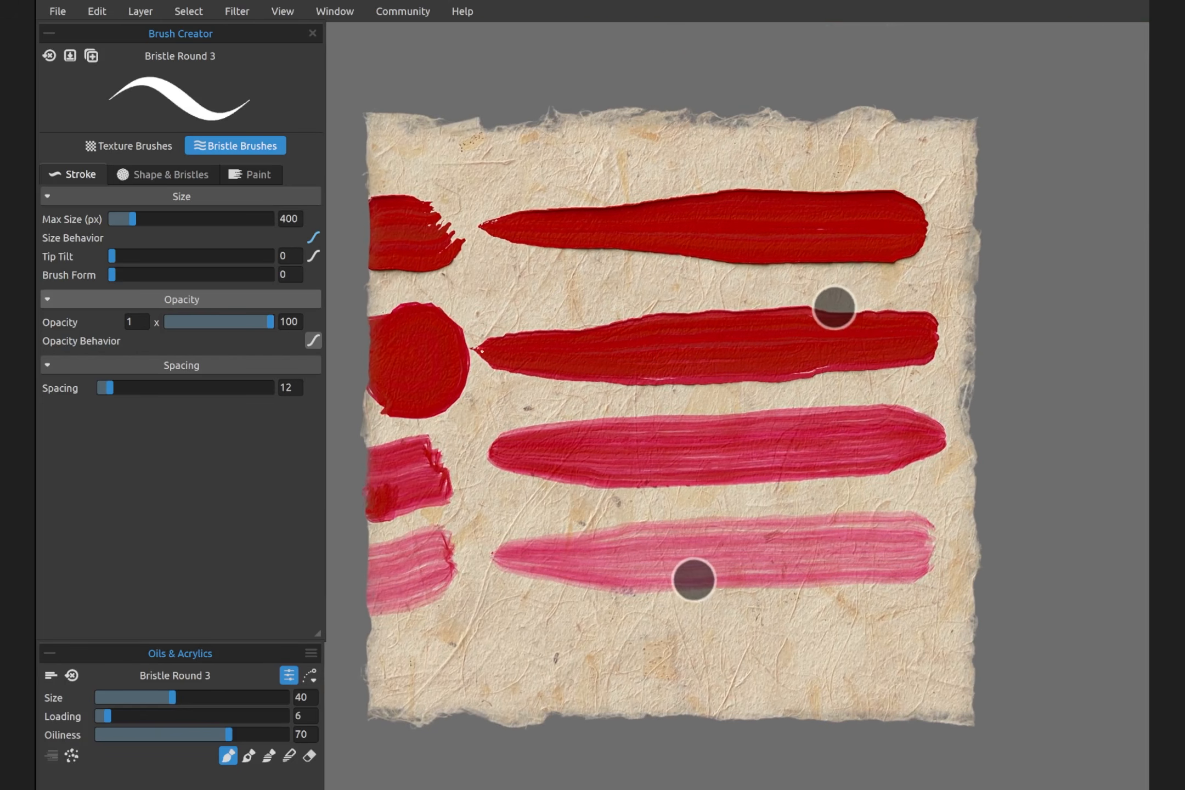
{"action": "scroll", "coordinate": [773, 447], "scroll_direction": "up", "scroll_amount": 1}
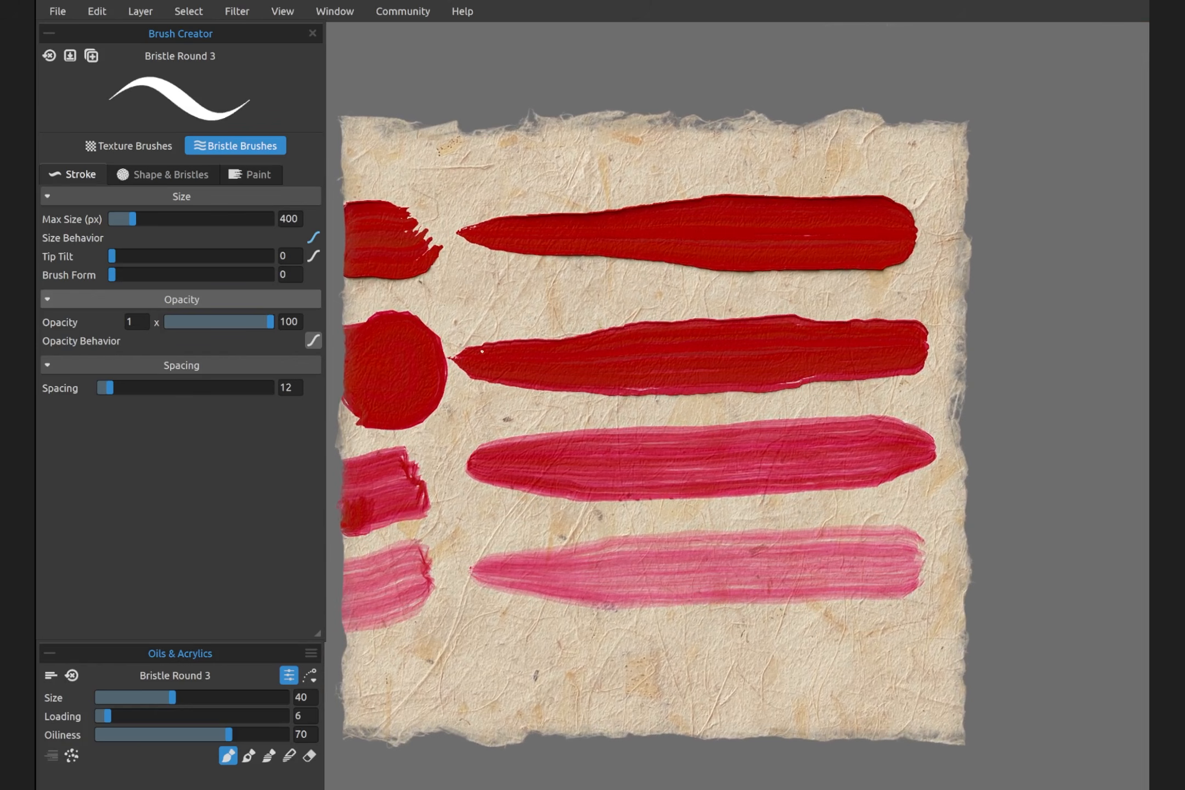
Try raising the opacity multiplier to 100 and lowering the opacity to 22
{"action": "left_click_drag", "start_coordinate": [137, 322], "coordinate": [188, 322]}
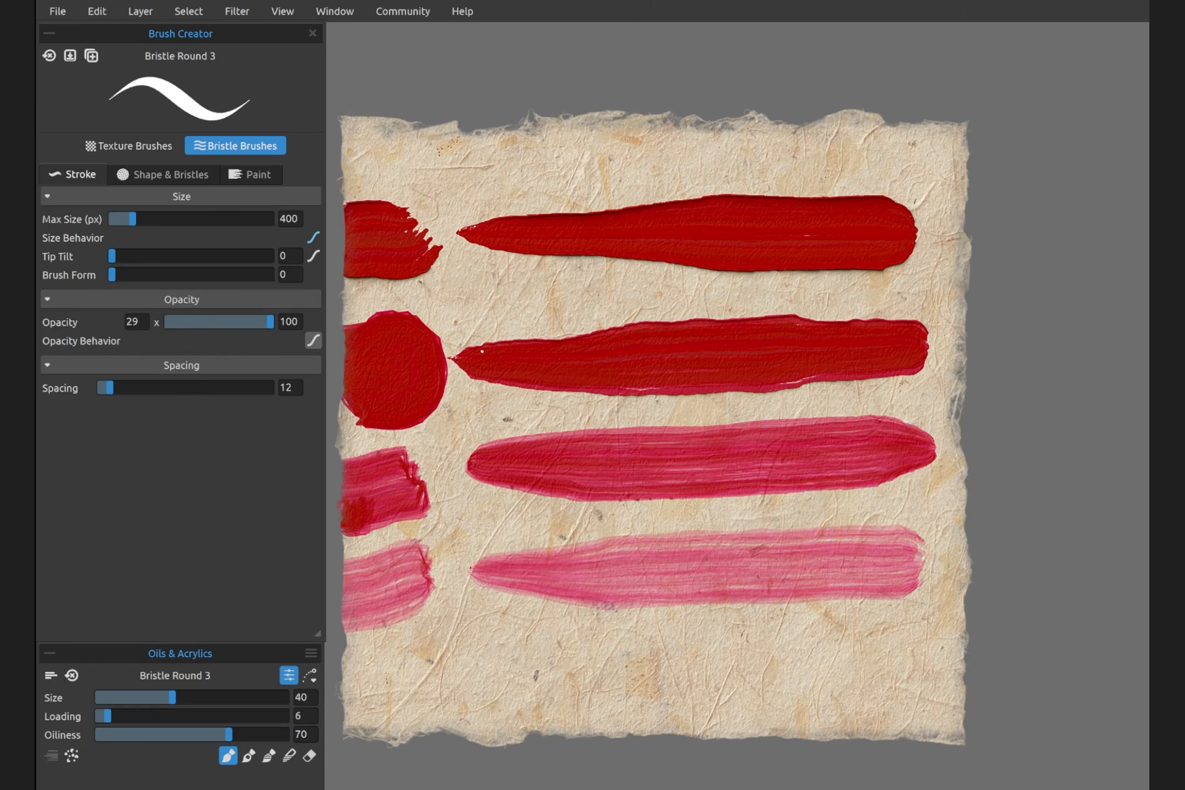
{"action": "left_click", "coordinate": [142, 323]}
{"action": "type", "text": "72"}
{"action": "left_click_drag", "start_coordinate": [141, 322], "coordinate": [184, 316]}
{"action": "left_click_drag", "start_coordinate": [267, 316], "coordinate": [189, 328]}
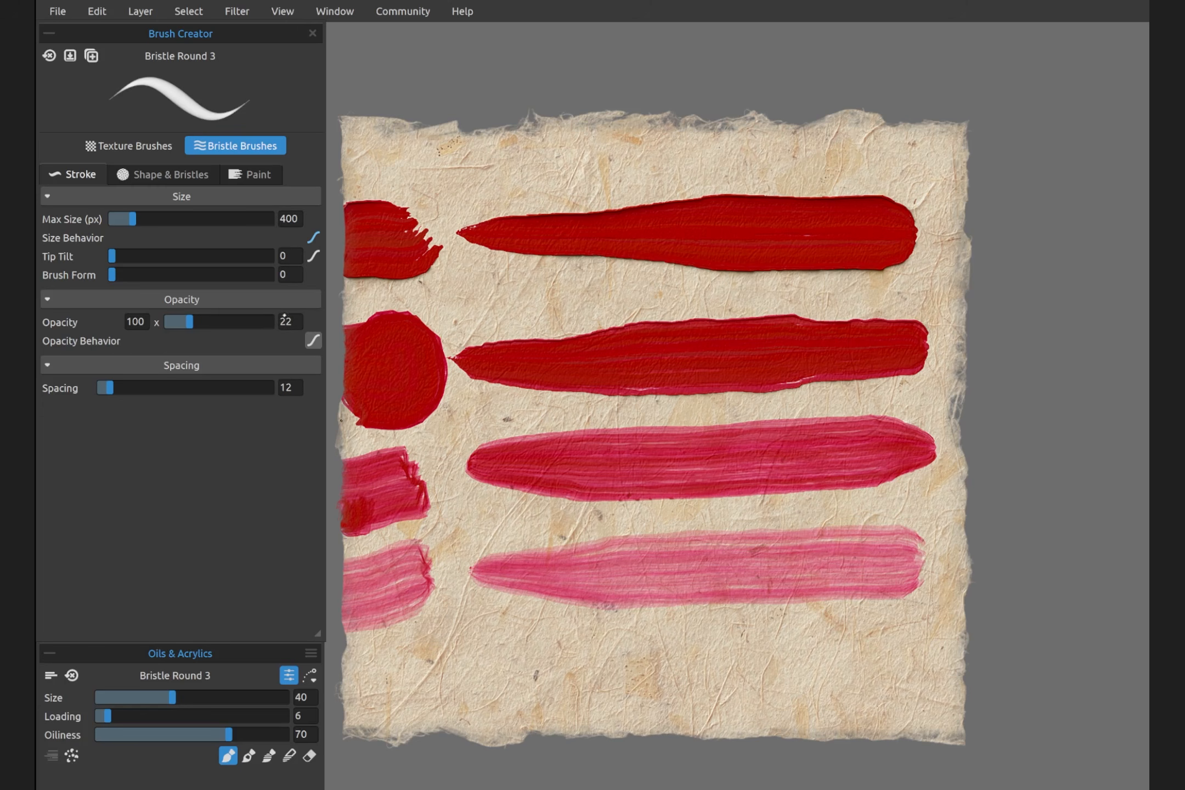
Set the opacity multiplier to 4, opacity to 25 and loading to 100, and paint a short stroke between the first two long strokes
{"action": "left_click", "coordinate": [135, 322]}
{"action": "key", "text": "Delete"}
{"action": "key", "text": "Delete"}
{"action": "key", "text": "BackSpace"}
{"action": "type", "text": "5"}
{"action": "key", "text": "BackSpace"}
{"action": "type", "text": "3"}
{"action": "scroll", "coordinate": [291, 322], "scroll_direction": "up", "scroll_amount": 3}
{"action": "key", "text": "z"}
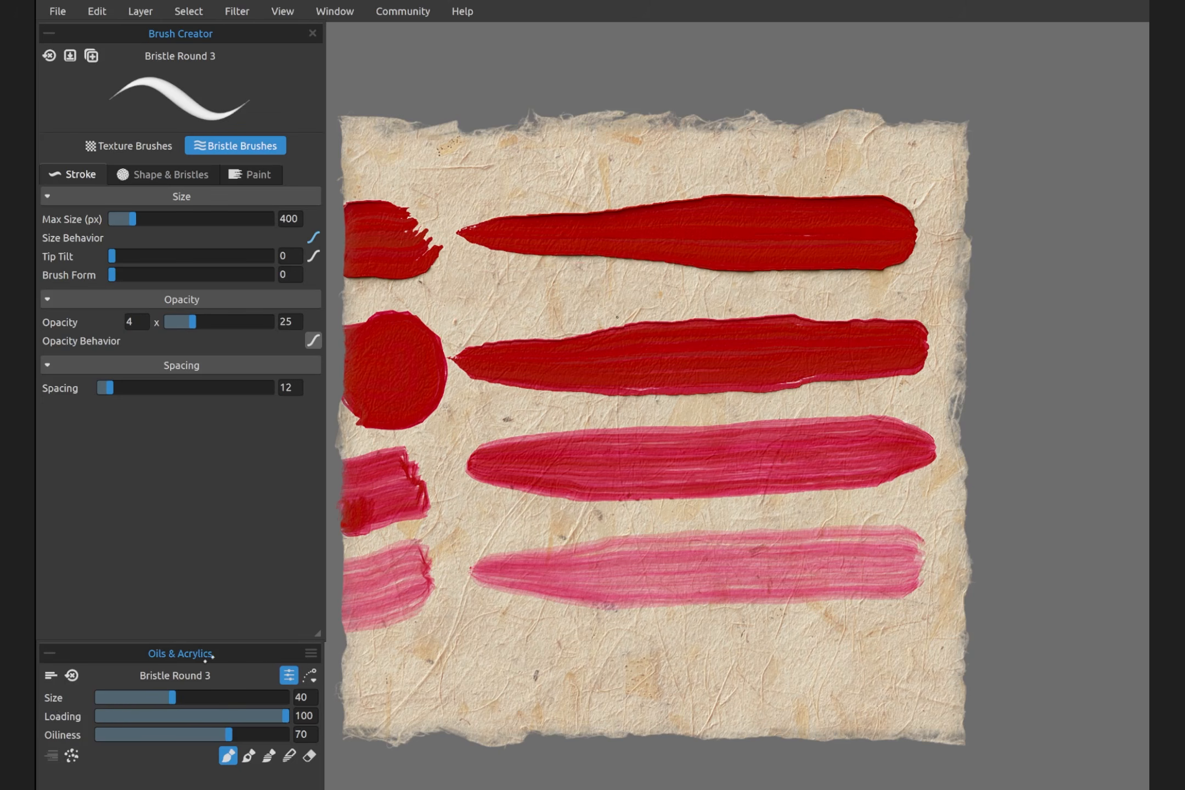
{"action": "mouse_move", "coordinate": [454, 295]}
{"action": "left_mouse_down"}
{"action": "mouse_move", "coordinate": [552, 298]}
{"action": "mouse_move", "coordinate": [502, 305]}
{"action": "left_mouse_up"}
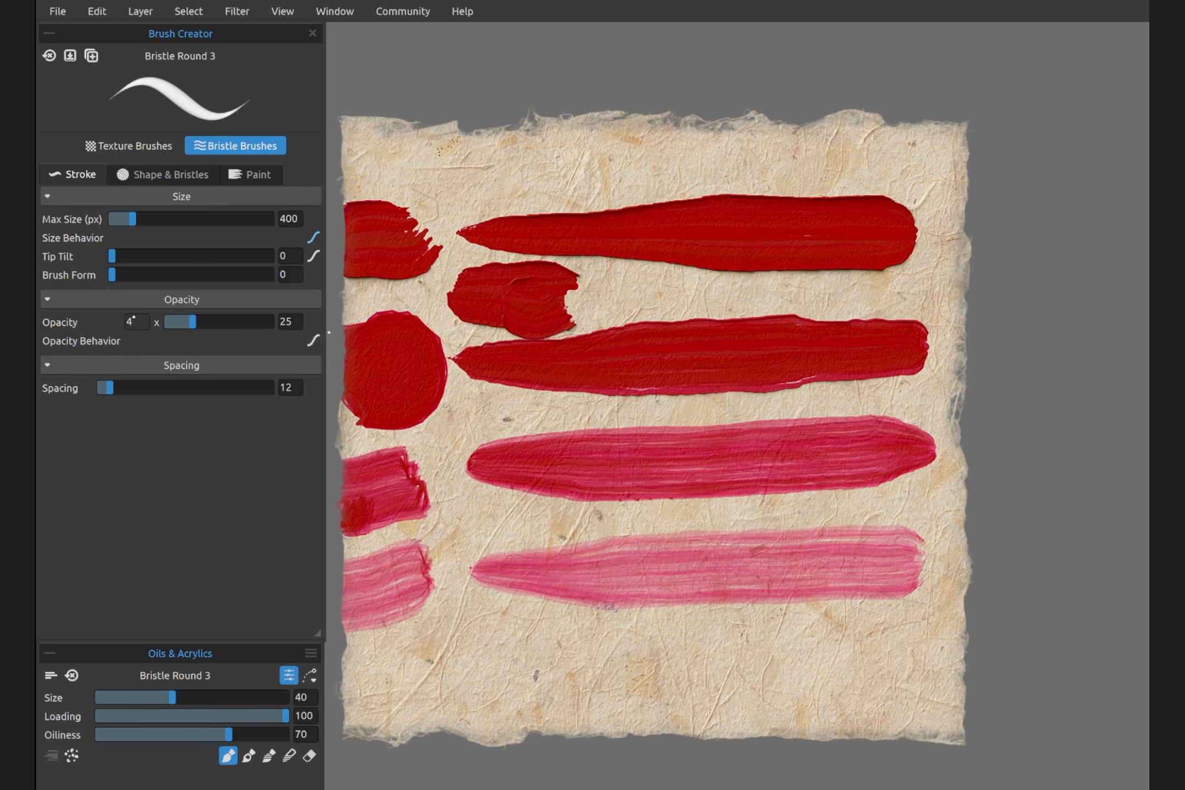
Set the opacity to 100 with a multiplier of 1 and paint another short stroke beside the last one
{"action": "left_click_drag", "start_coordinate": [197, 323], "coordinate": [293, 322]}
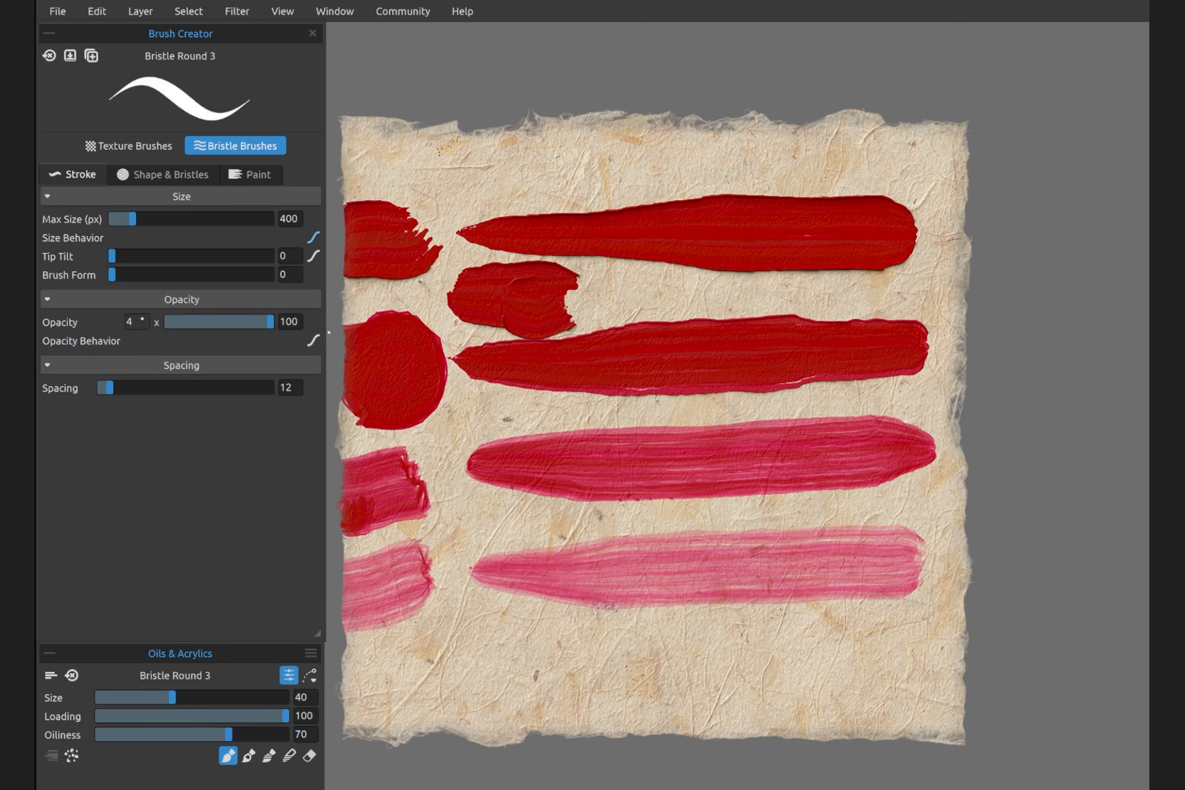
{"action": "left_click_drag", "start_coordinate": [143, 322], "coordinate": [89, 324]}
{"action": "mouse_move", "coordinate": [620, 291]}
{"action": "left_mouse_down"}
{"action": "mouse_move", "coordinate": [683, 285]}
{"action": "mouse_move", "coordinate": [658, 294]}
{"action": "left_mouse_up"}
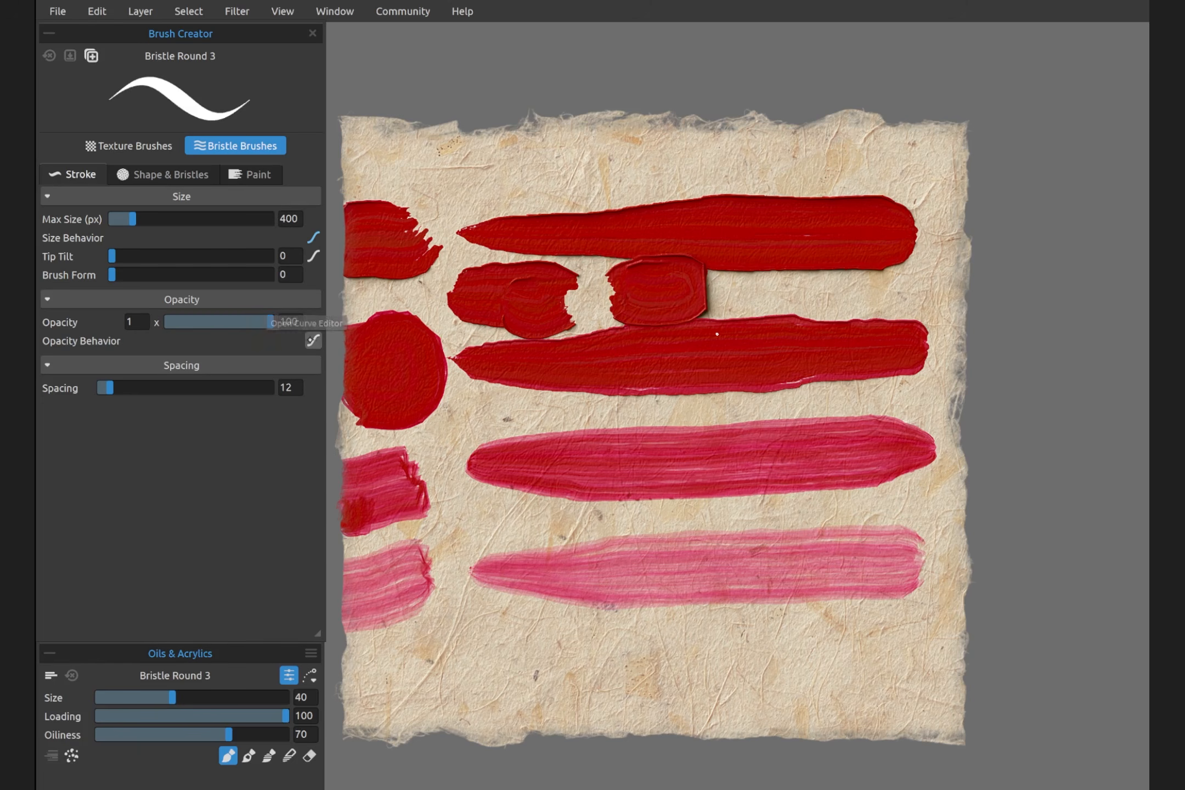
Clear the layer, make the Opacity pressure curve rise linearly from lowest to highest, and paint a small S-shaped stroke
{"action": "left_click", "coordinate": [313, 341]}
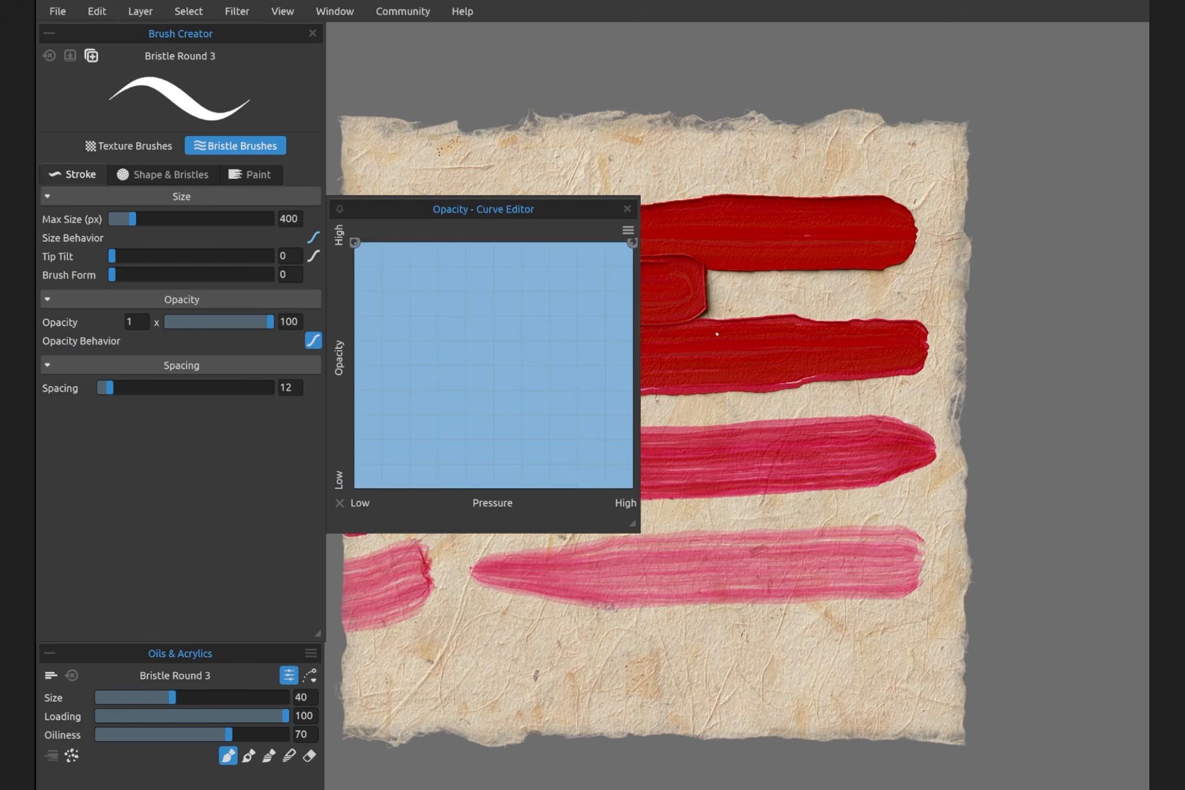
{"action": "key", "text": "Delete"}
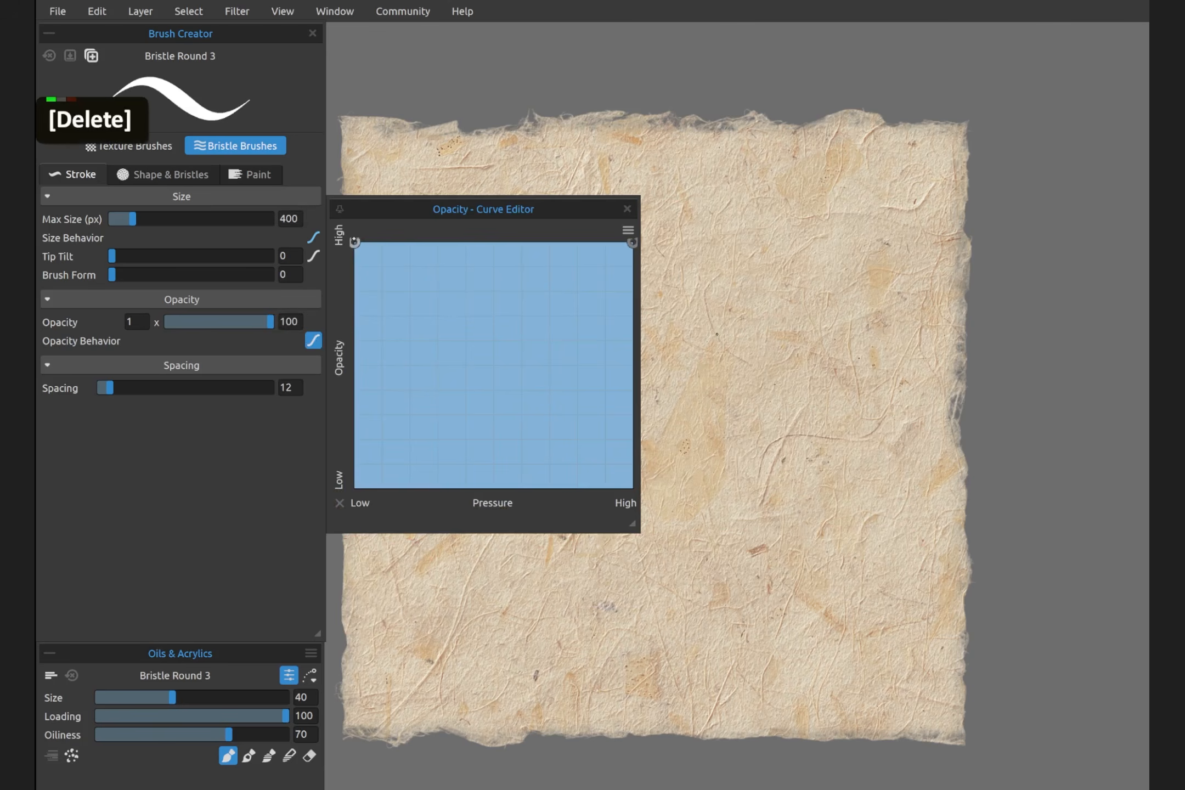
{"action": "mouse_move", "coordinate": [355, 242]}
{"action": "left_mouse_down"}
{"action": "mouse_move", "coordinate": [392, 328]}
{"action": "mouse_move", "coordinate": [374, 452]}
{"action": "mouse_move", "coordinate": [353, 488]}
{"action": "left_mouse_up"}
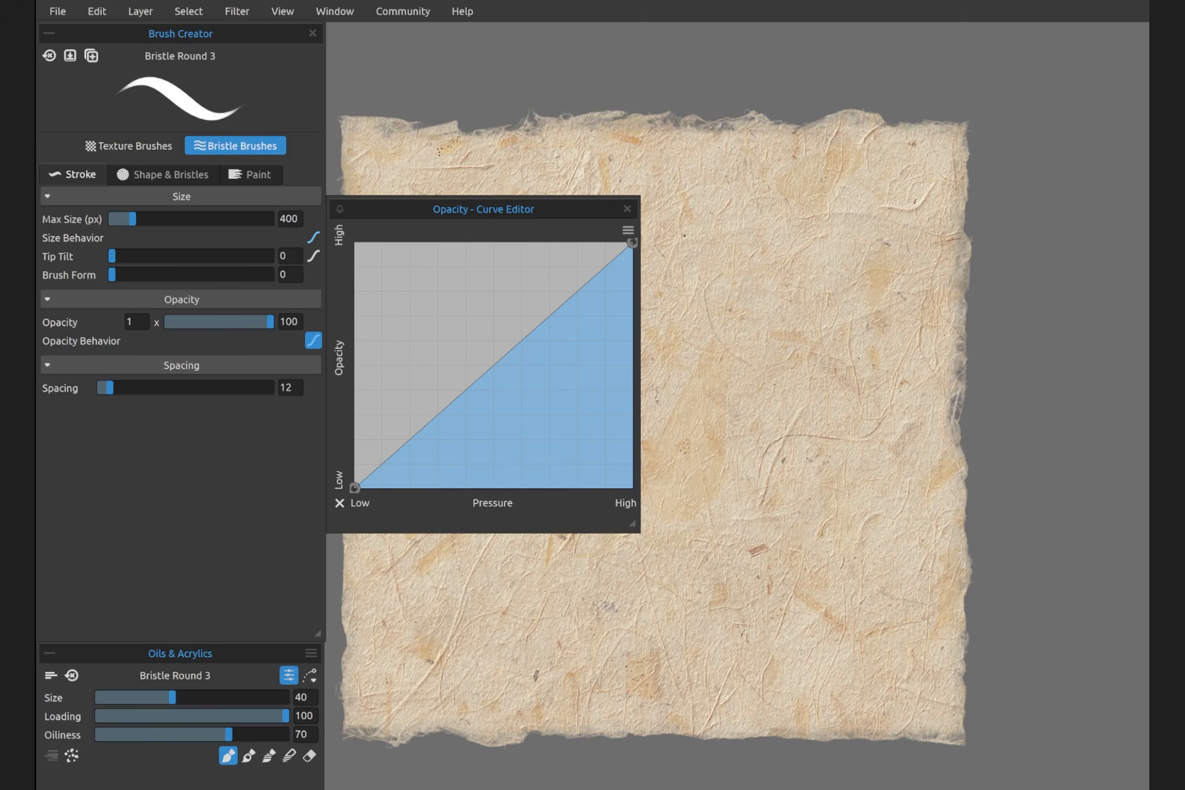
{"action": "mouse_move", "coordinate": [690, 250]}
{"action": "left_mouse_down"}
{"action": "mouse_move", "coordinate": [808, 243]}
{"action": "mouse_move", "coordinate": [829, 255]}
{"action": "mouse_move", "coordinate": [819, 277]}
{"action": "mouse_move", "coordinate": [708, 308]}
{"action": "mouse_move", "coordinate": [726, 322]}
{"action": "mouse_move", "coordinate": [779, 311]}
{"action": "left_mouse_up"}
Flatten the Size pressure curve at its highest level and undo the S-shaped test stroke
{"action": "left_click", "coordinate": [313, 237]}
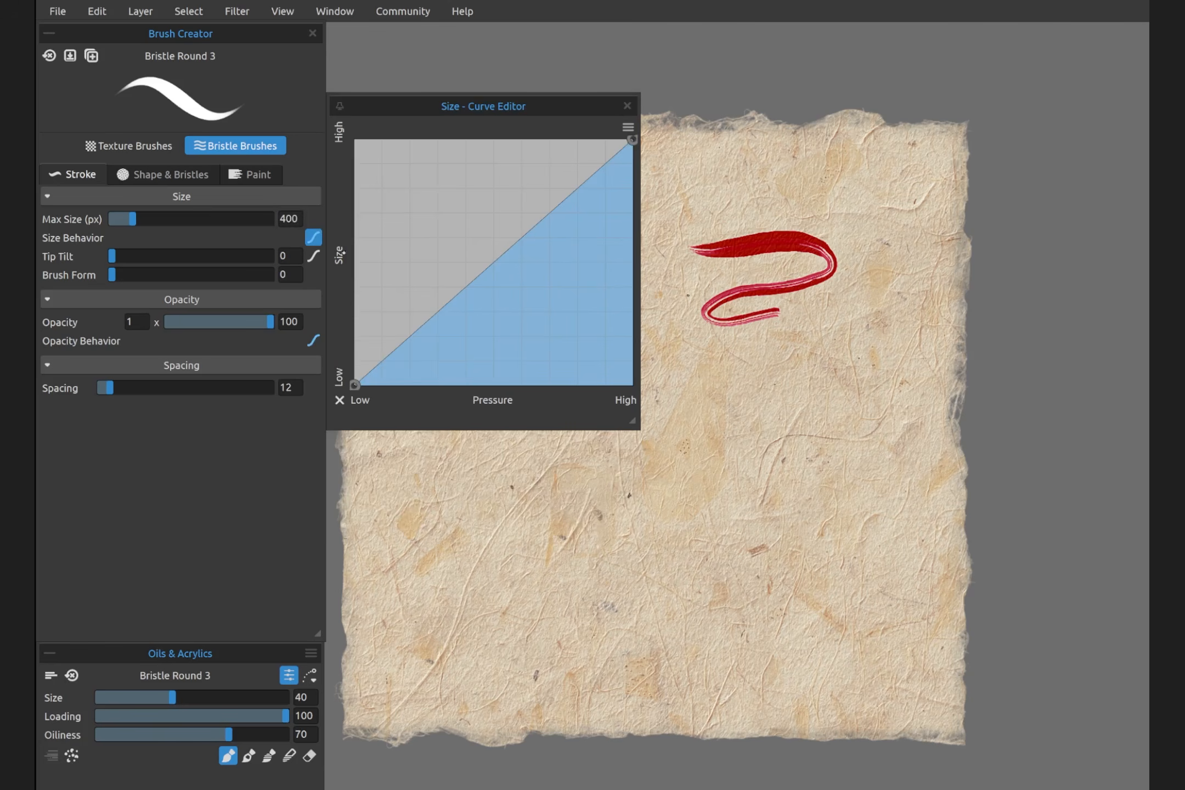
{"action": "left_click_drag", "start_coordinate": [356, 382], "coordinate": [356, 140]}
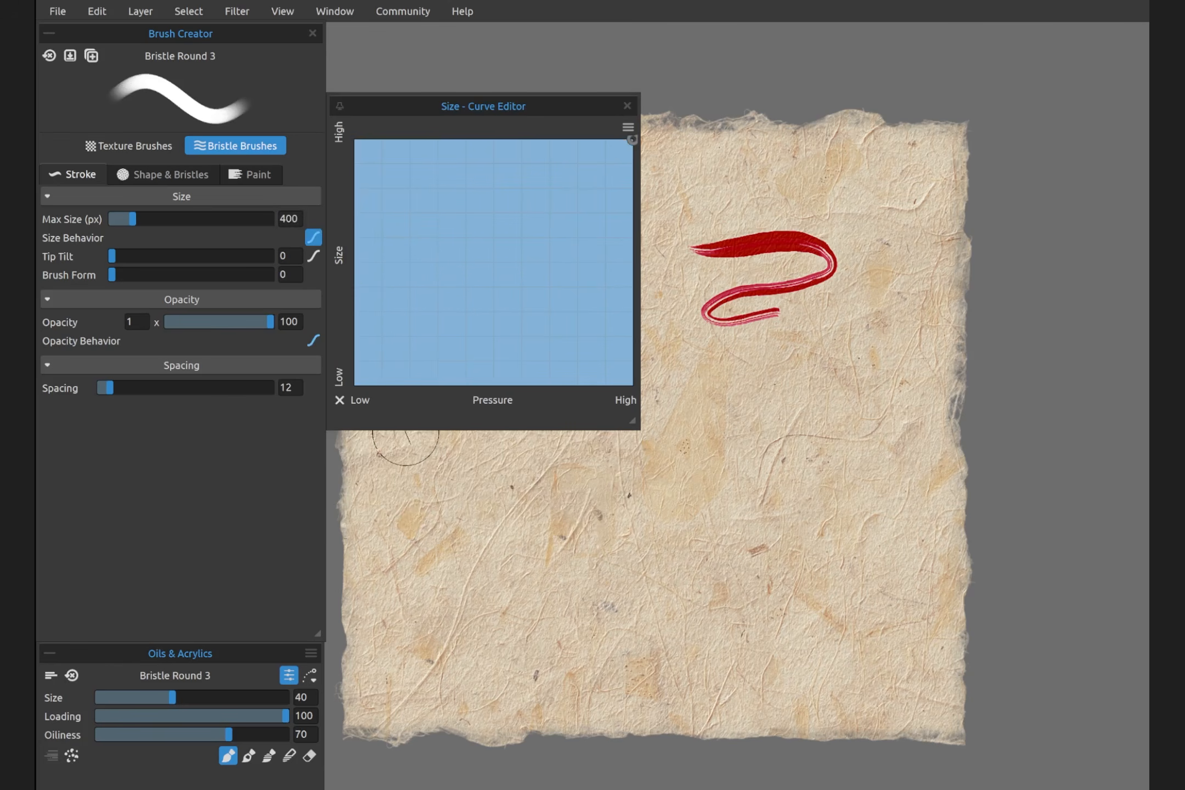
{"action": "key", "text": "ctrl+z"}
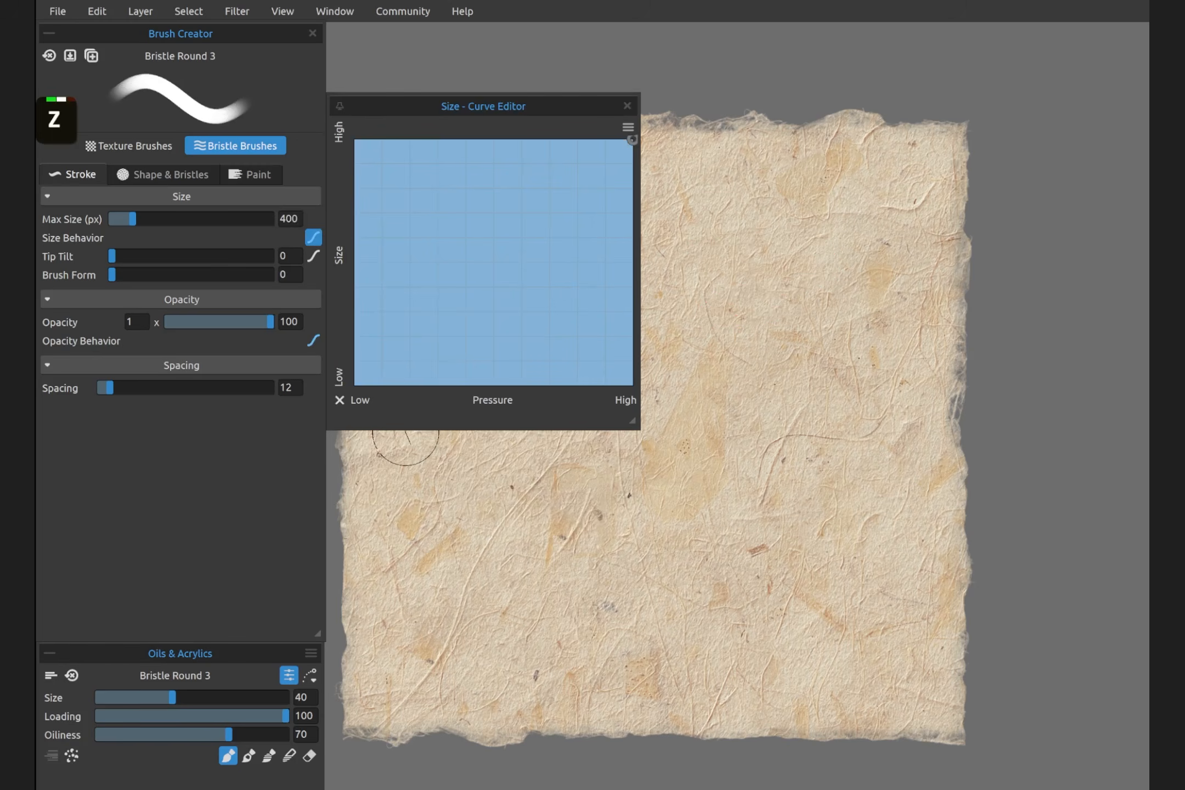
With the Opacity curve open for reference, paint a winding stroke down the paper that builds from light to heavy pressure
{"action": "left_click", "coordinate": [314, 340]}
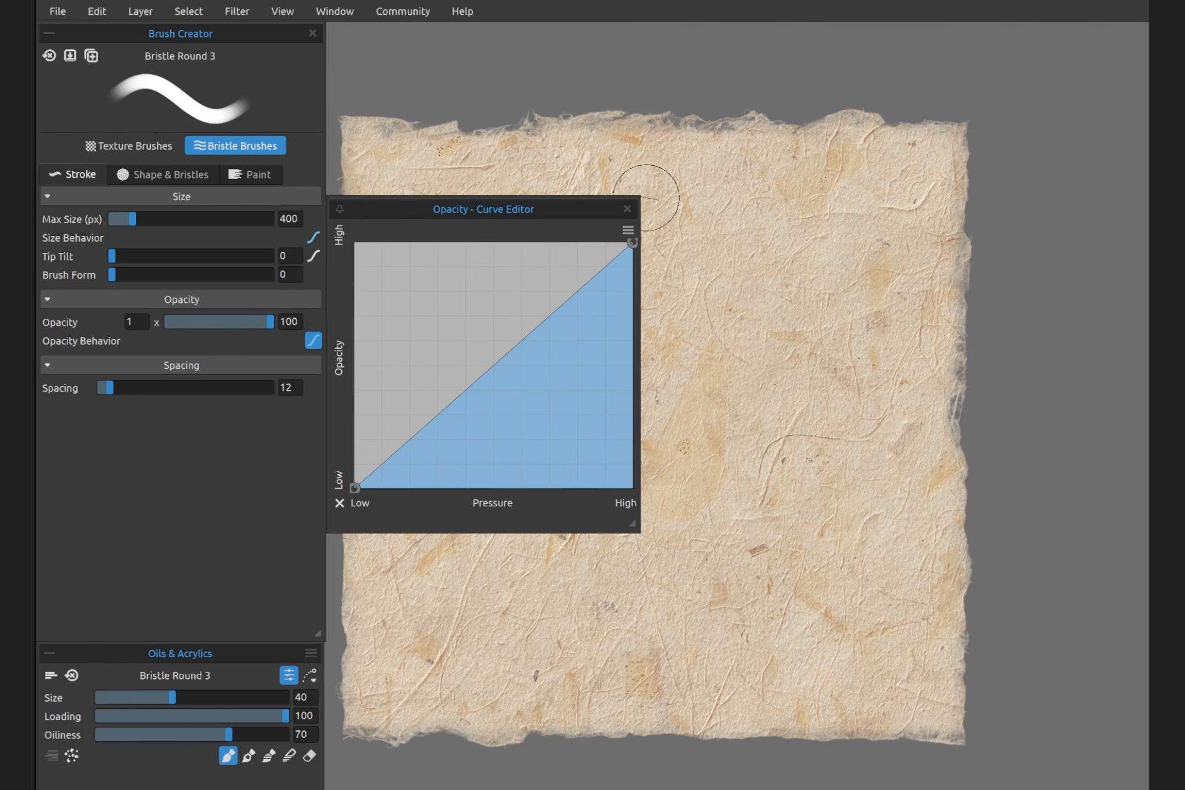
{"action": "mouse_move", "coordinate": [715, 199]}
{"action": "left_mouse_down"}
{"action": "mouse_move", "coordinate": [793, 199]}
{"action": "mouse_move", "coordinate": [839, 230]}
{"action": "mouse_move", "coordinate": [747, 293]}
{"action": "mouse_move", "coordinate": [752, 318]}
{"action": "mouse_move", "coordinate": [791, 322]}
{"action": "mouse_move", "coordinate": [802, 349]}
{"action": "mouse_move", "coordinate": [746, 362]}
{"action": "mouse_move", "coordinate": [708, 406]}
{"action": "mouse_move", "coordinate": [757, 430]}
{"action": "mouse_move", "coordinate": [794, 404]}
{"action": "mouse_move", "coordinate": [779, 433]}
{"action": "mouse_move", "coordinate": [790, 474]}
{"action": "mouse_move", "coordinate": [759, 554]}
{"action": "mouse_move", "coordinate": [767, 568]}
{"action": "mouse_move", "coordinate": [719, 624]}
{"action": "mouse_move", "coordinate": [510, 639]}
{"action": "left_mouse_up"}
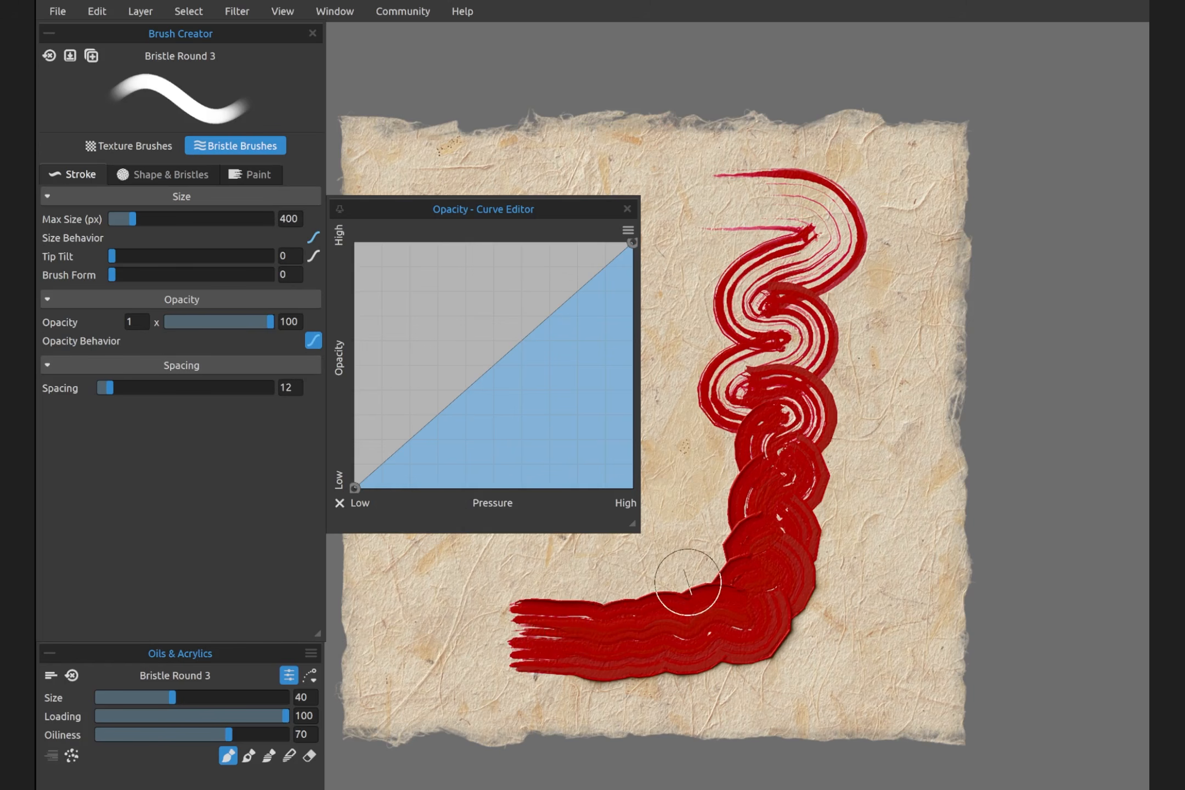
{"action": "left_click", "coordinate": [626, 209]}
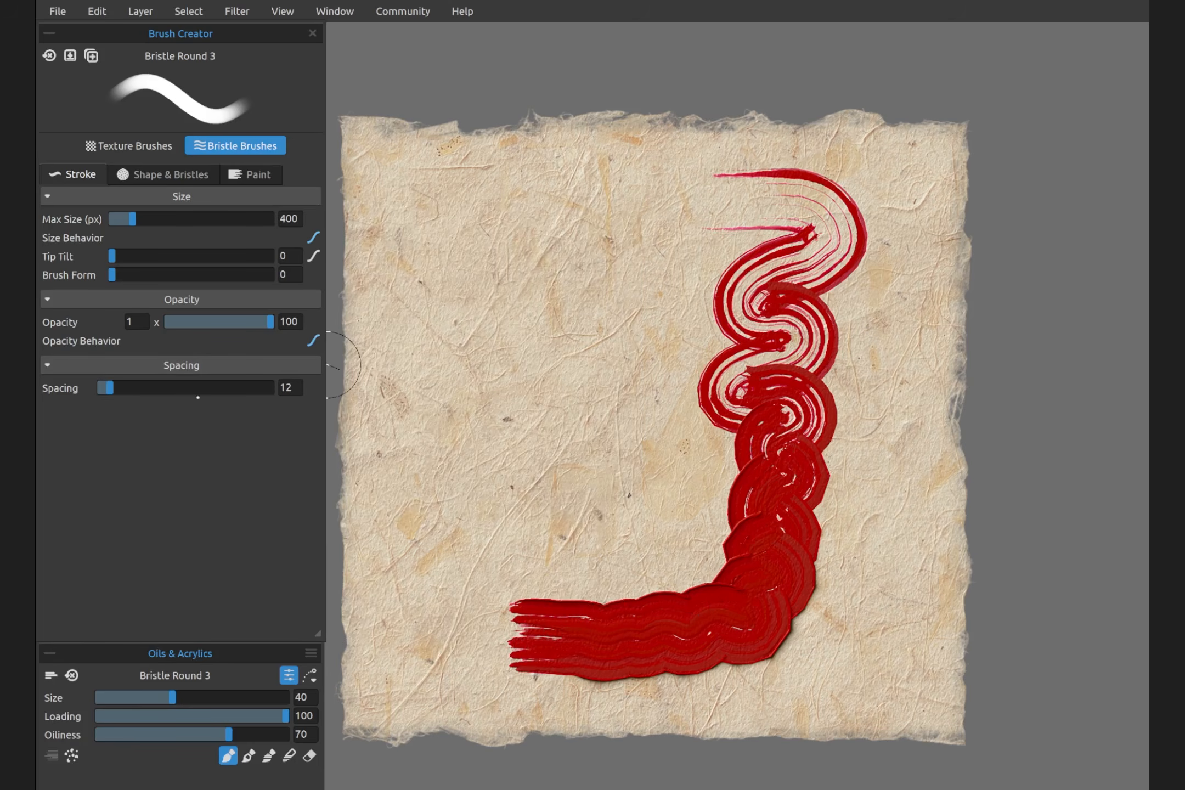
Undo the winding stroke and paint a long curving stroke across the paper with the spacing at 200
{"action": "key", "text": "ctrl+z"}
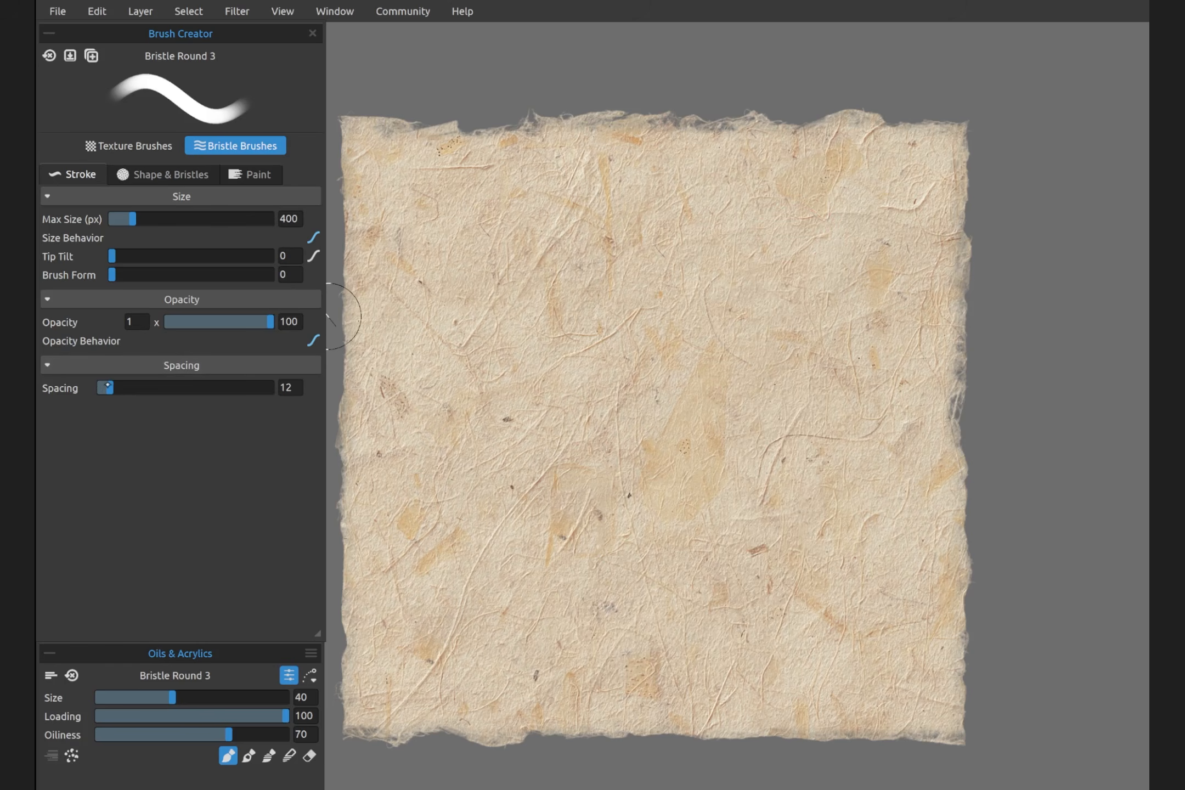
{"action": "key", "text": "ctrl+z"}
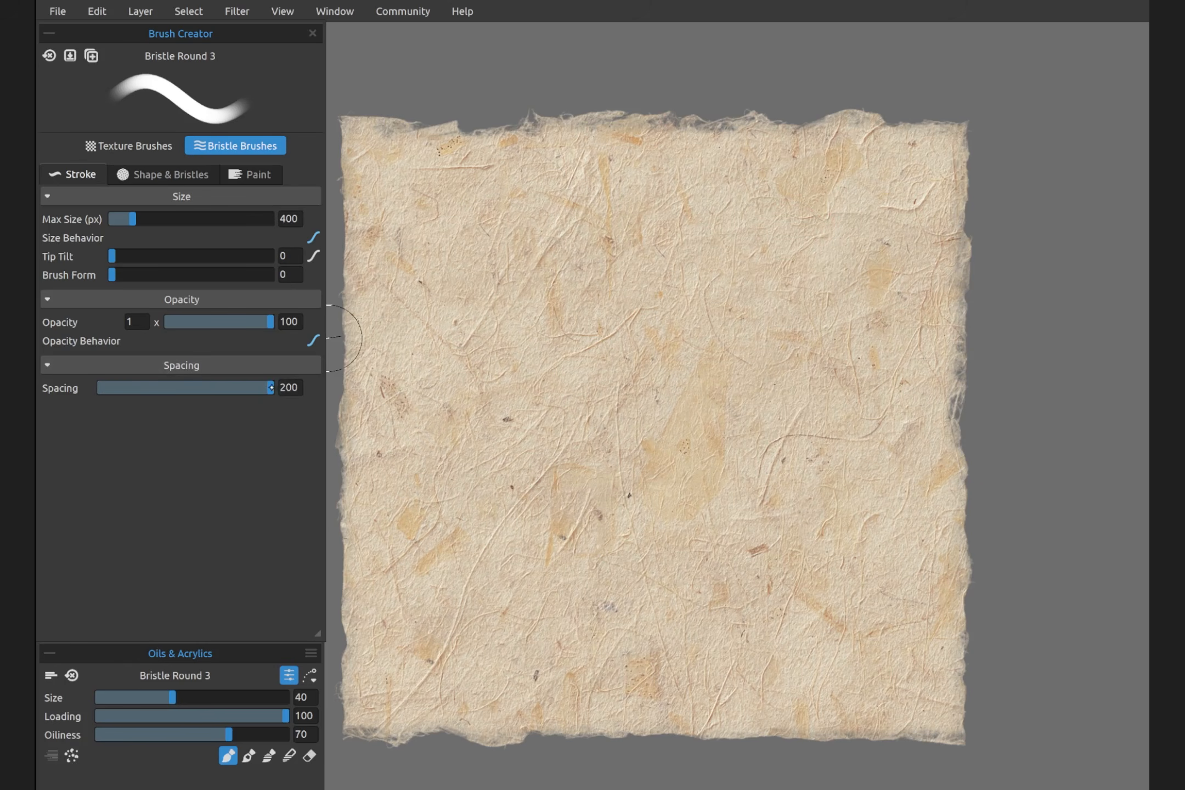
{"action": "mouse_move", "coordinate": [270, 387]}
{"action": "left_mouse_down"}
{"action": "mouse_move", "coordinate": [186, 388]}
{"action": "mouse_move", "coordinate": [273, 387]}
{"action": "left_mouse_up"}
{"action": "mouse_move", "coordinate": [417, 274]}
{"action": "left_mouse_down"}
{"action": "mouse_move", "coordinate": [559, 205]}
{"action": "mouse_move", "coordinate": [698, 272]}
{"action": "mouse_move", "coordinate": [688, 311]}
{"action": "mouse_move", "coordinate": [607, 338]}
{"action": "mouse_move", "coordinate": [484, 342]}
{"action": "mouse_move", "coordinate": [408, 410]}
{"action": "mouse_move", "coordinate": [421, 449]}
{"action": "mouse_move", "coordinate": [448, 474]}
{"action": "mouse_move", "coordinate": [531, 478]}
{"action": "mouse_move", "coordinate": [636, 458]}
{"action": "mouse_move", "coordinate": [744, 412]}
{"action": "mouse_move", "coordinate": [769, 357]}
{"action": "mouse_move", "coordinate": [790, 237]}
{"action": "mouse_move", "coordinate": [842, 195]}
{"action": "mouse_move", "coordinate": [880, 230]}
{"action": "mouse_move", "coordinate": [905, 292]}
{"action": "mouse_move", "coordinate": [918, 383]}
{"action": "mouse_move", "coordinate": [913, 402]}
{"action": "mouse_move", "coordinate": [825, 441]}
{"action": "left_mouse_up"}
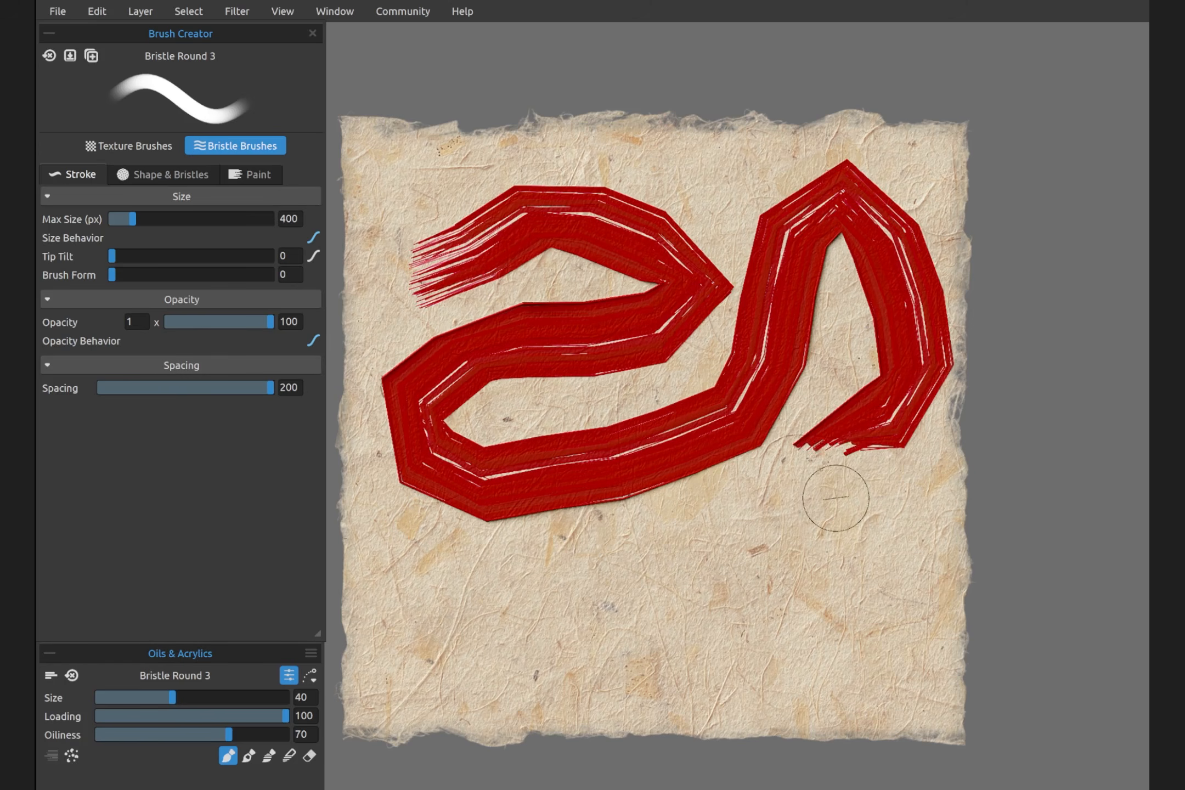
{"action": "mouse_move", "coordinate": [835, 498]}
{"action": "left_mouse_down"}
{"action": "mouse_move", "coordinate": [833, 524]}
{"action": "mouse_move", "coordinate": [899, 547]}
{"action": "mouse_move", "coordinate": [922, 624]}
{"action": "mouse_move", "coordinate": [856, 655]}
{"action": "mouse_move", "coordinate": [756, 603]}
{"action": "mouse_move", "coordinate": [643, 652]}
{"action": "mouse_move", "coordinate": [513, 674]}
{"action": "mouse_move", "coordinate": [491, 659]}
{"action": "left_mouse_up"}
Clear the layer and paint one winding stroke at spacing 1 and another to its right at spacing 14
{"action": "left_click_drag", "start_coordinate": [269, 388], "coordinate": [100, 387]}
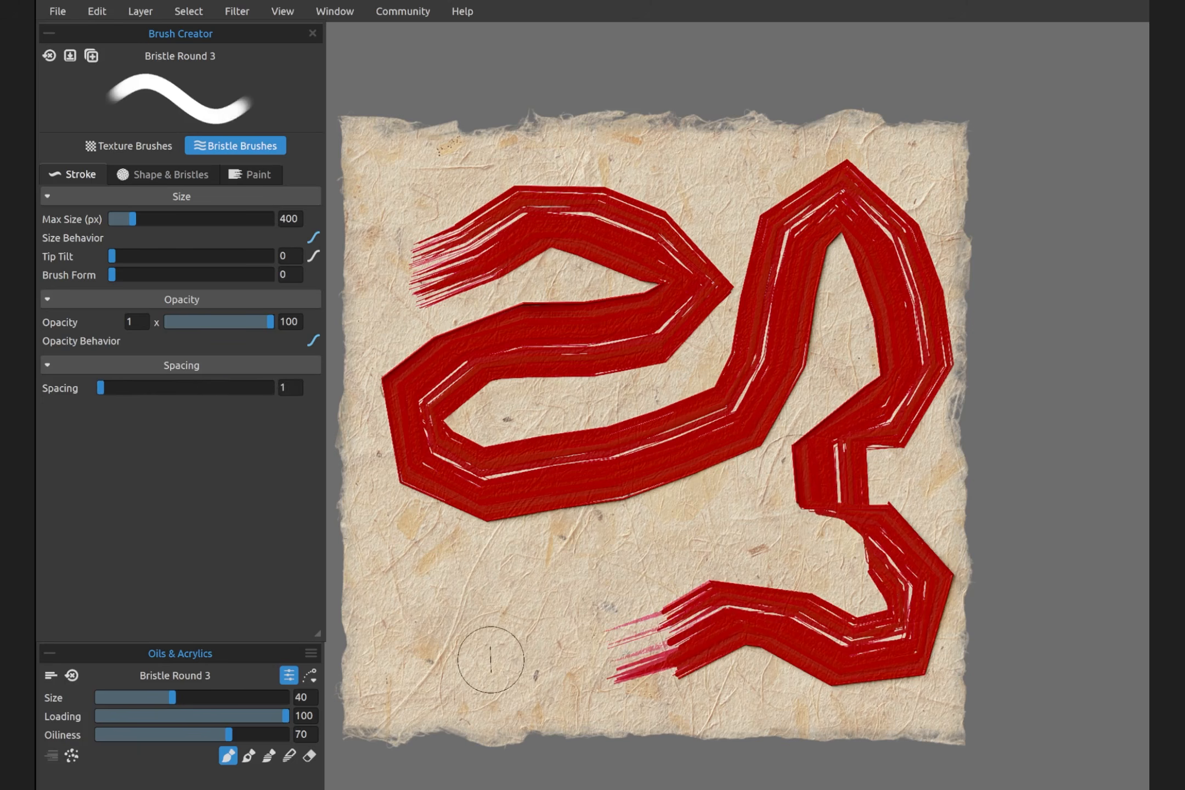
{"action": "key", "text": "Delete"}
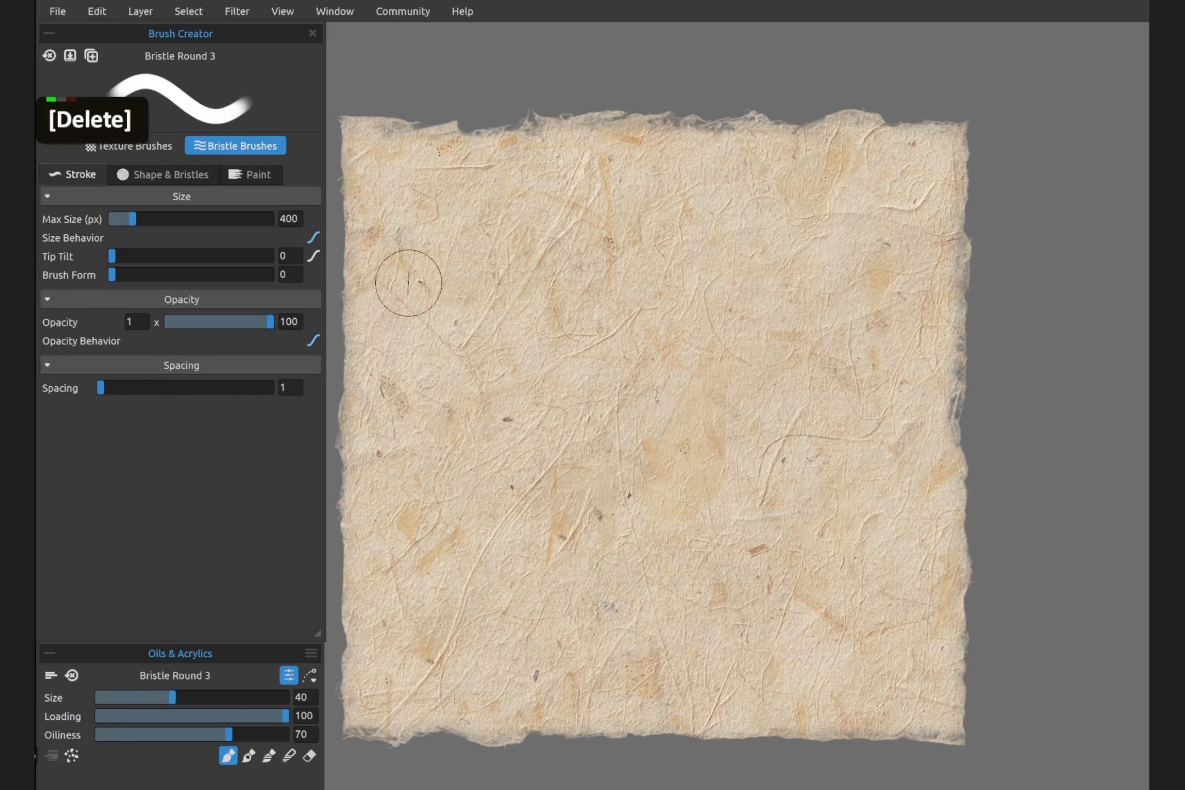
{"action": "mouse_move", "coordinate": [425, 329]}
{"action": "left_mouse_down"}
{"action": "mouse_move", "coordinate": [483, 258]}
{"action": "mouse_move", "coordinate": [621, 226]}
{"action": "mouse_move", "coordinate": [555, 329]}
{"action": "mouse_move", "coordinate": [748, 318]}
{"action": "mouse_move", "coordinate": [635, 417]}
{"action": "mouse_move", "coordinate": [476, 439]}
{"action": "mouse_move", "coordinate": [587, 542]}
{"action": "mouse_move", "coordinate": [736, 539]}
{"action": "mouse_move", "coordinate": [818, 483]}
{"action": "left_mouse_up"}
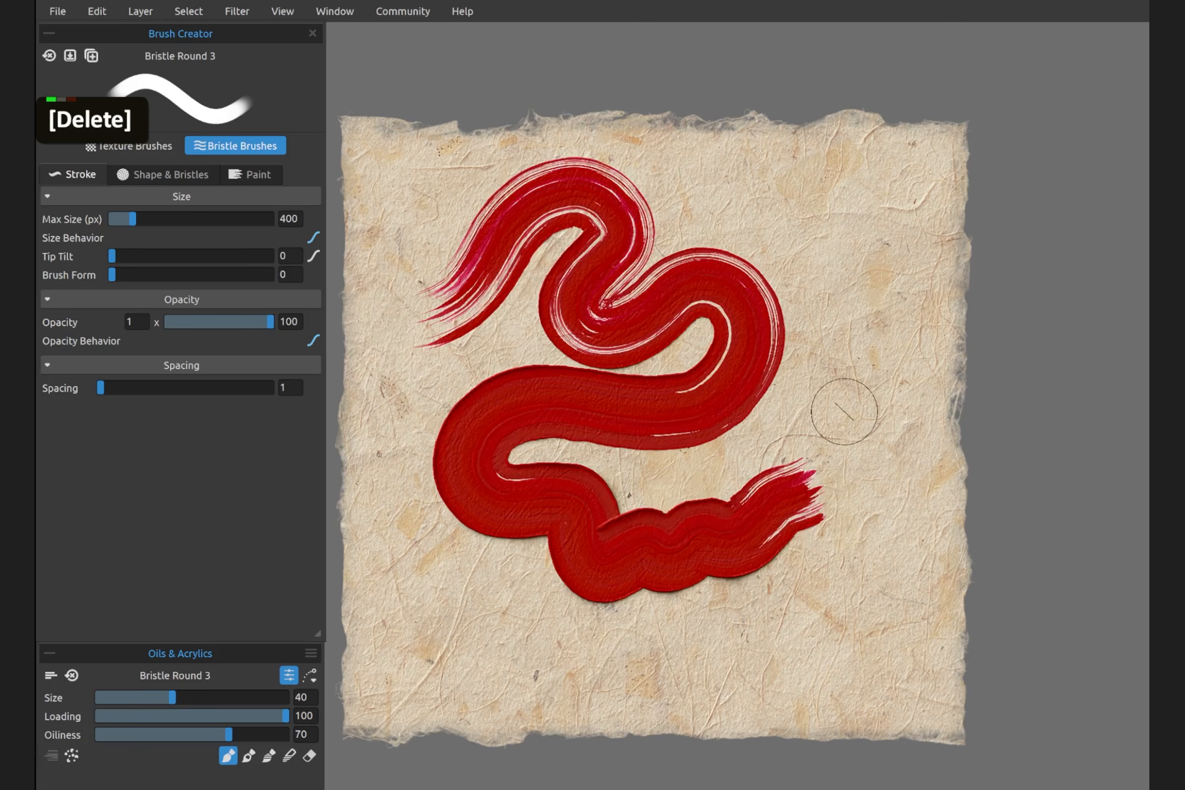
{"action": "left_click_drag", "start_coordinate": [101, 388], "coordinate": [110, 387]}
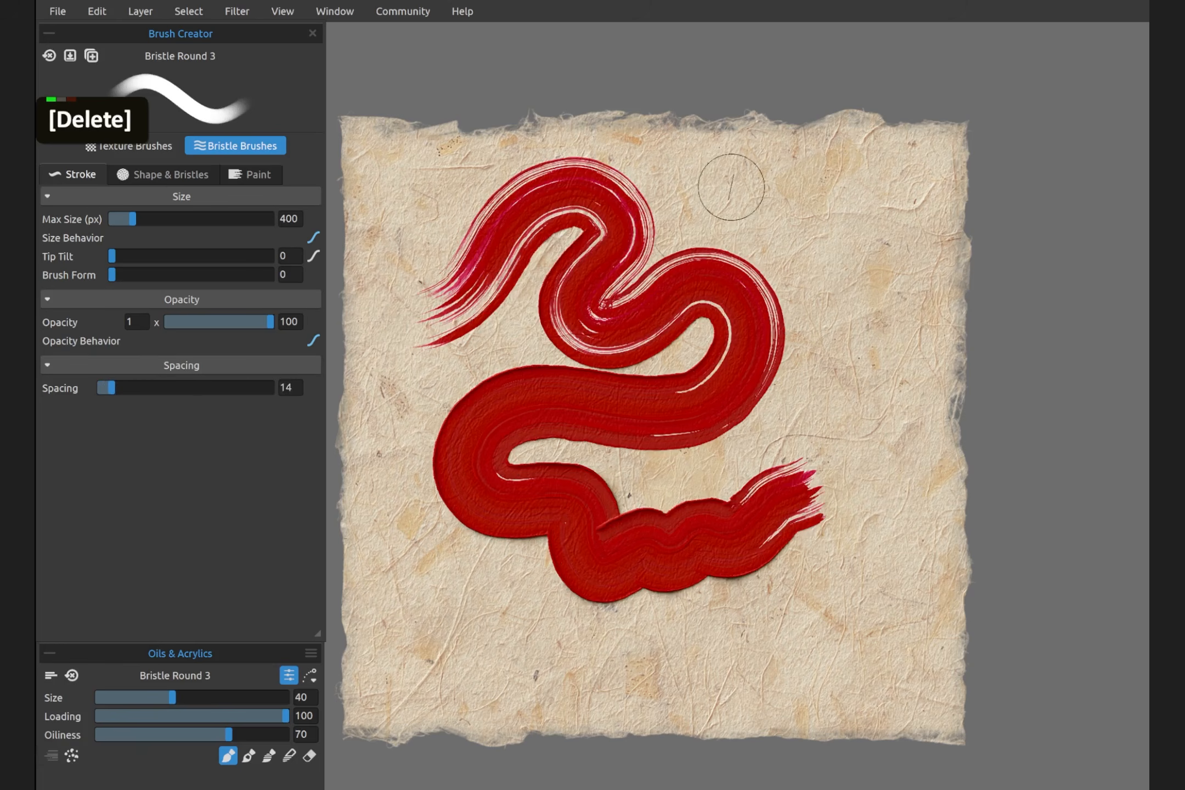
{"action": "mouse_move", "coordinate": [730, 187]}
{"action": "left_mouse_down"}
{"action": "mouse_move", "coordinate": [841, 195]}
{"action": "mouse_move", "coordinate": [839, 258]}
{"action": "mouse_move", "coordinate": [900, 286]}
{"action": "mouse_move", "coordinate": [863, 330]}
{"action": "mouse_move", "coordinate": [890, 368]}
{"action": "mouse_move", "coordinate": [883, 542]}
{"action": "mouse_move", "coordinate": [827, 615]}
{"action": "mouse_move", "coordinate": [634, 657]}
{"action": "left_mouse_up"}
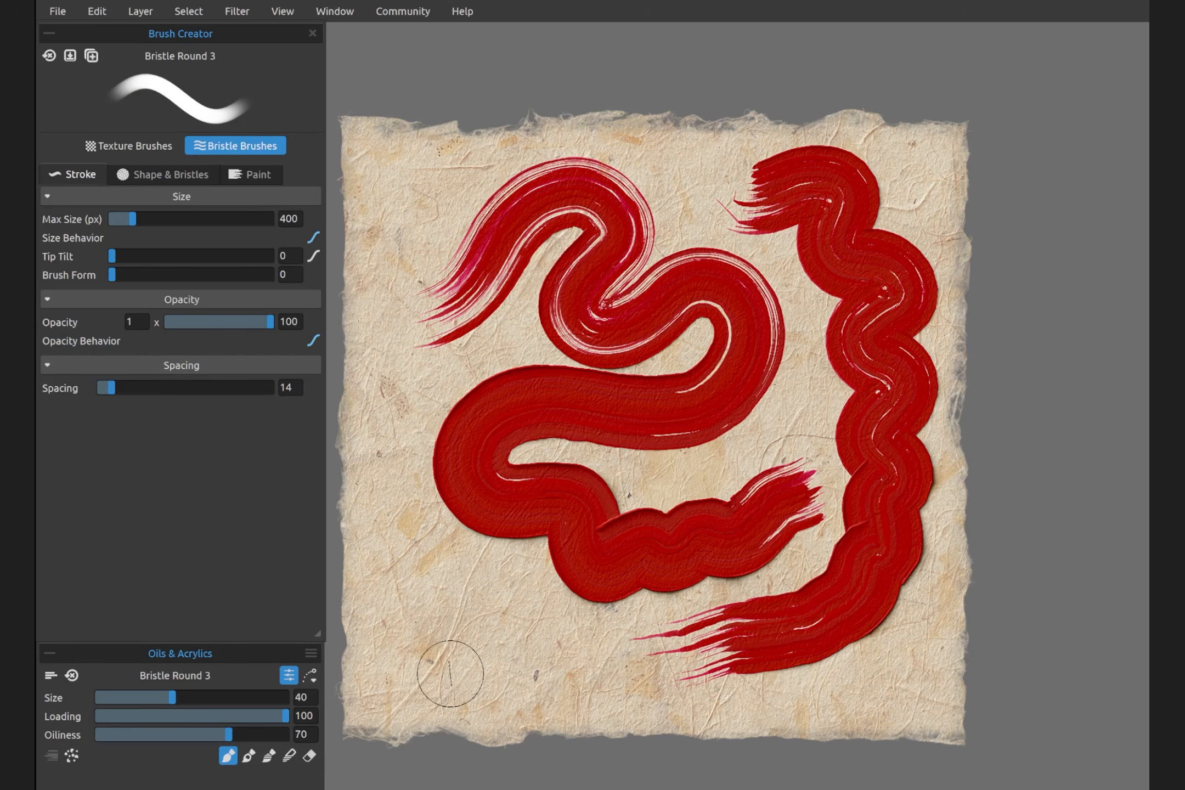
Set the spacing to 16, clear the layer and paint a new winding stroke down the middle of the paper
{"action": "mouse_move", "coordinate": [111, 388]}
{"action": "left_mouse_down"}
{"action": "mouse_move", "coordinate": [94, 395]}
{"action": "mouse_move", "coordinate": [263, 398]}
{"action": "mouse_move", "coordinate": [106, 389]}
{"action": "left_mouse_up"}
{"action": "key", "text": "Delete"}
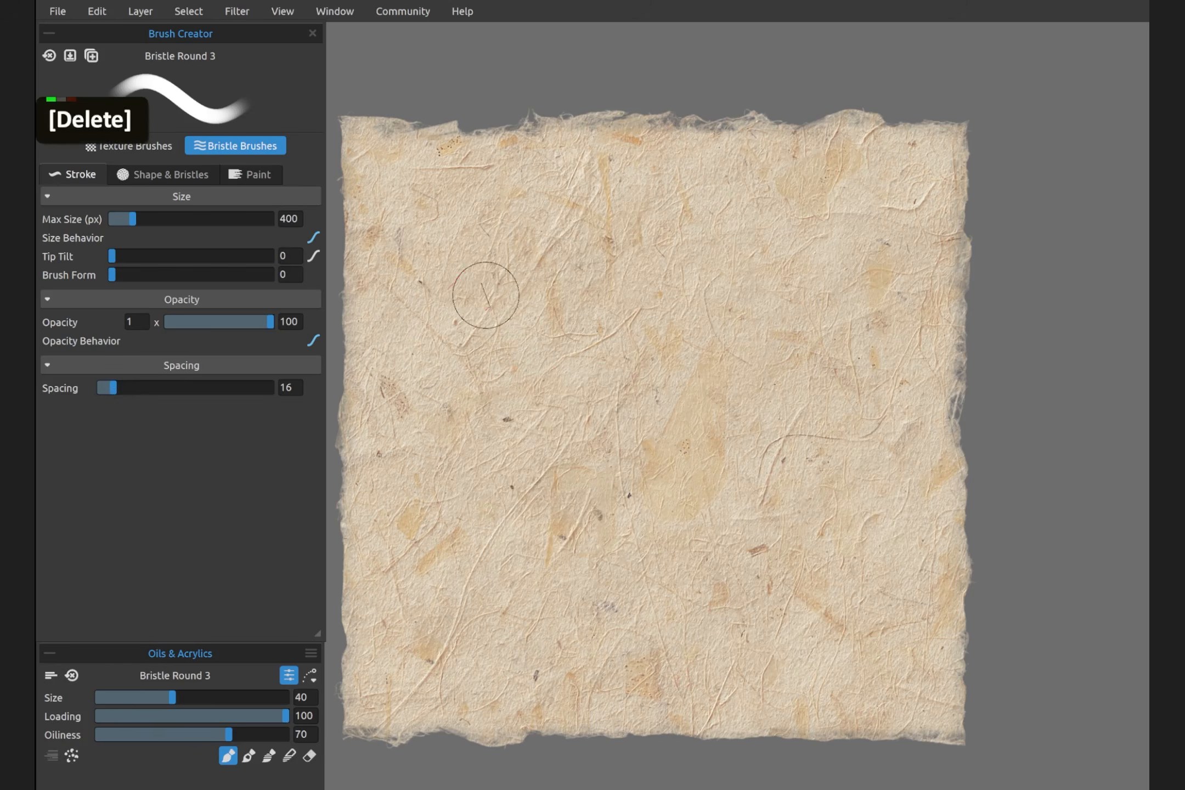
{"action": "mouse_move", "coordinate": [472, 288]}
{"action": "left_mouse_down"}
{"action": "mouse_move", "coordinate": [611, 219]}
{"action": "mouse_move", "coordinate": [587, 304]}
{"action": "mouse_move", "coordinate": [637, 343]}
{"action": "mouse_move", "coordinate": [583, 412]}
{"action": "mouse_move", "coordinate": [579, 474]}
{"action": "mouse_move", "coordinate": [624, 550]}
{"action": "left_mouse_up"}
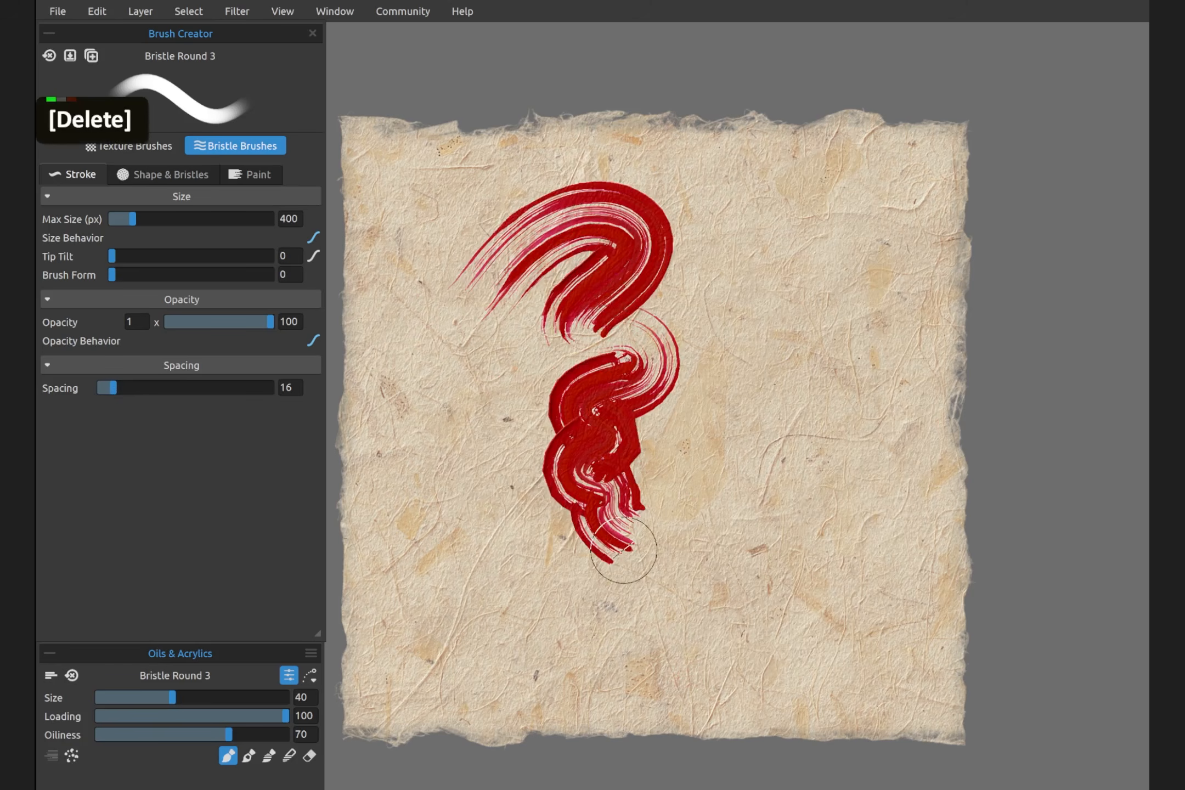